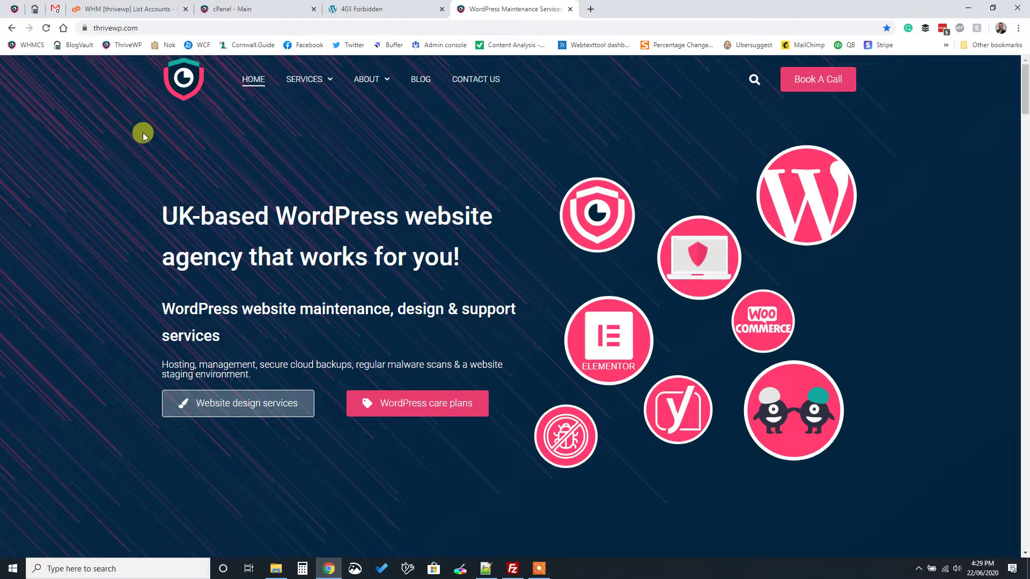
Switch to the 'cPanel - Main' tab for the thrivewp.co.uk hosting account
{"action": "left_click", "coordinate": [287, 9]}
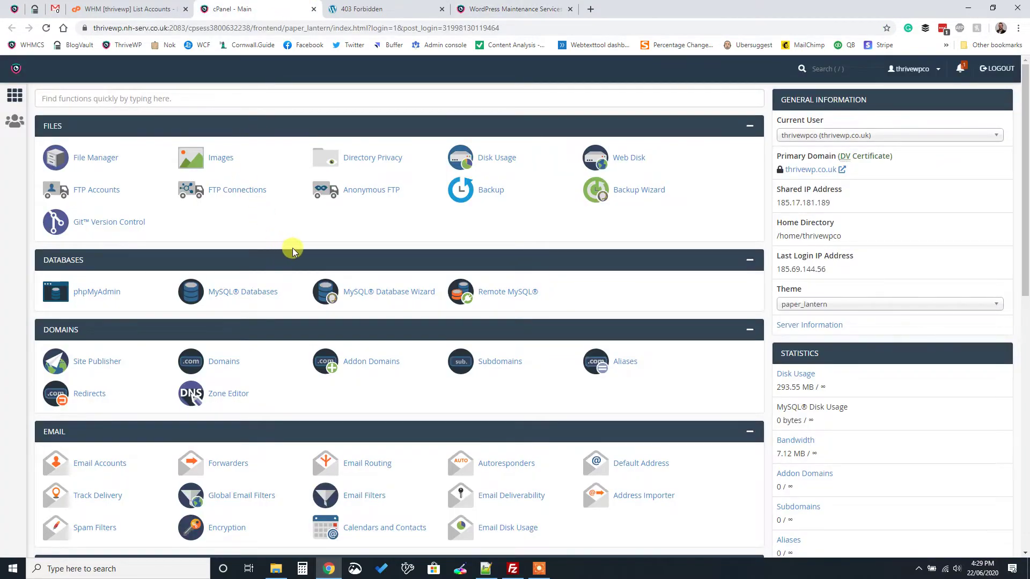
{"action": "scroll", "coordinate": [292, 257], "scroll_direction": "down", "scroll_amount": 2}
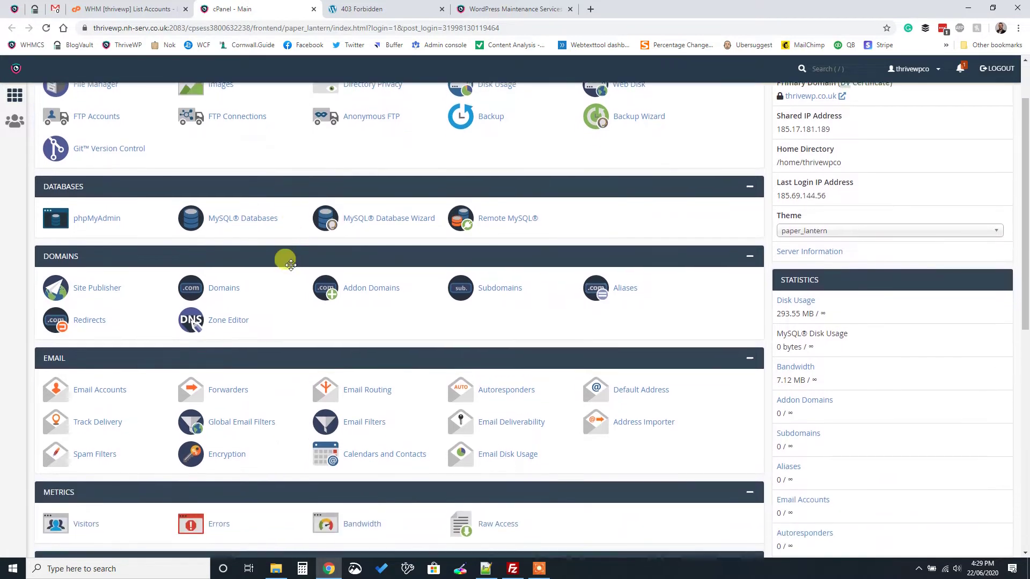
{"action": "scroll", "coordinate": [291, 268], "scroll_direction": "up", "scroll_amount": 2}
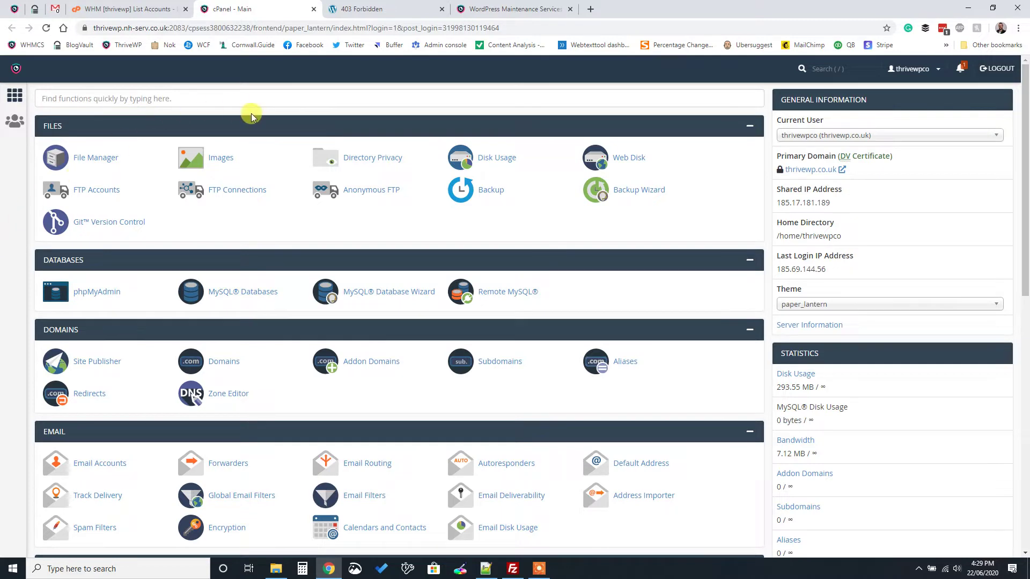
{"action": "scroll", "coordinate": [351, 395], "scroll_direction": "down", "scroll_amount": 2}
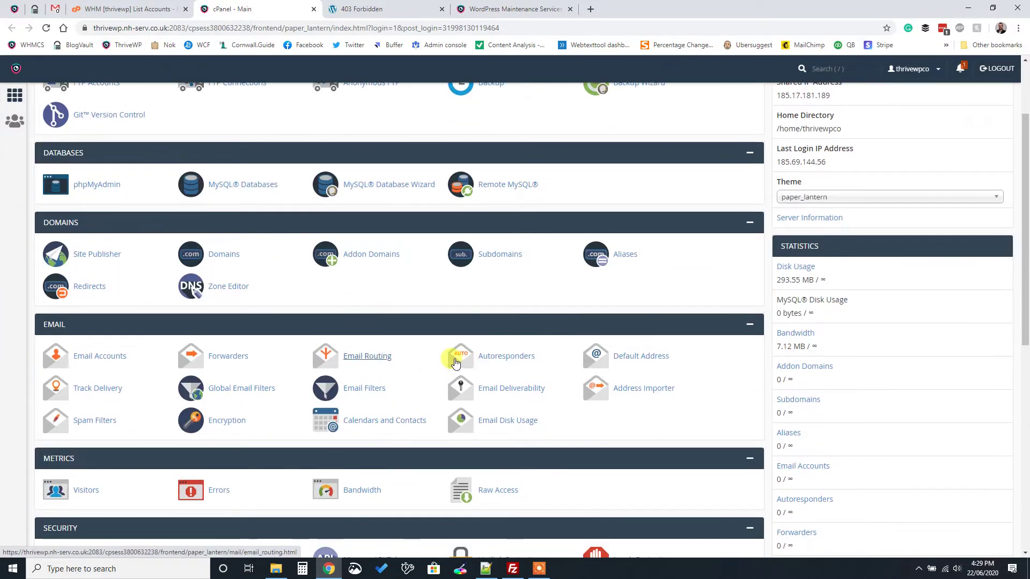
{"action": "scroll", "coordinate": [429, 364], "scroll_direction": "down", "scroll_amount": 6}
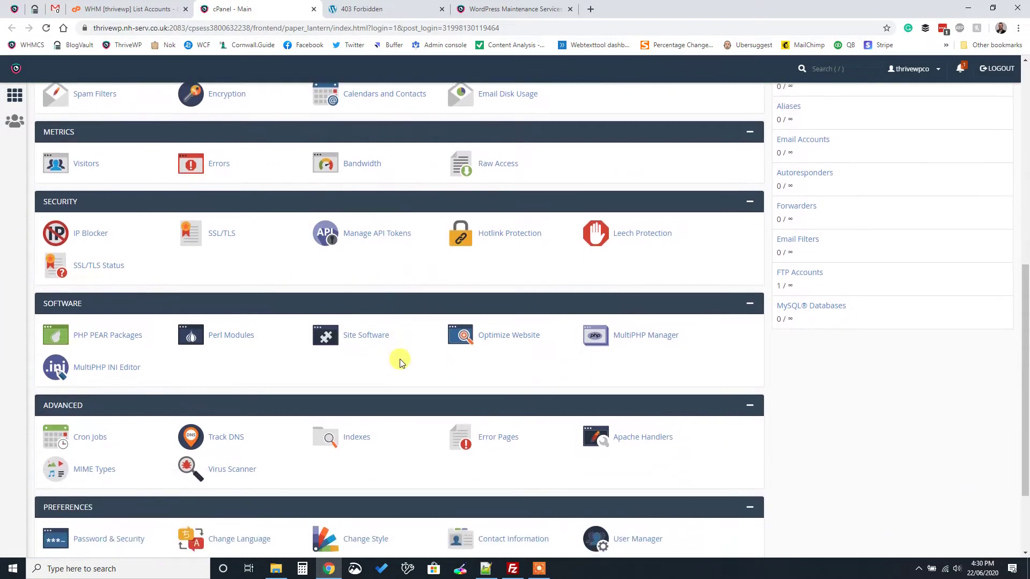
{"action": "scroll", "coordinate": [400, 364], "scroll_direction": "down", "scroll_amount": 2}
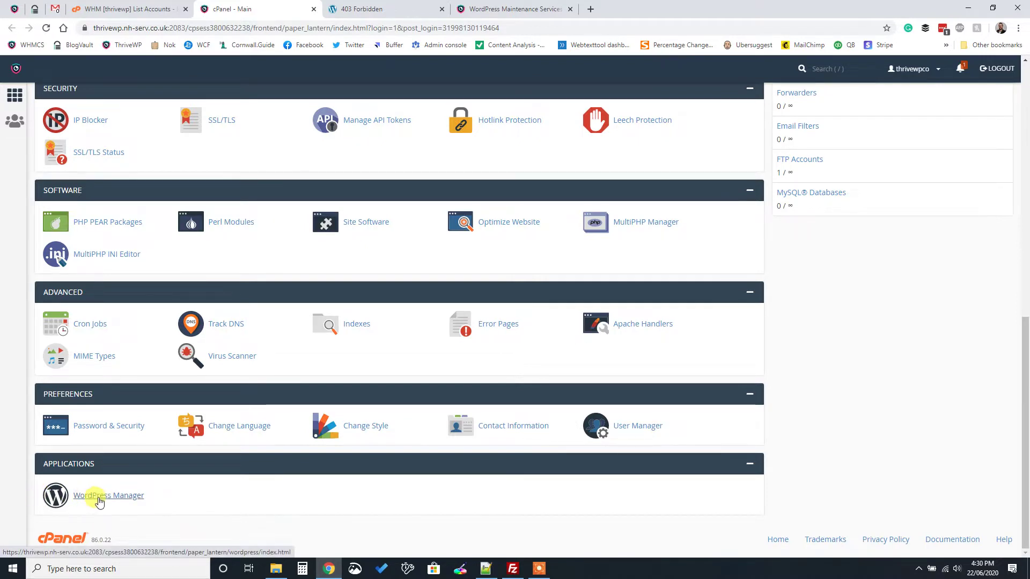
In WordPress Manager, start a new site on thrivewp.co.uk with the subfolder cleared for a root install
{"action": "left_click", "coordinate": [110, 496]}
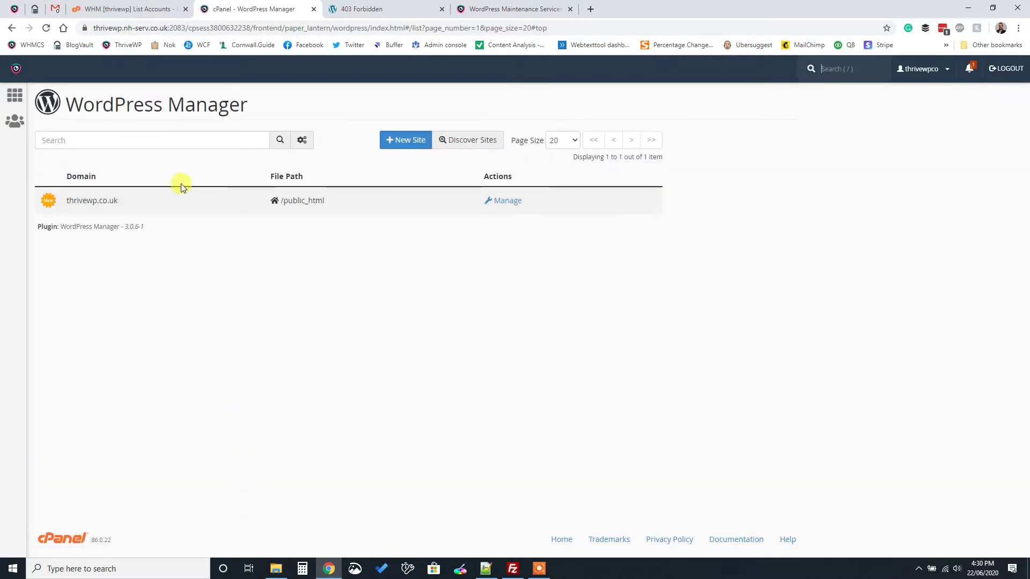
{"action": "left_click", "coordinate": [414, 139]}
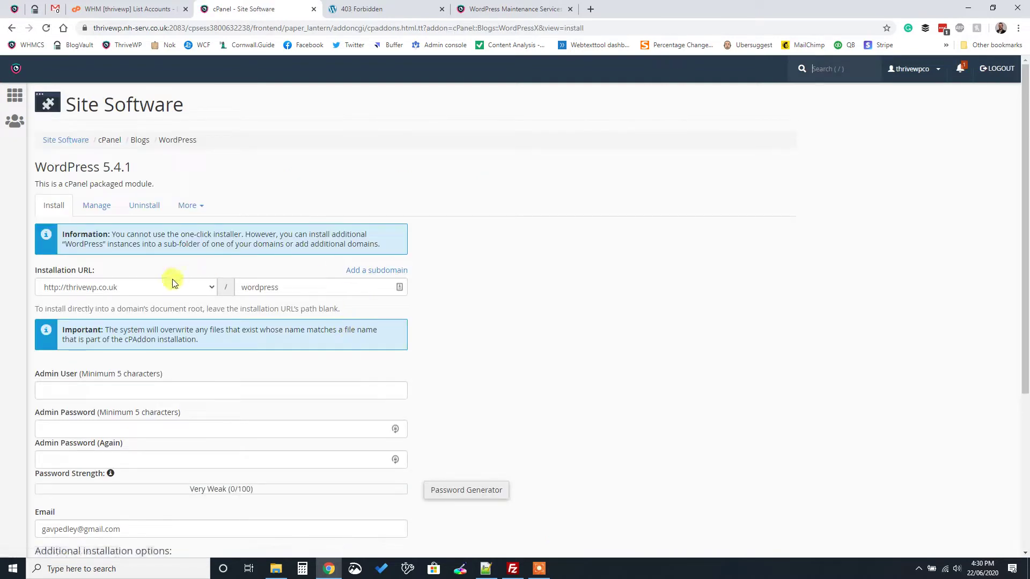
{"action": "left_click", "coordinate": [170, 290]}
{"action": "left_click", "coordinate": [170, 289]}
{"action": "left_click", "coordinate": [104, 289]}
{"action": "left_click", "coordinate": [102, 304]}
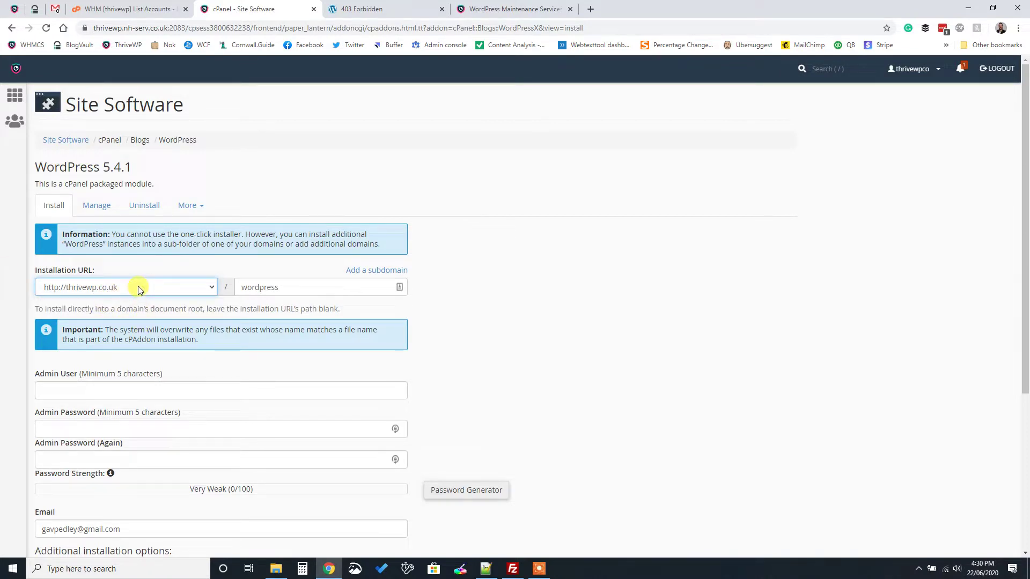
{"action": "double_click", "coordinate": [281, 287]}
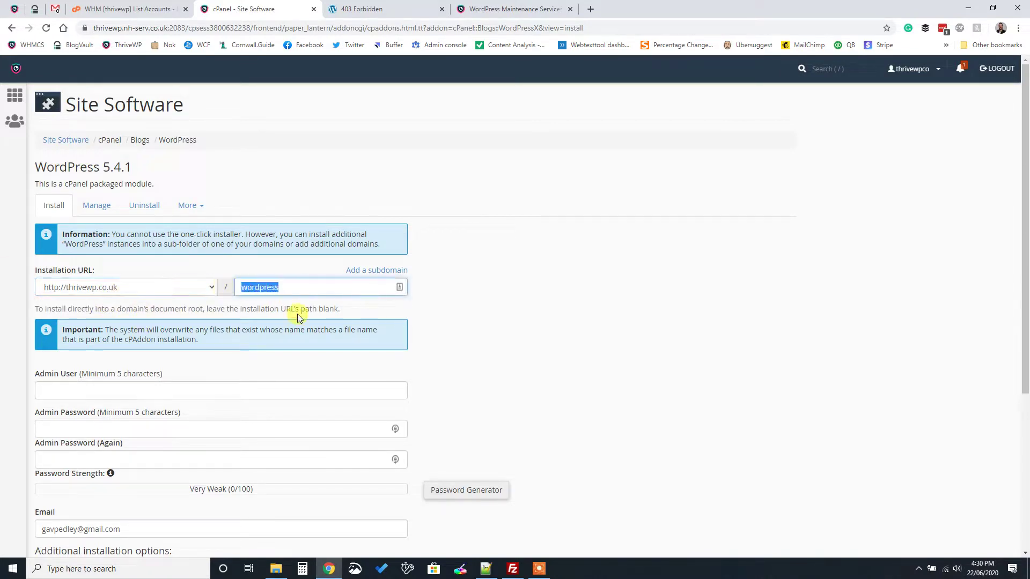
{"action": "key", "text": "BackSpace"}
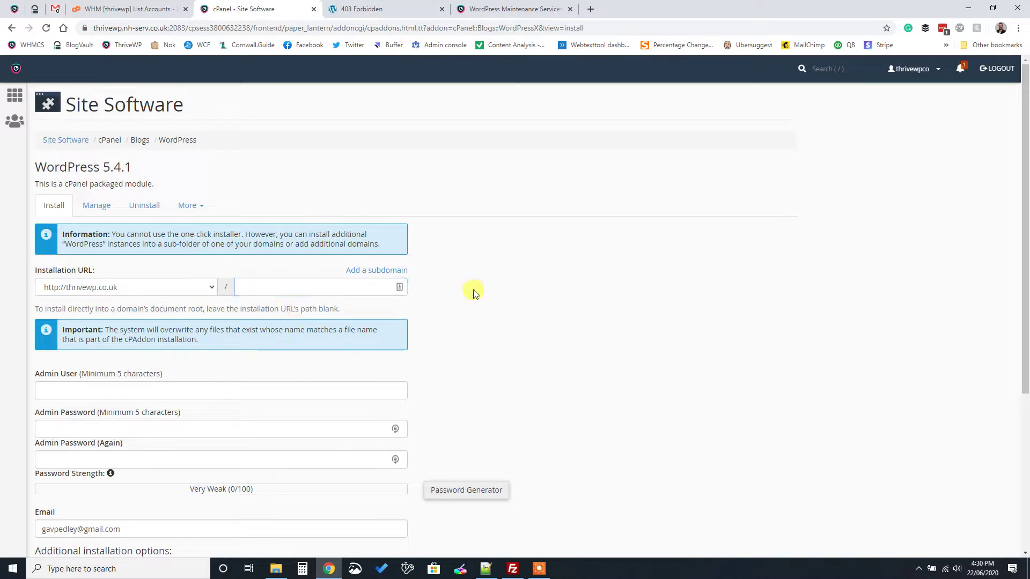
Uninstall the existing WordPress instance from thrivewp.co.uk and confirm the removal
{"action": "left_click", "coordinate": [143, 205]}
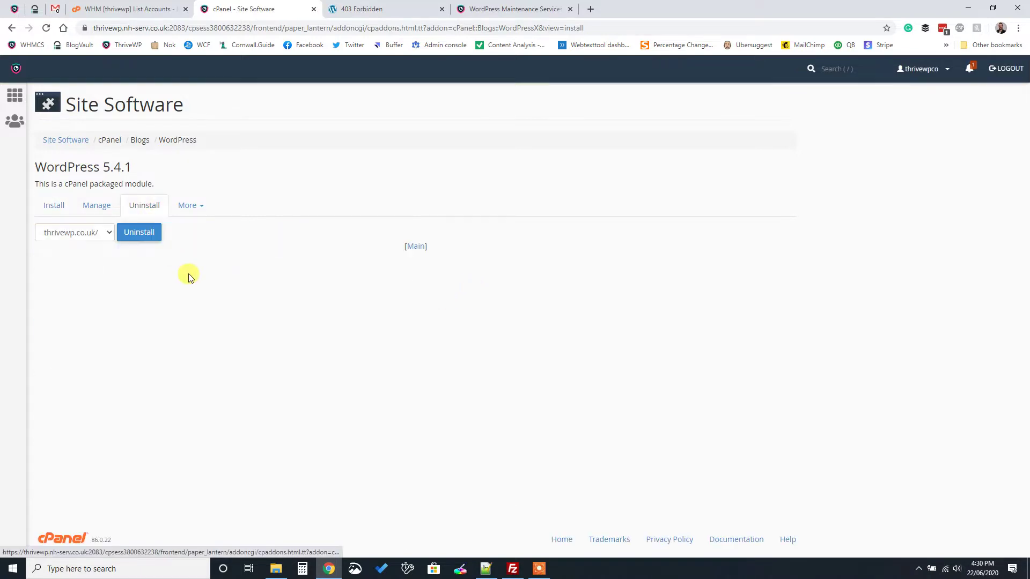
{"action": "left_click", "coordinate": [121, 232]}
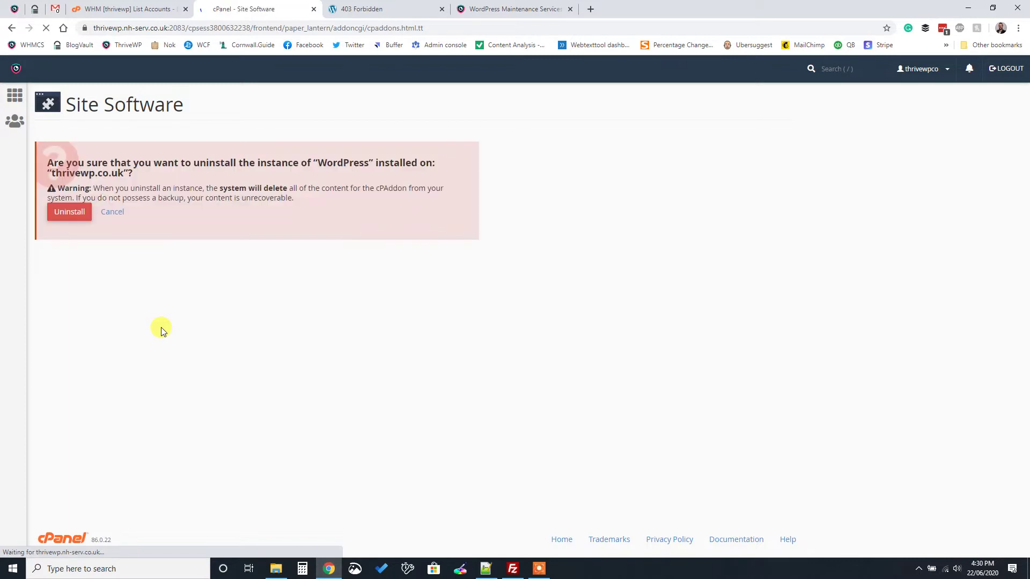
{"action": "left_click", "coordinate": [63, 211]}
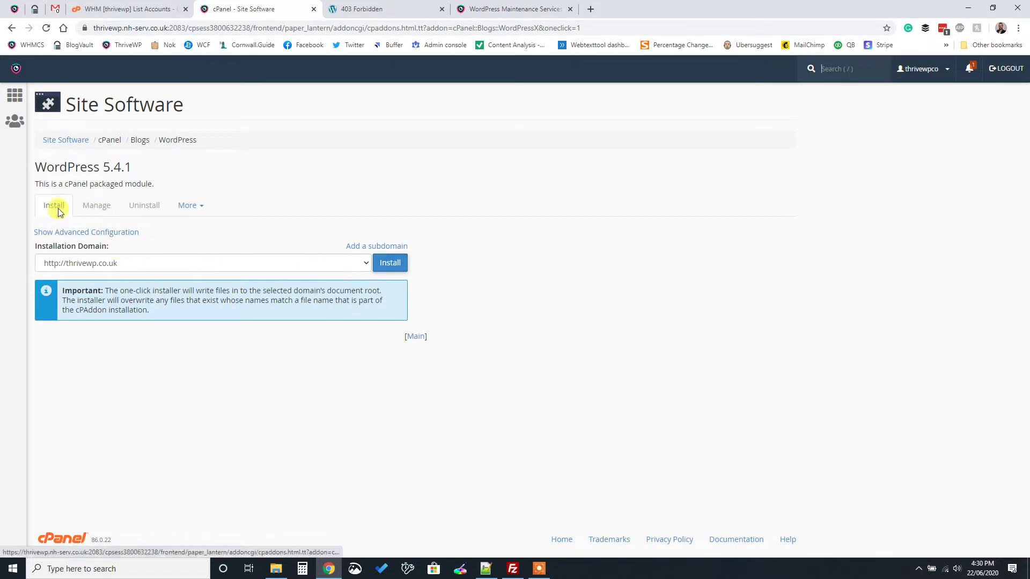
{"action": "left_click", "coordinate": [60, 208]}
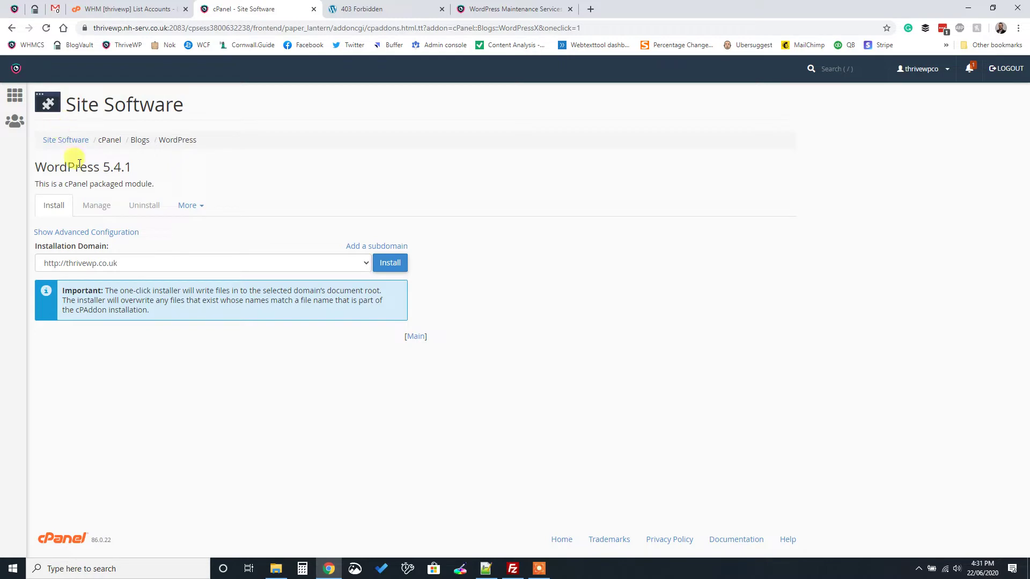
{"action": "left_click", "coordinate": [26, 108]}
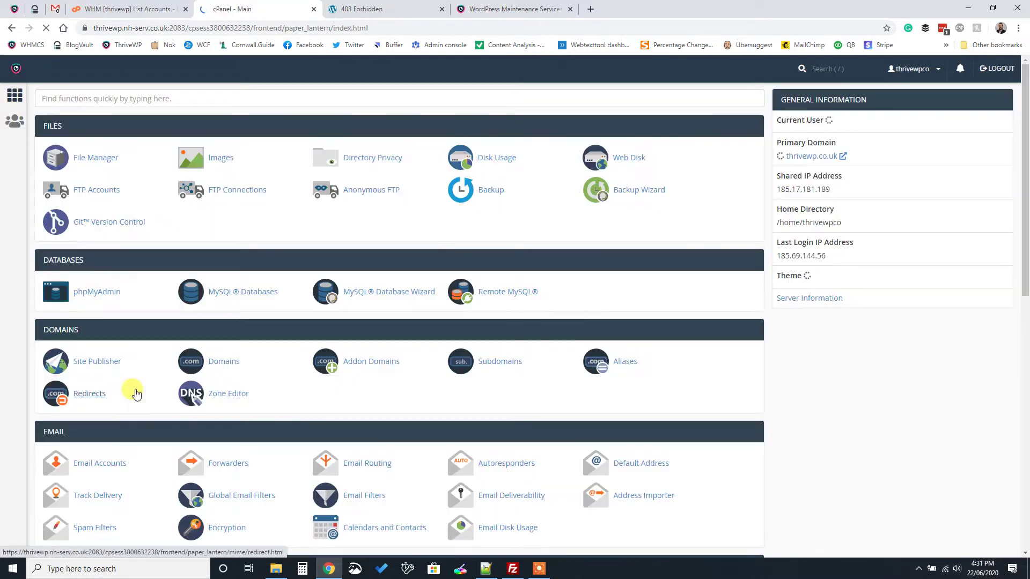
{"action": "scroll", "coordinate": [135, 418], "scroll_direction": "down", "scroll_amount": 10}
{"action": "scroll", "coordinate": [136, 438], "scroll_direction": "down", "scroll_amount": 2}
{"action": "left_click", "coordinate": [113, 495]}
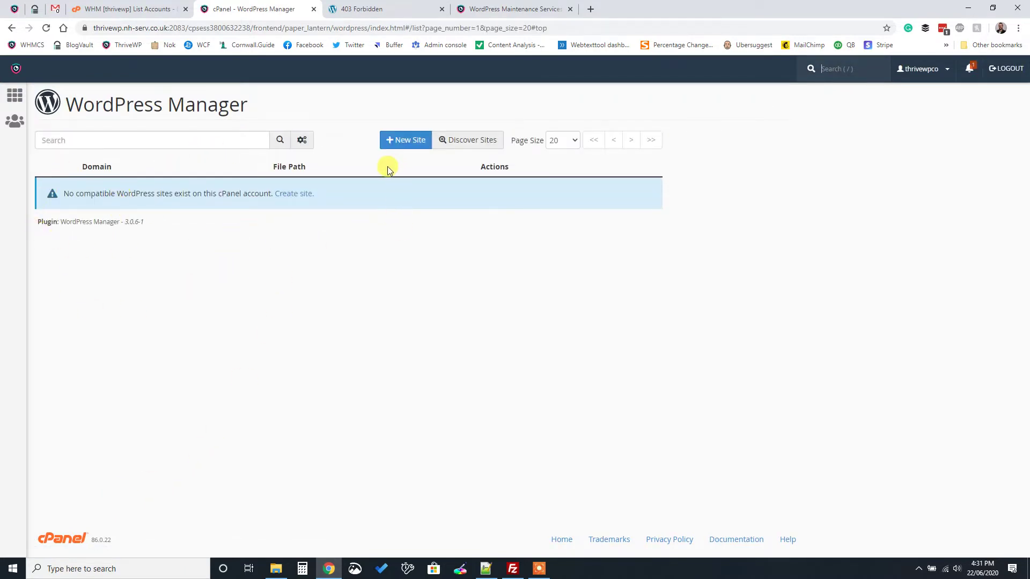
{"action": "left_click", "coordinate": [397, 140]}
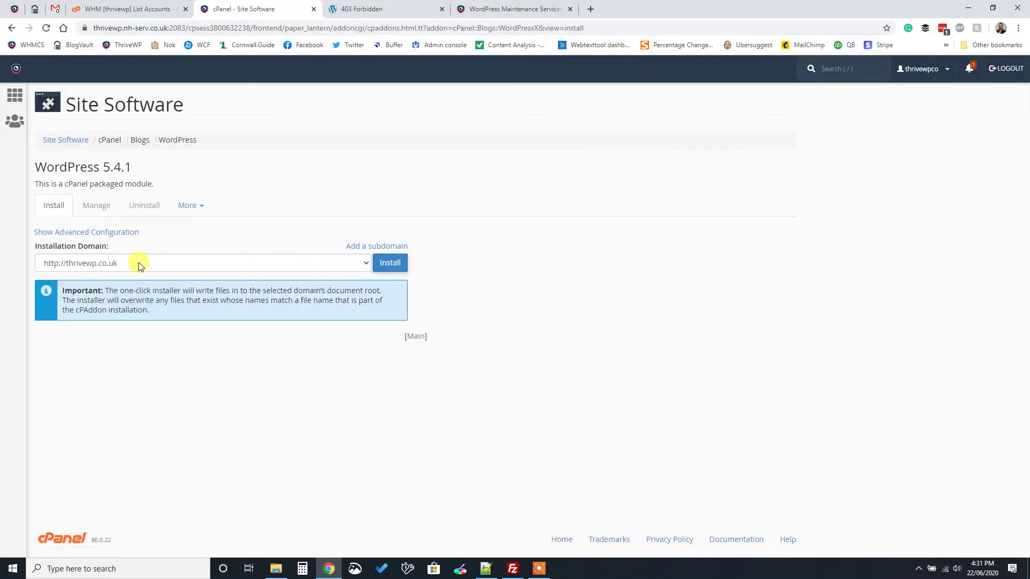
{"action": "left_click", "coordinate": [139, 264]}
{"action": "left_click", "coordinate": [134, 265]}
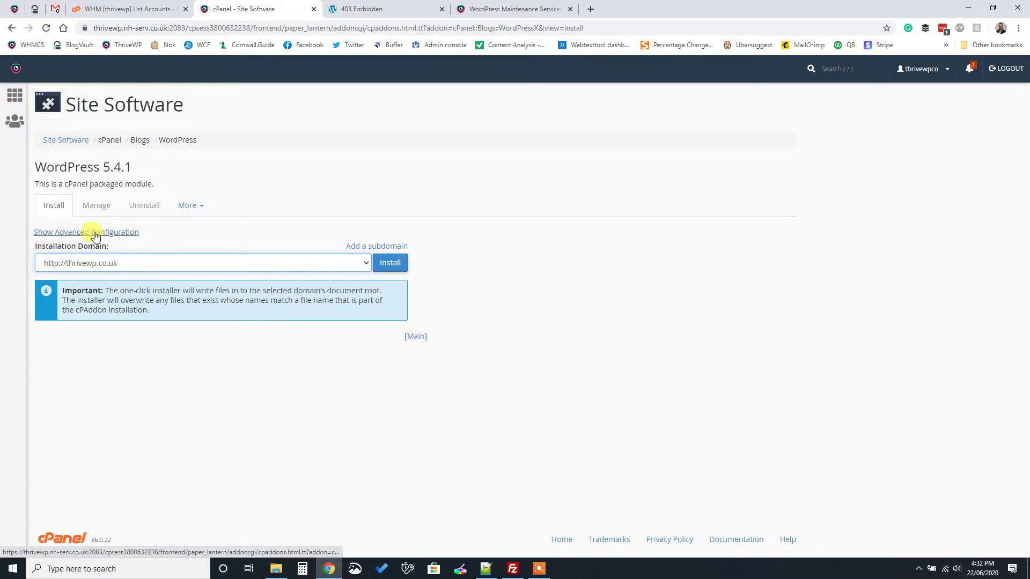
Install WordPress on thrivewp.co.uk and select the generated username and password lines
{"action": "left_click", "coordinate": [395, 267]}
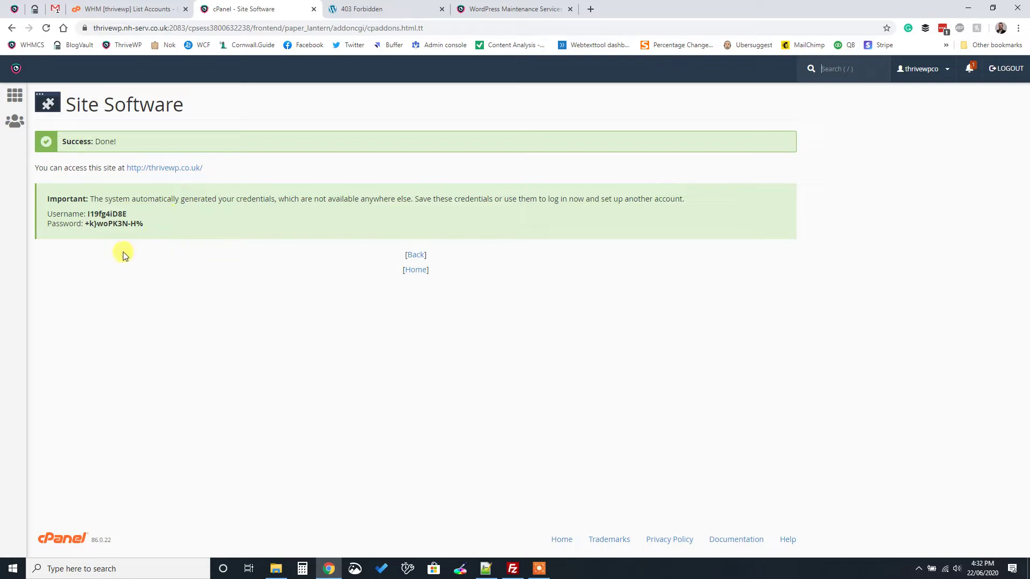
{"action": "left_click_drag", "start_coordinate": [46, 217], "coordinate": [149, 221]}
{"action": "right_click", "coordinate": [84, 217]}
Copy the generated admin username and password
{"action": "left_click", "coordinate": [104, 225]}
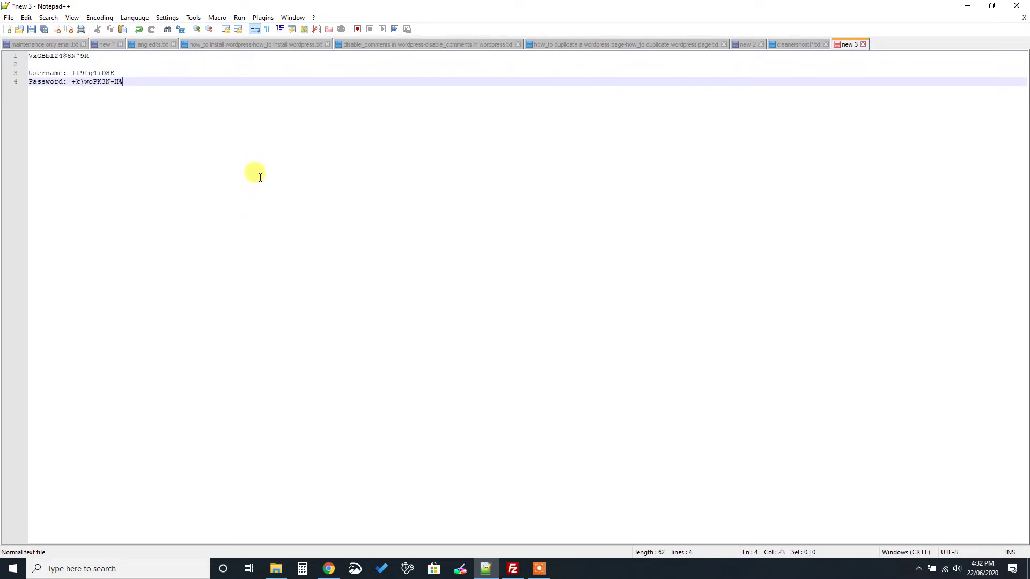
Back in Chrome, navigate from the install results through Site Software to the cPanel main page
{"action": "left_click", "coordinate": [335, 573]}
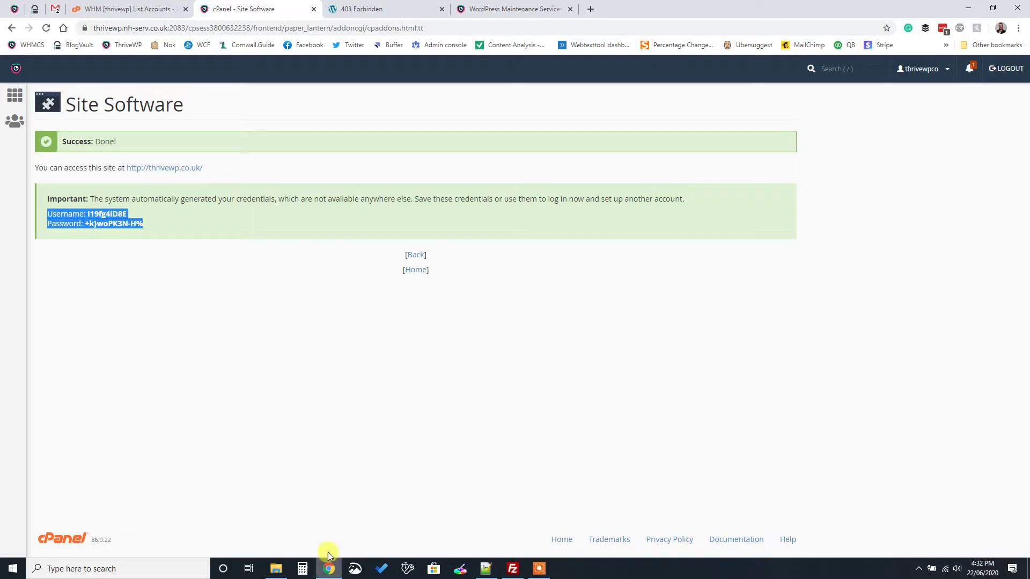
{"action": "left_click", "coordinate": [415, 256]}
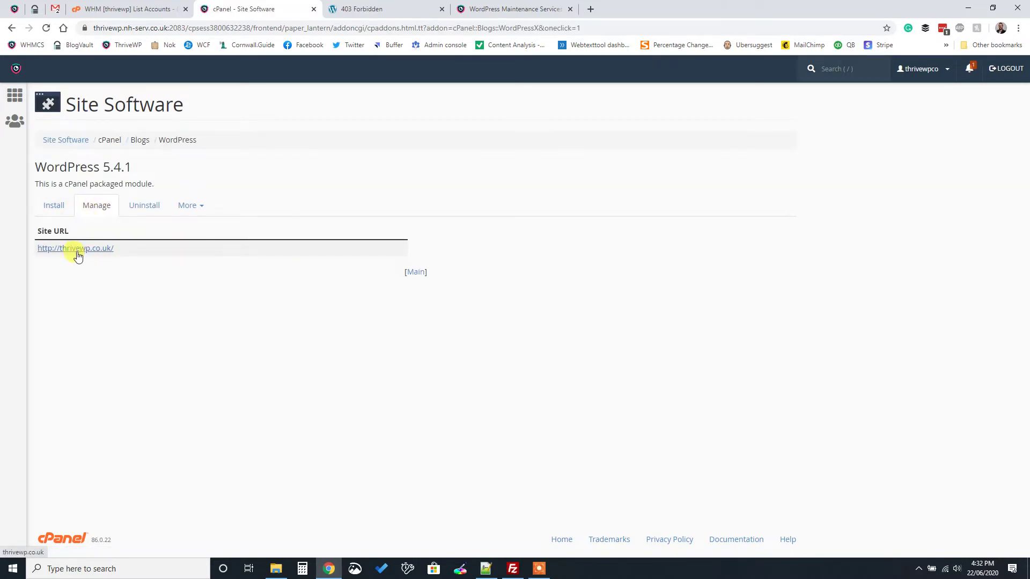
{"action": "left_click", "coordinate": [201, 213]}
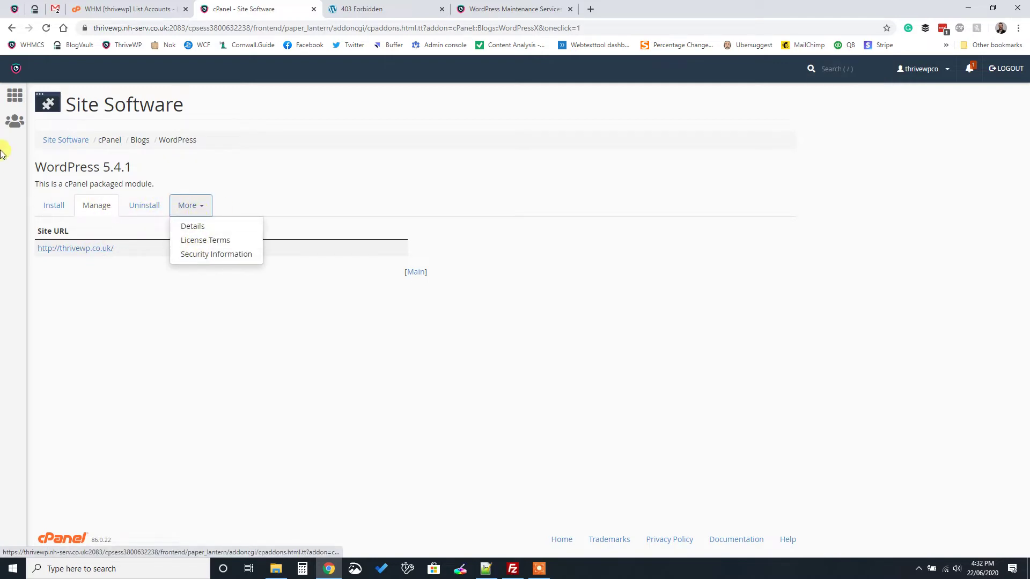
{"action": "left_click", "coordinate": [54, 139]}
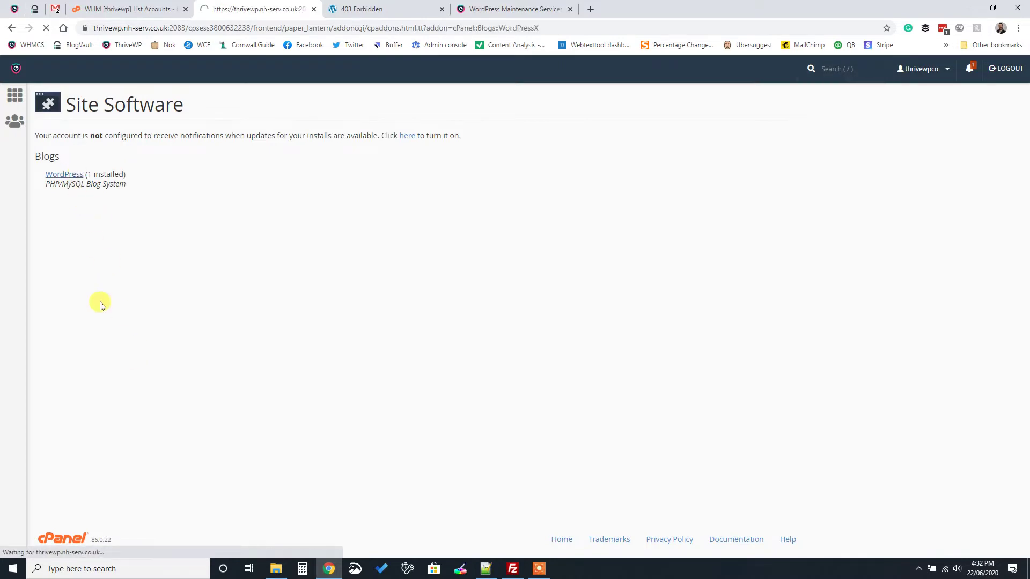
{"action": "left_click", "coordinate": [14, 97]}
{"action": "scroll", "coordinate": [153, 407], "scroll_direction": "down", "scroll_amount": 10}
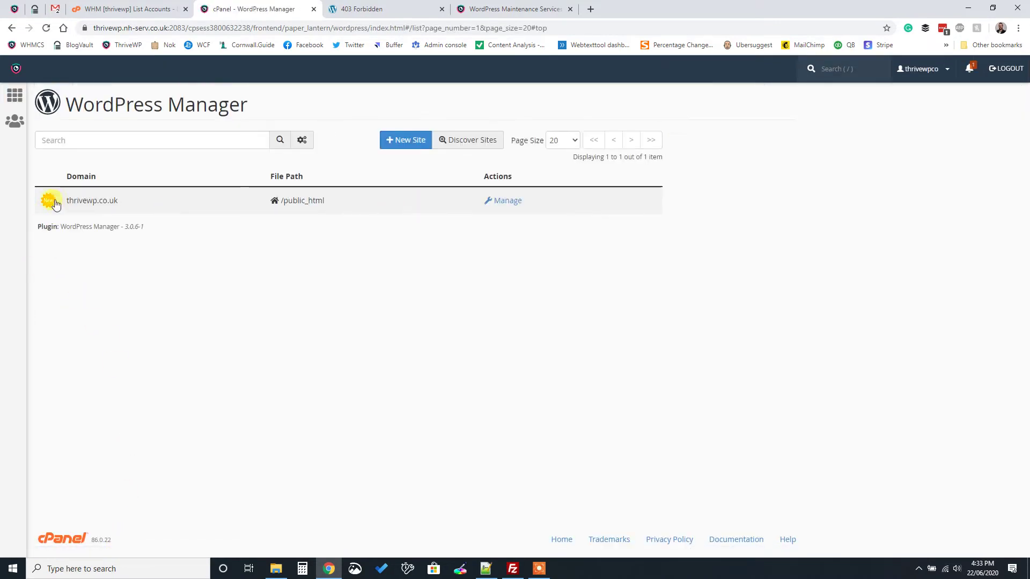
Manage thrivewp.co.uk, leaving auto-updates at minor and security releases only on version 5.4.2
{"action": "left_click", "coordinate": [503, 203]}
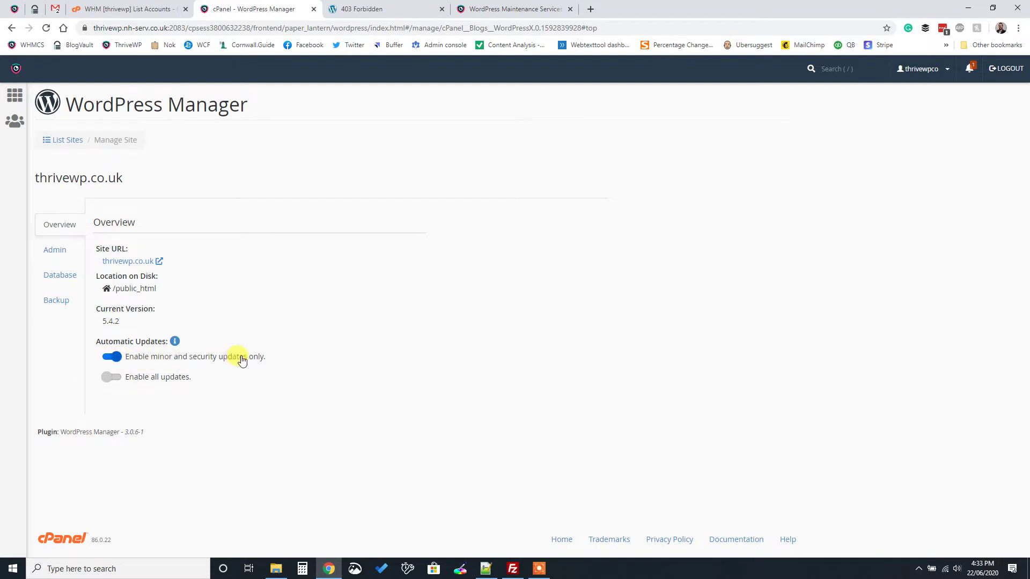
{"action": "left_click", "coordinate": [110, 379]}
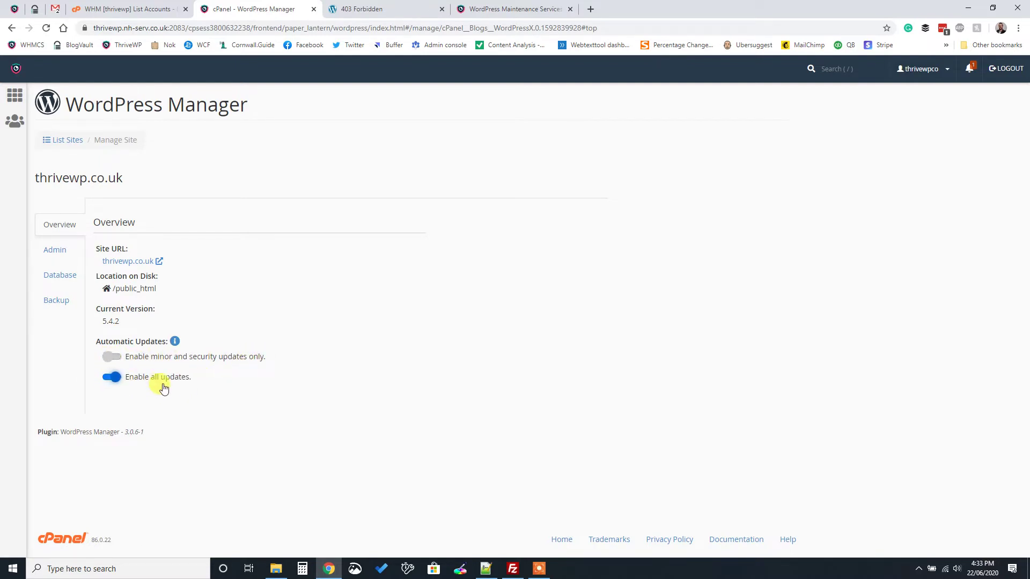
{"action": "left_click", "coordinate": [112, 358]}
{"action": "mouse_move", "coordinate": [173, 345]}
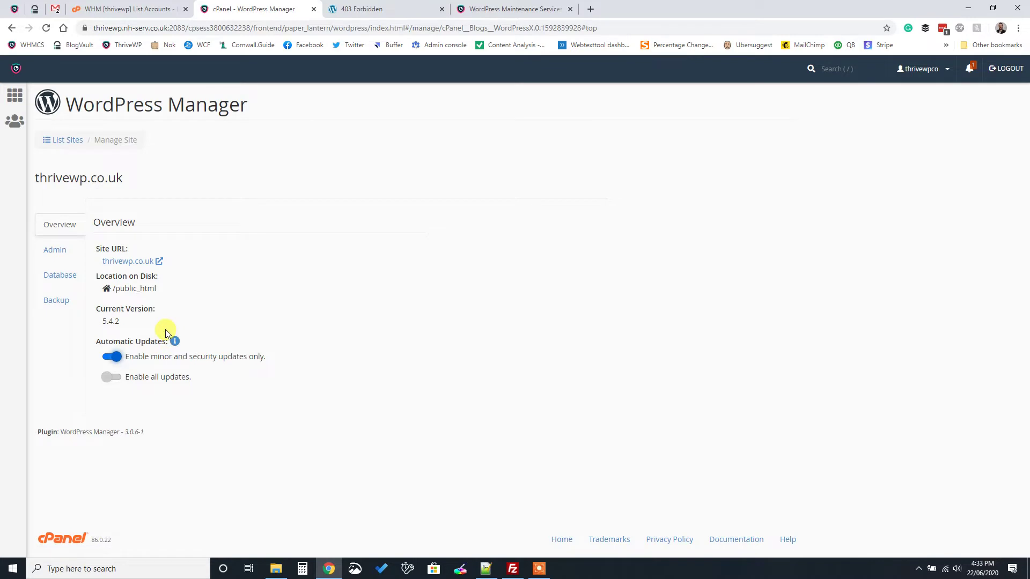
{"action": "left_click_drag", "start_coordinate": [130, 321], "coordinate": [103, 319]}
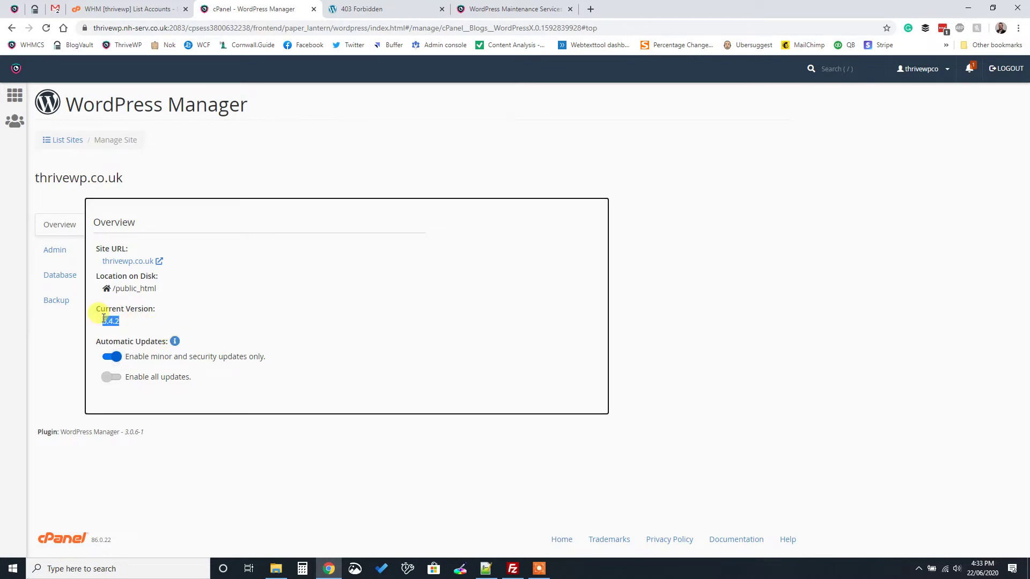
{"action": "left_click", "coordinate": [104, 320]}
{"action": "left_click", "coordinate": [172, 437]}
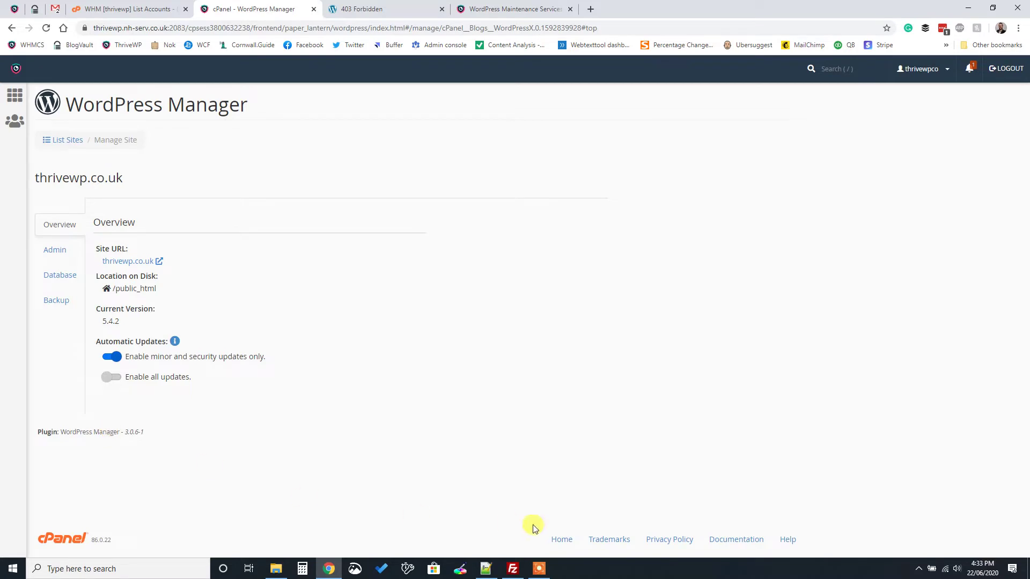
{"action": "mouse_move", "coordinate": [538, 575]}
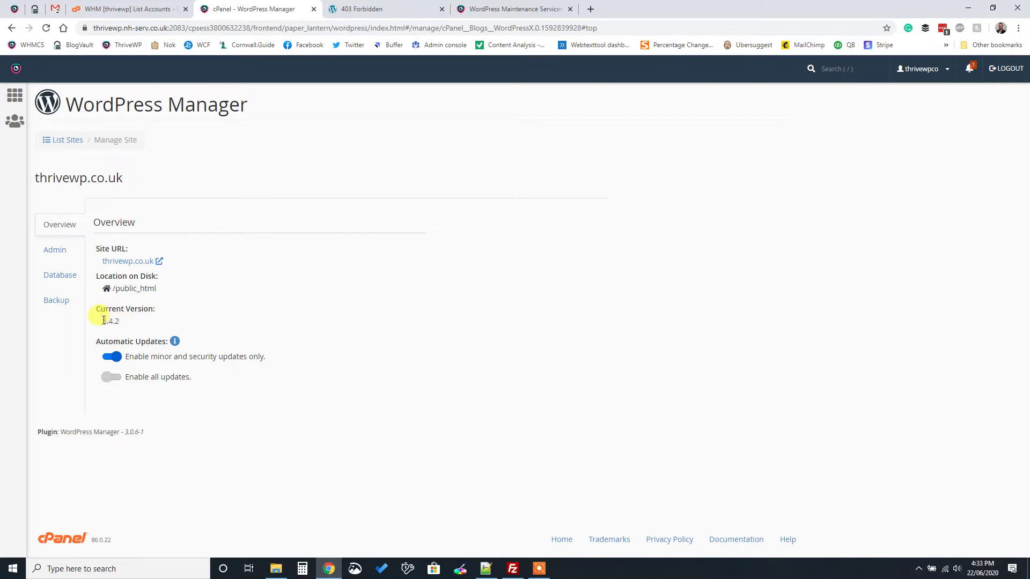
Highlight the Current Version value 5.4.2 to confirm the site's WordPress version
{"action": "left_click_drag", "start_coordinate": [101, 320], "coordinate": [120, 321]}
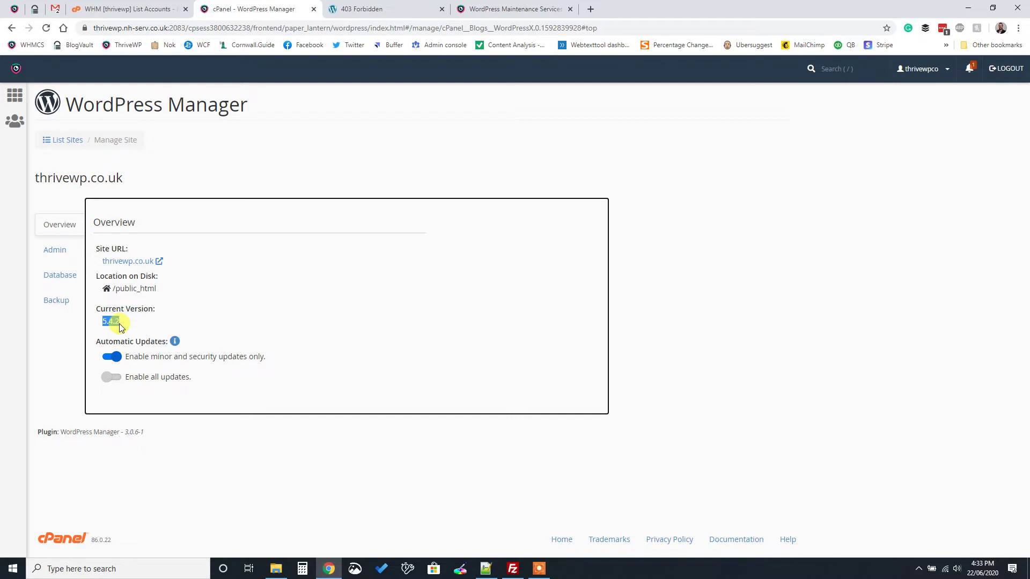
{"action": "left_click", "coordinate": [120, 325]}
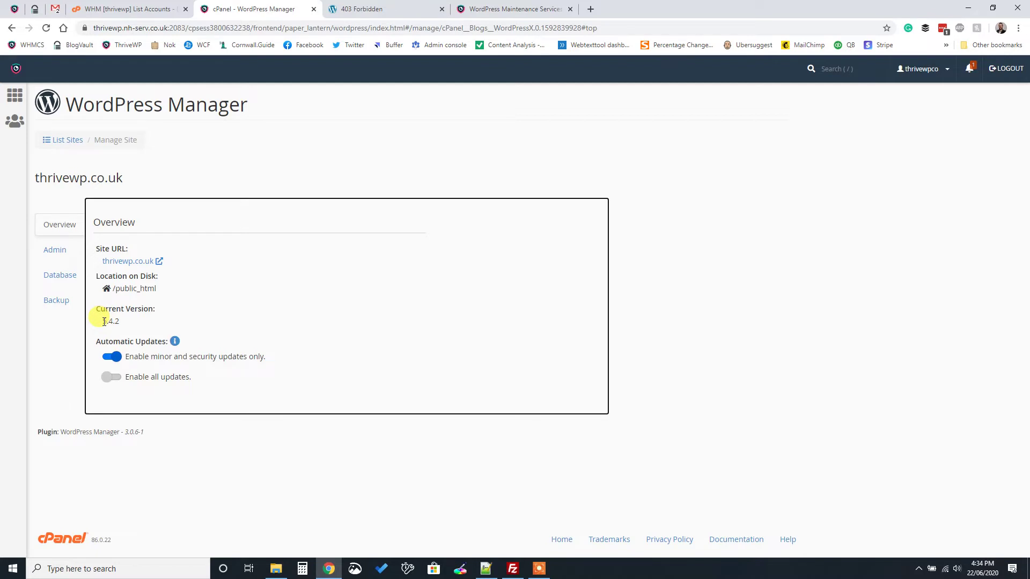
{"action": "double_click", "coordinate": [105, 321]}
{"action": "left_click", "coordinate": [104, 321]}
{"action": "double_click", "coordinate": [103, 324]}
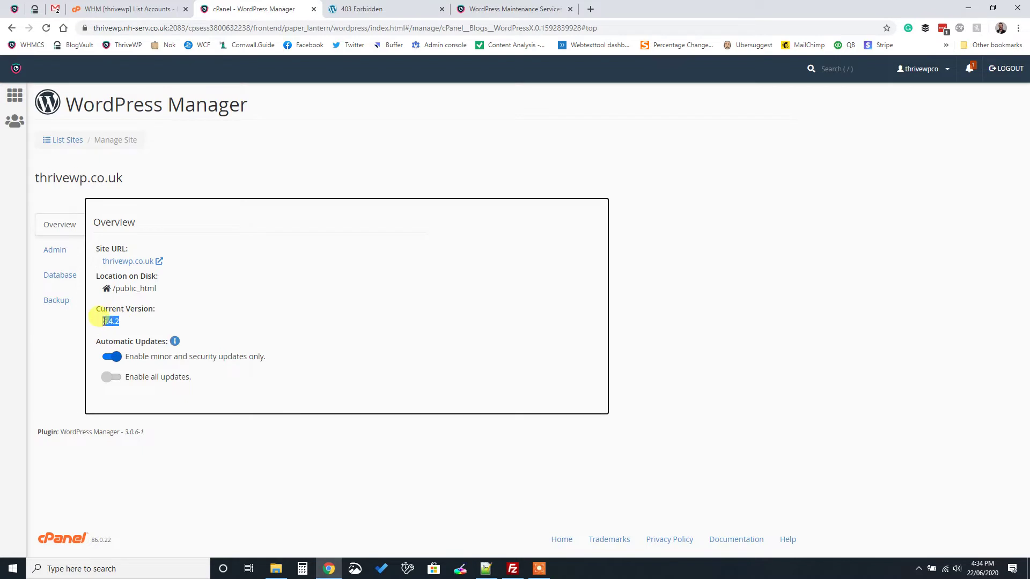
{"action": "left_click", "coordinate": [103, 323]}
{"action": "left_click_drag", "start_coordinate": [103, 322], "coordinate": [122, 326]}
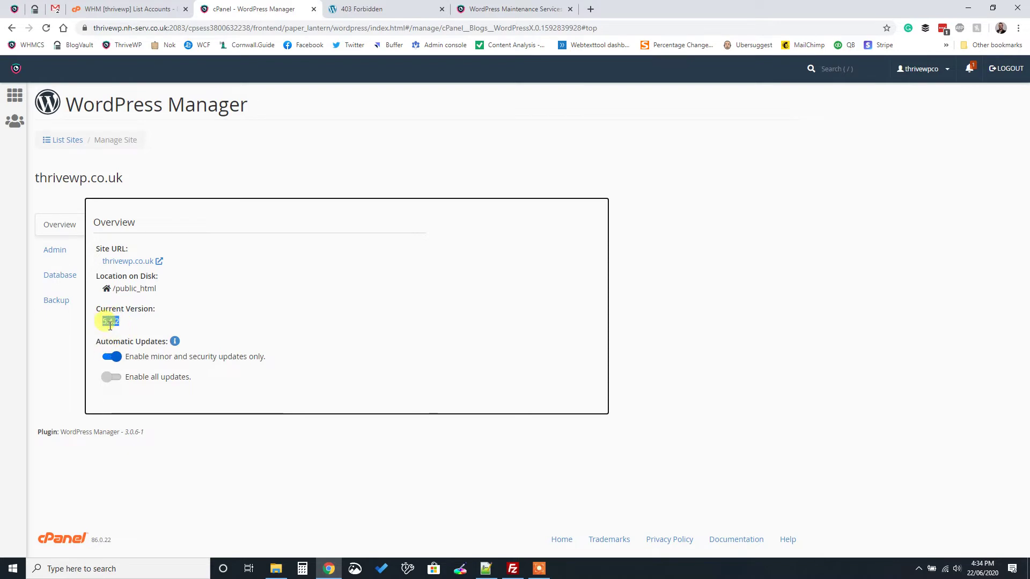
{"action": "double_click", "coordinate": [115, 323]}
{"action": "left_click", "coordinate": [128, 326]}
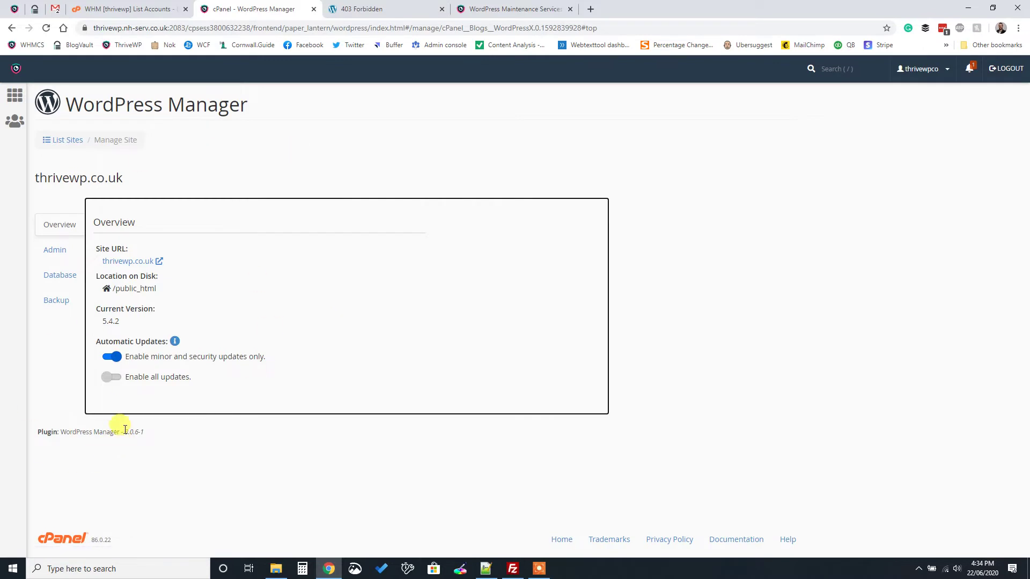
Check the Admin, Database and Backup tabs for thrivewp.co.uk, then go back to Overview
{"action": "left_click", "coordinate": [72, 256]}
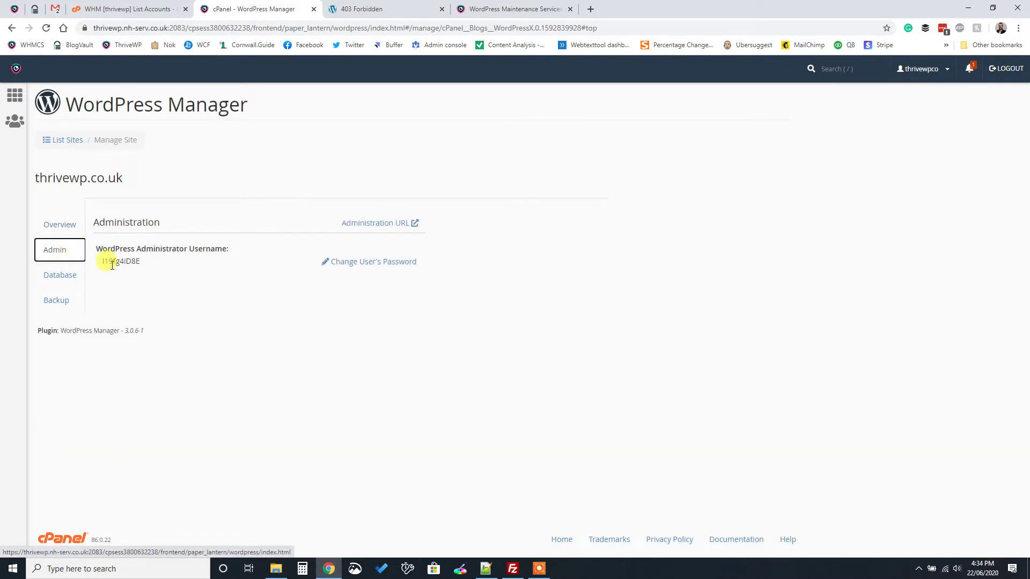
{"action": "left_click", "coordinate": [52, 276]}
{"action": "left_click", "coordinate": [60, 300]}
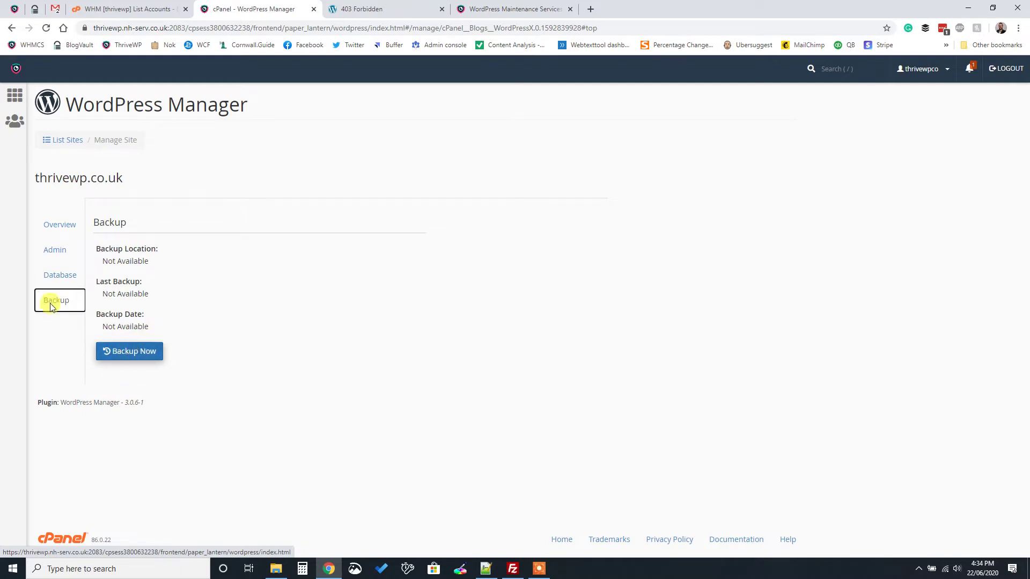
{"action": "left_click", "coordinate": [52, 227]}
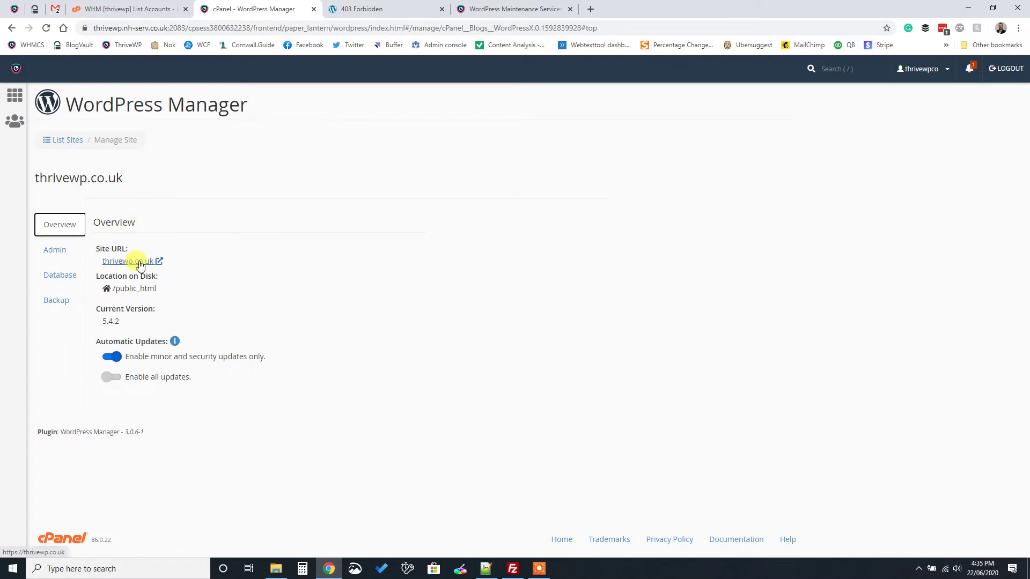
Open thrivewp.co.uk from its Site URL link and scroll through the Hello world! homepage
{"action": "left_click", "coordinate": [129, 261]}
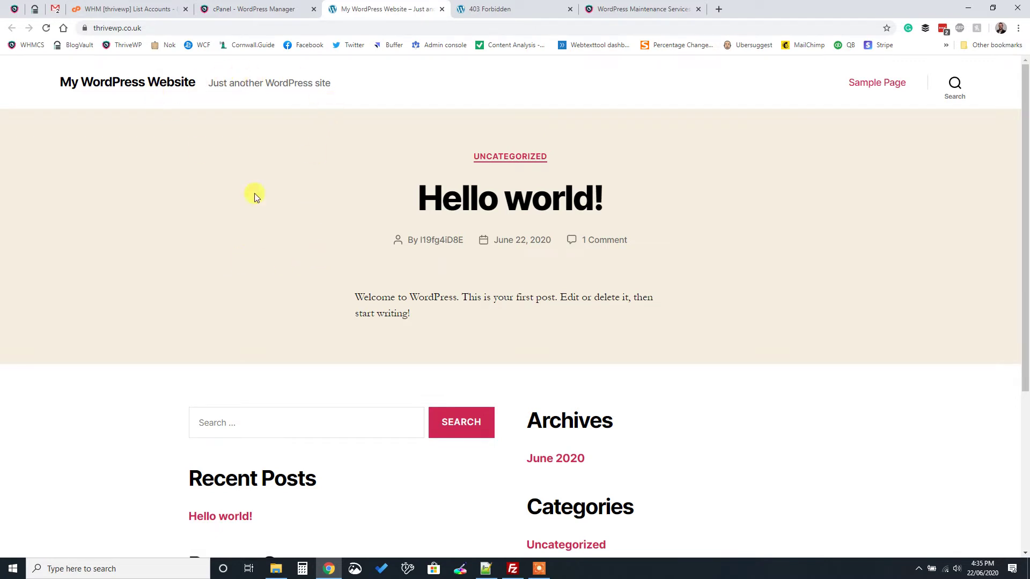
{"action": "scroll", "coordinate": [512, 203], "scroll_direction": "down", "scroll_amount": 1}
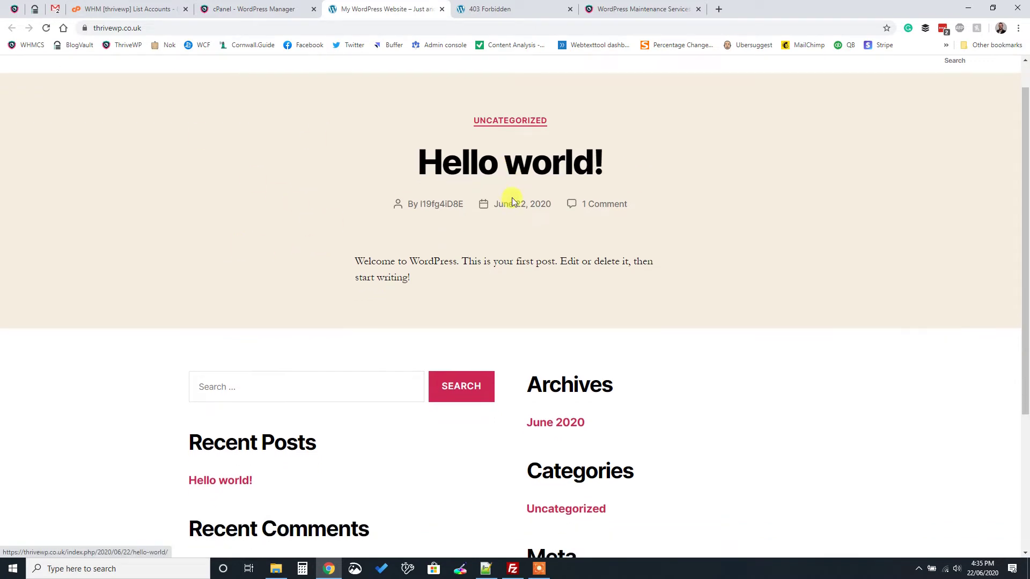
{"action": "scroll", "coordinate": [435, 209], "scroll_direction": "down", "scroll_amount": 1}
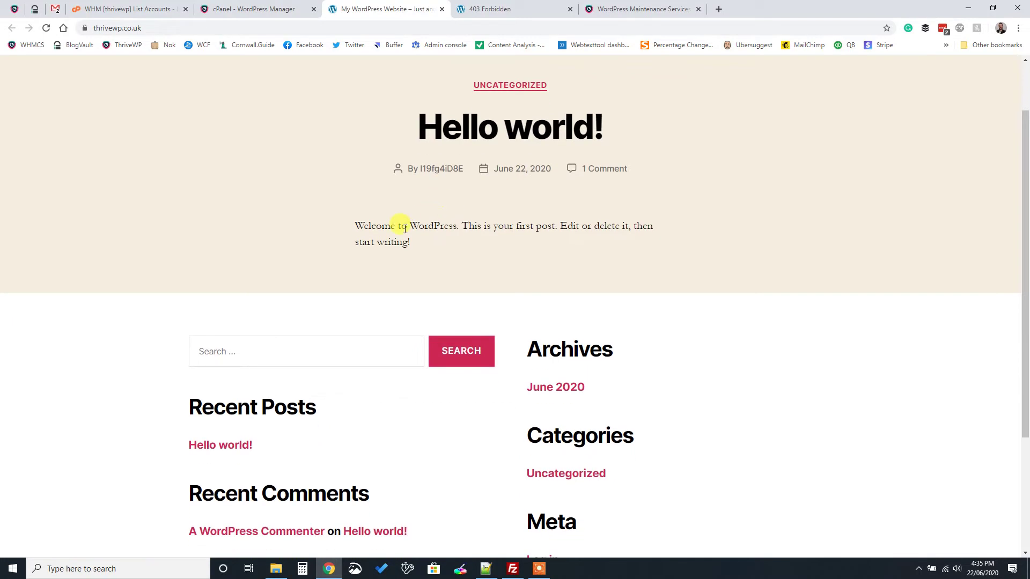
{"action": "scroll", "coordinate": [402, 230], "scroll_direction": "down", "scroll_amount": 5}
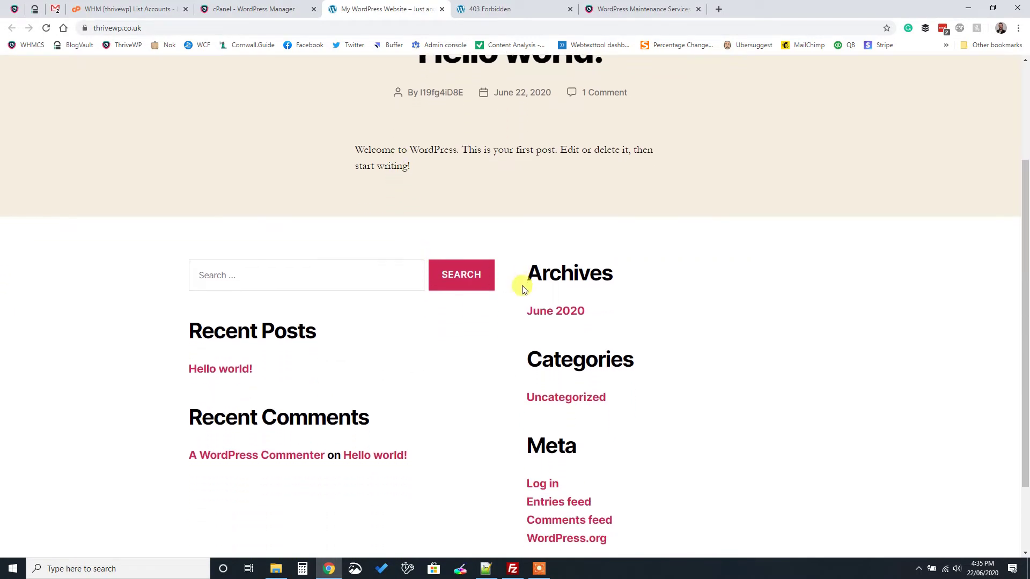
{"action": "scroll", "coordinate": [482, 455], "scroll_direction": "up", "scroll_amount": 7}
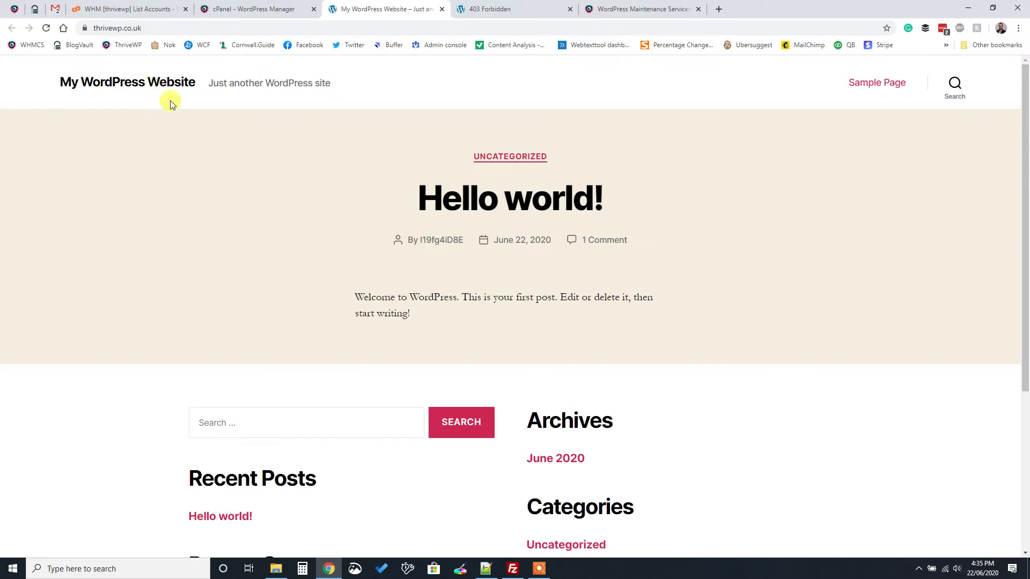
{"action": "left_click", "coordinate": [199, 27]}
{"action": "left_click", "coordinate": [197, 27]}
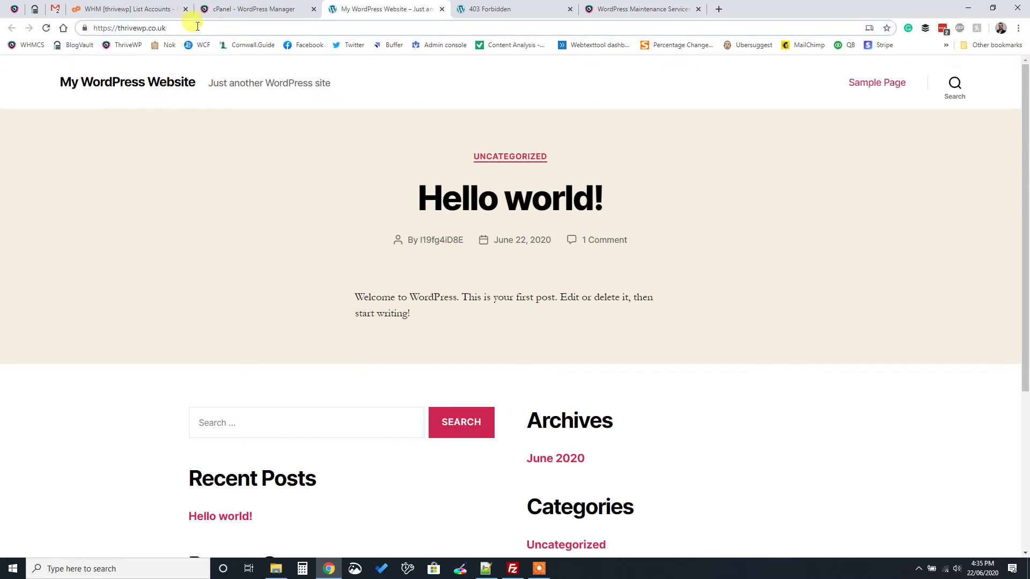
Load thrivewp.co.uk/wp-admin and fill in the admin username copied from Notepad++
{"action": "type", "text": "/"}
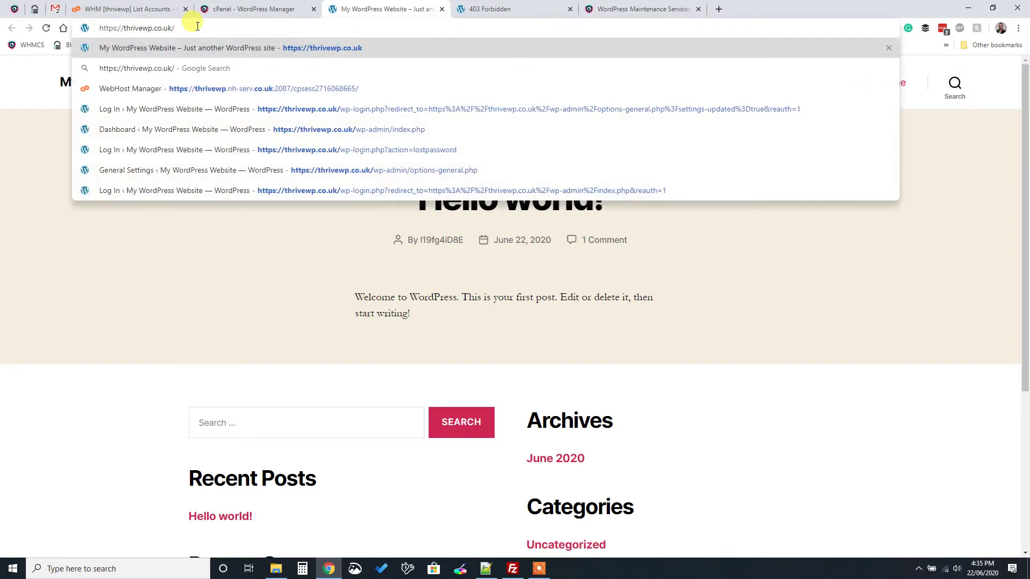
{"action": "type", "text": "wp-ad"}
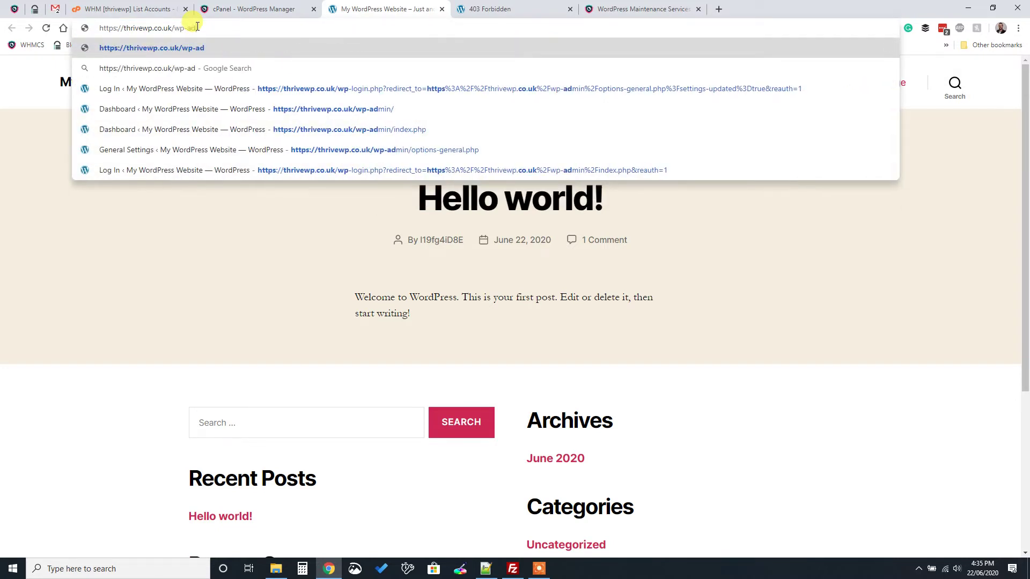
{"action": "type", "text": "min"}
{"action": "key", "text": "Return"}
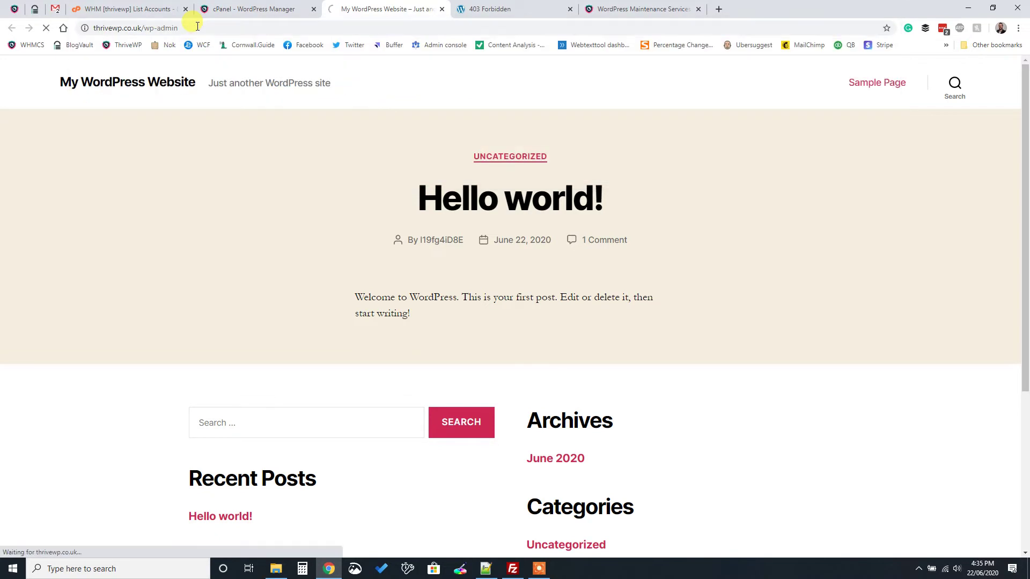
{"action": "type", "text": "Gavin"}
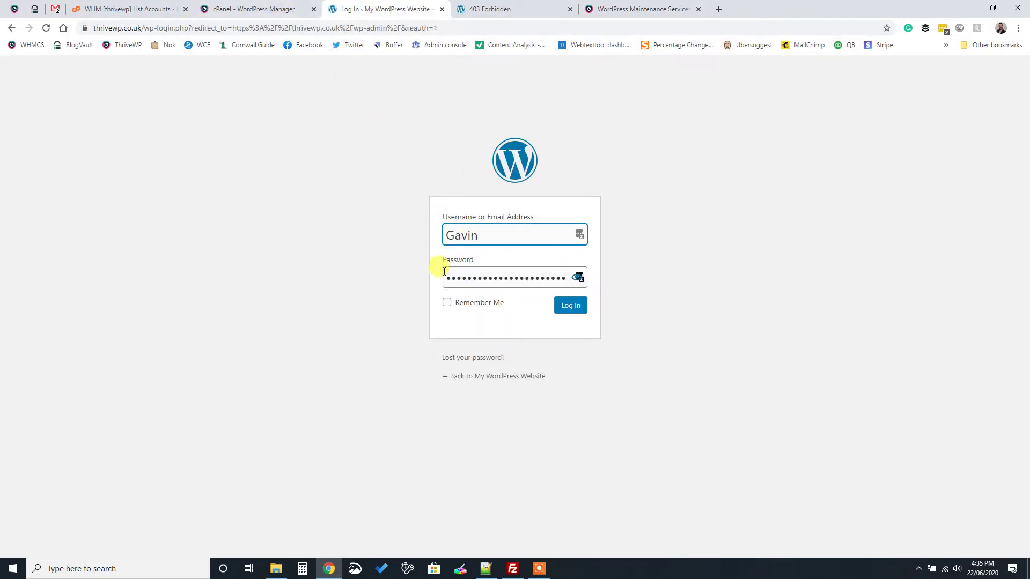
{"action": "left_click", "coordinate": [487, 572]}
{"action": "left_click_drag", "start_coordinate": [71, 73], "coordinate": [126, 78]}
{"action": "key", "text": "ctrl+c"}
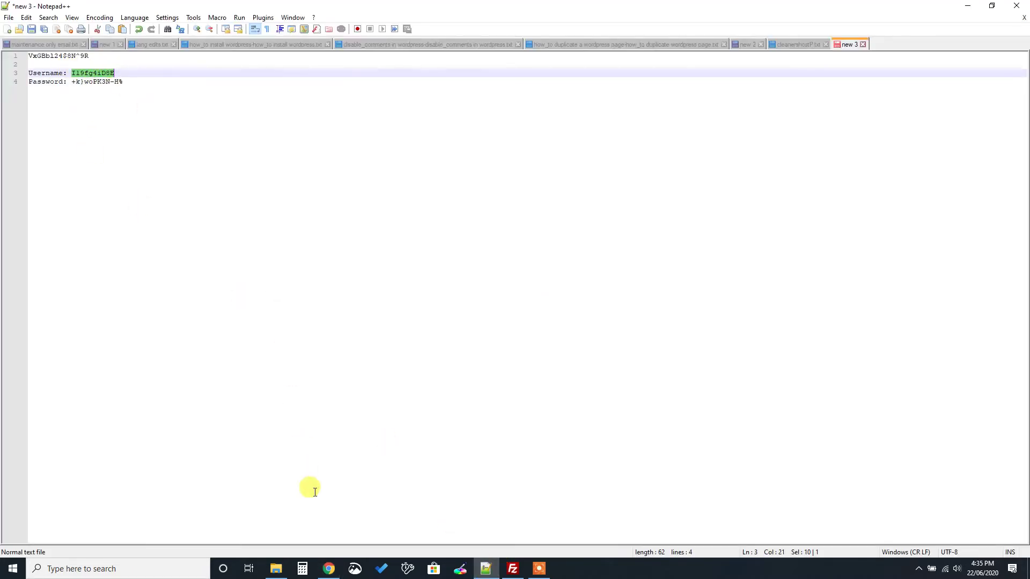
{"action": "left_click", "coordinate": [329, 569]}
{"action": "double_click", "coordinate": [492, 232]}
{"action": "key", "text": "ctrl+v"}
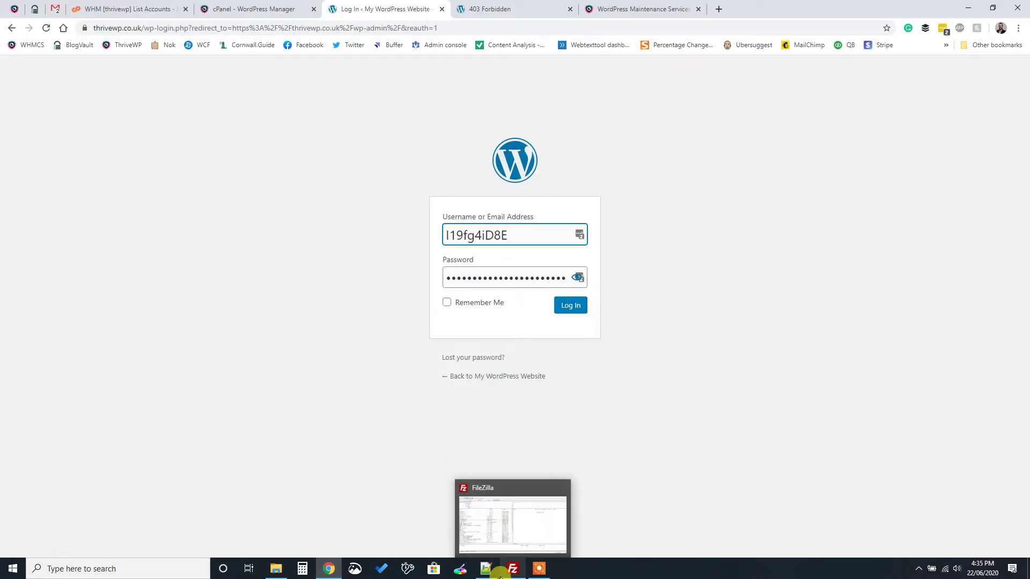
Paste the saved admin password from Notepad++ into the login form and log in
{"action": "left_click", "coordinate": [486, 569]}
{"action": "left_click_drag", "start_coordinate": [72, 81], "coordinate": [112, 83]}
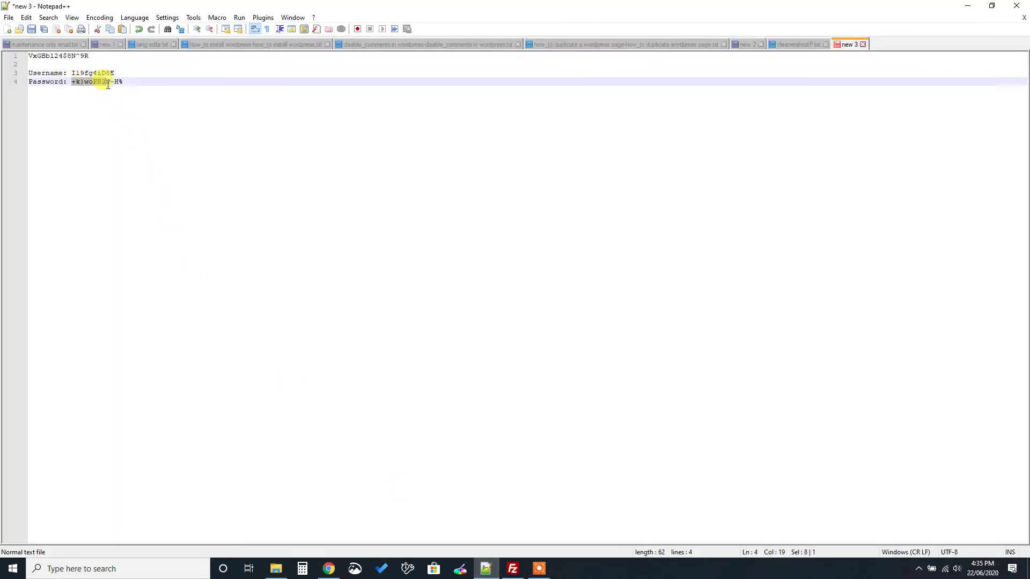
{"action": "left_click", "coordinate": [329, 569]}
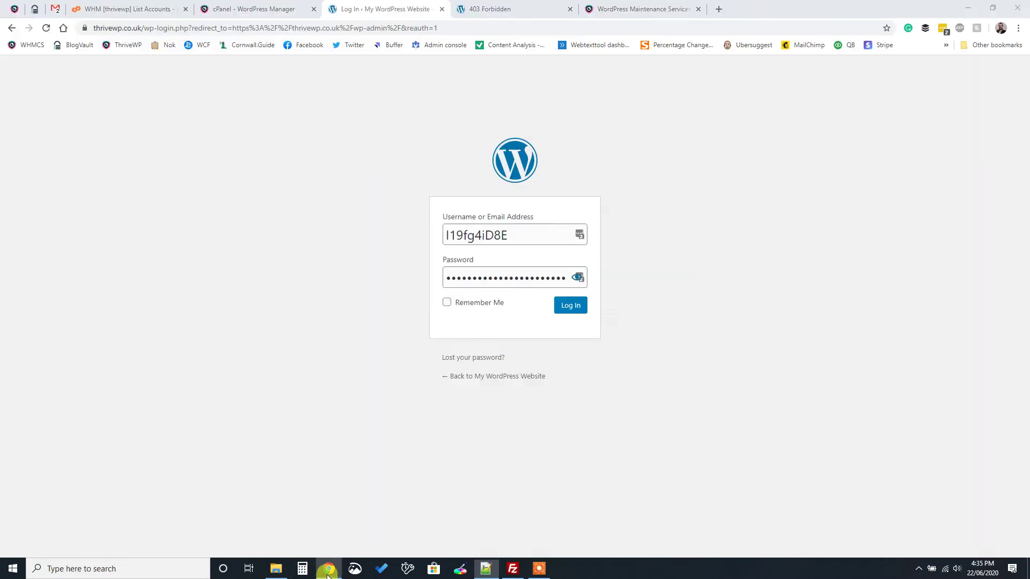
{"action": "left_click", "coordinate": [504, 278]}
{"action": "key", "text": "ctrl+a"}
{"action": "key", "text": "ctrl+v"}
{"action": "left_click", "coordinate": [566, 305]}
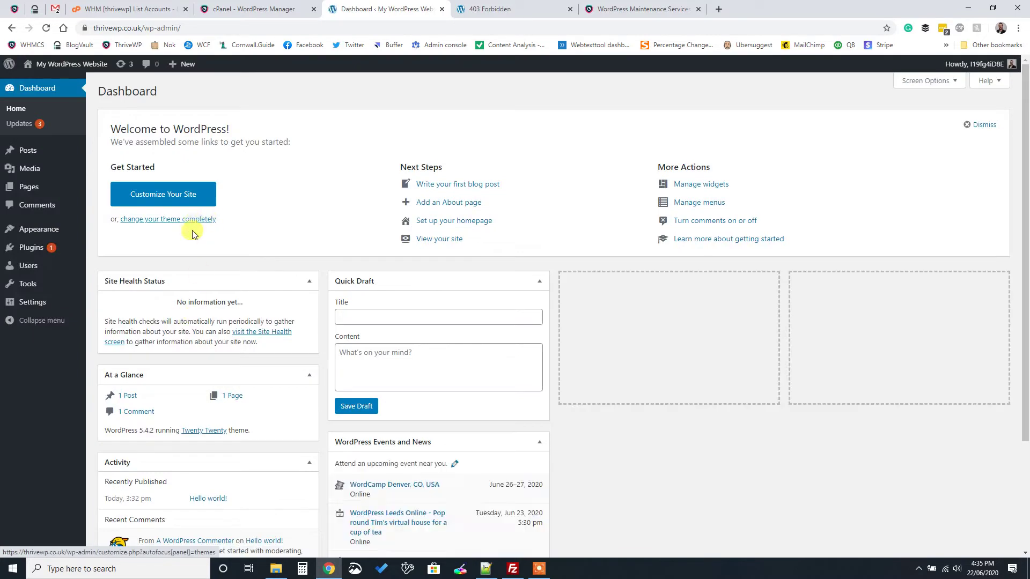
Dismiss the LastPass save-password prompt, glance at the cPanel and 403 Forbidden tabs, then return
{"action": "left_click", "coordinate": [929, 138]}
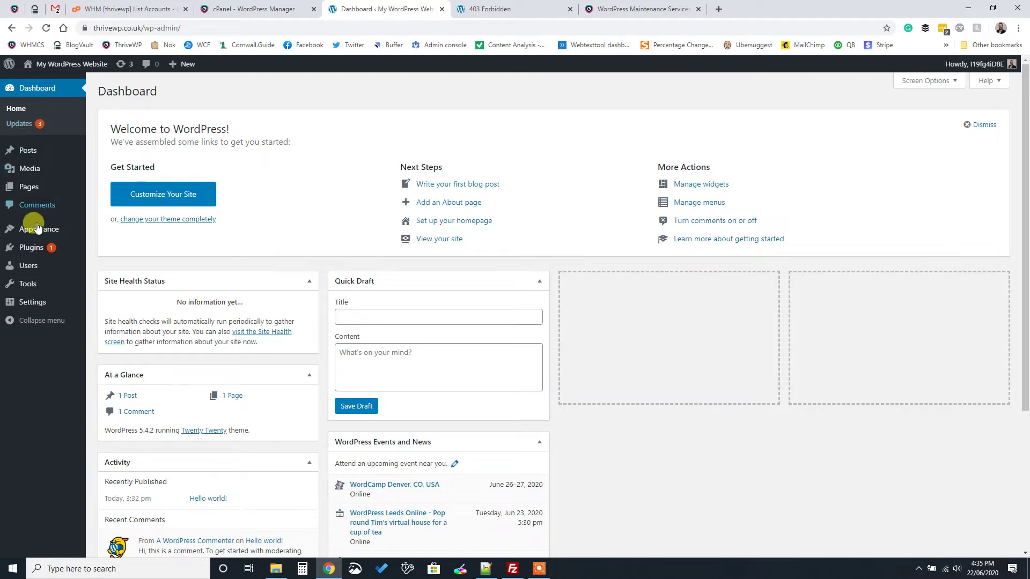
{"action": "mouse_move", "coordinate": [33, 226]}
{"action": "left_click", "coordinate": [292, 8]}
{"action": "left_click", "coordinate": [324, 9]}
{"action": "left_click", "coordinate": [478, 15]}
{"action": "left_click", "coordinate": [398, 4]}
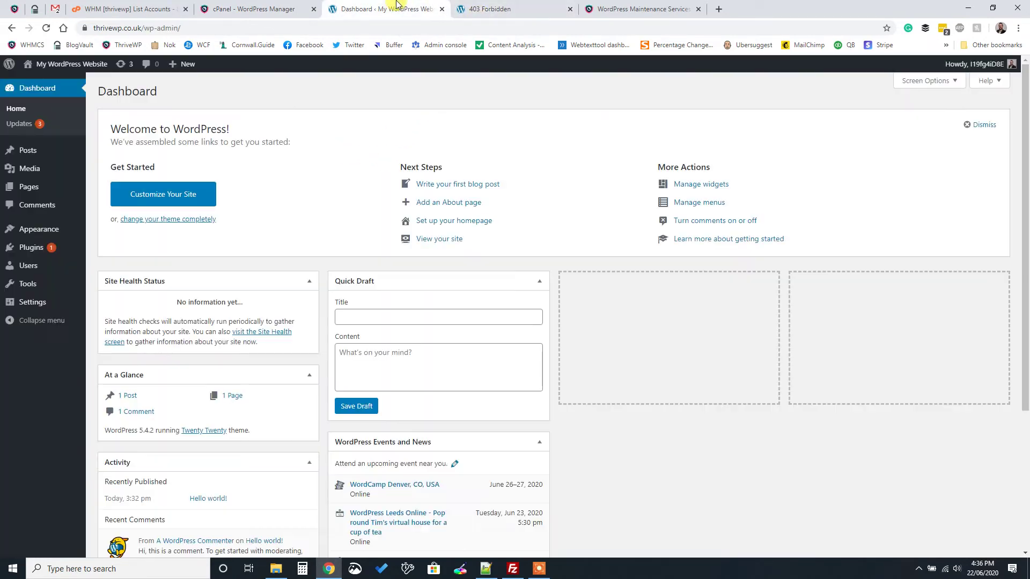
In WordPress Manager, review the thrivewp.co.uk site's administrator, database and backup details
{"action": "left_click", "coordinate": [86, 9]}
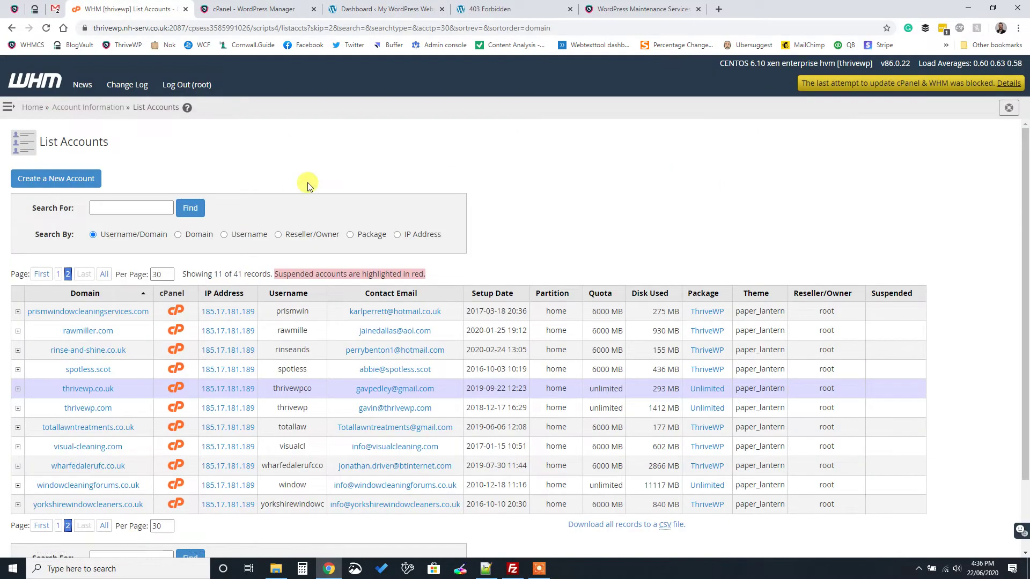
{"action": "left_click", "coordinate": [222, 12]}
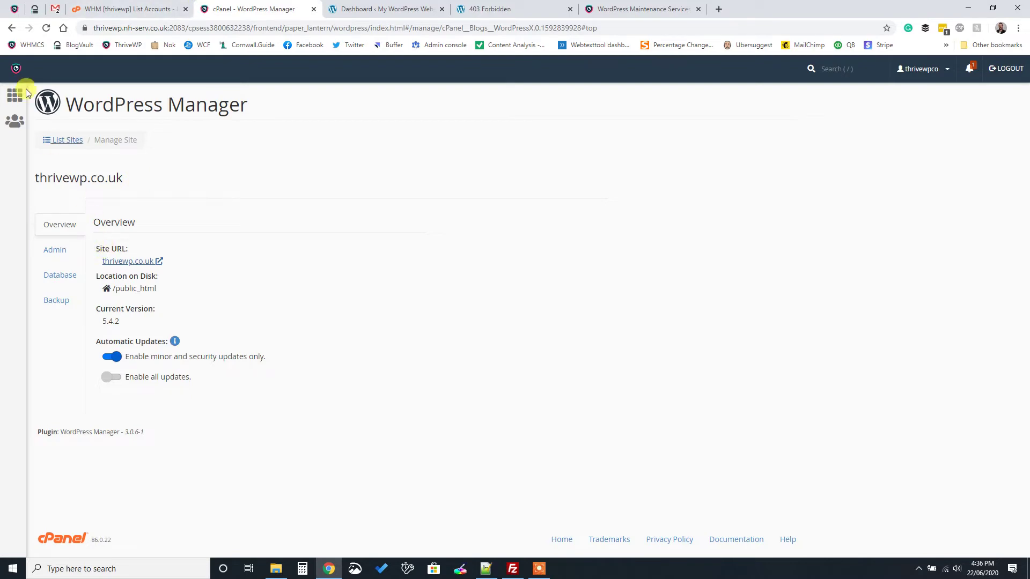
{"action": "left_click", "coordinate": [12, 105]}
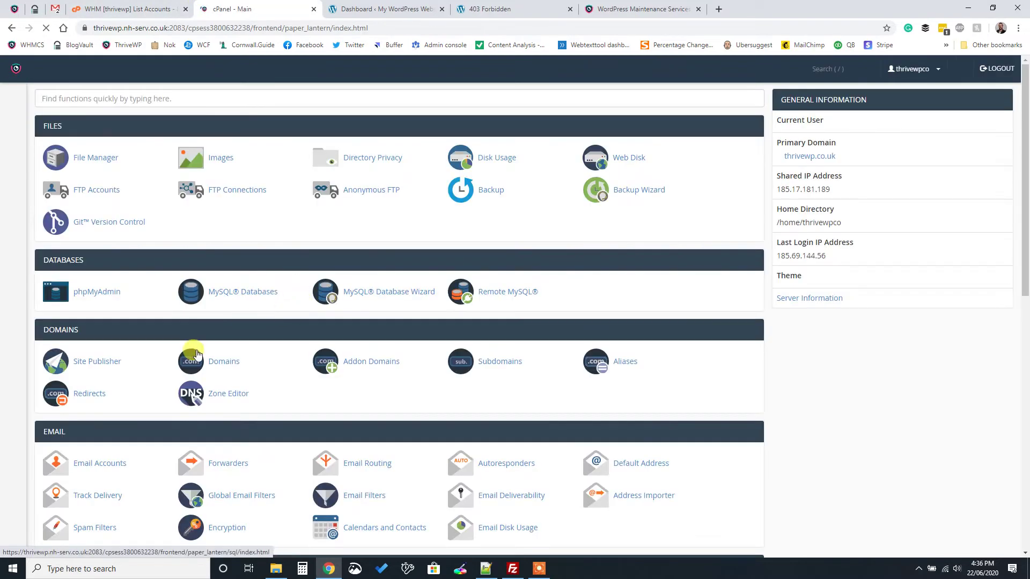
{"action": "scroll", "coordinate": [88, 482], "scroll_direction": "down", "scroll_amount": 5}
{"action": "scroll", "coordinate": [89, 483], "scroll_direction": "down", "scroll_amount": 5}
{"action": "left_click", "coordinate": [62, 500]}
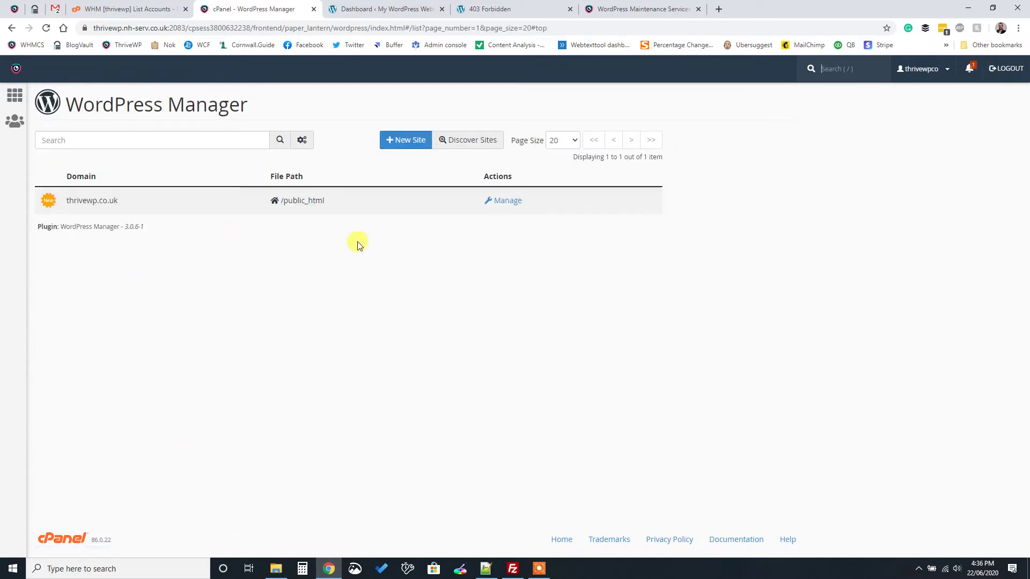
{"action": "left_click", "coordinate": [499, 206]}
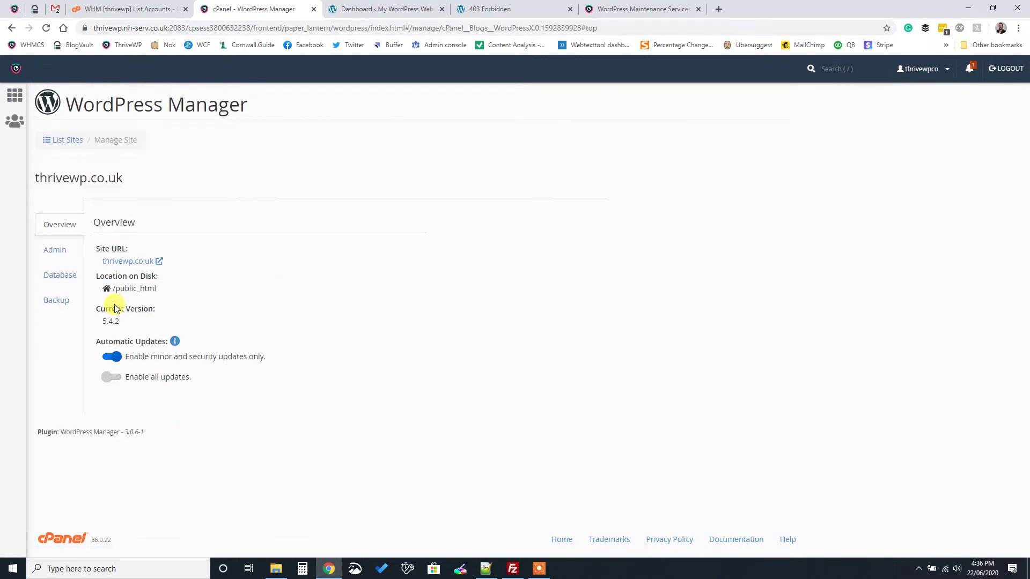
{"action": "left_click", "coordinate": [59, 255]}
{"action": "left_click", "coordinate": [60, 274]}
{"action": "left_click", "coordinate": [56, 300]}
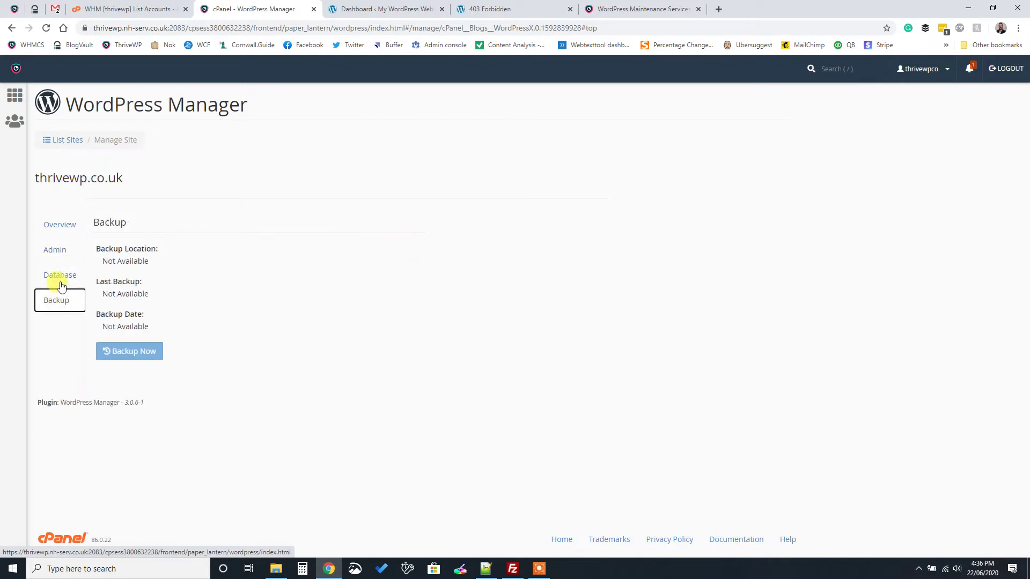
Uninstall the packaged WordPress from thrivewp.co.uk using the Uninstall form
{"action": "left_click", "coordinate": [66, 139]}
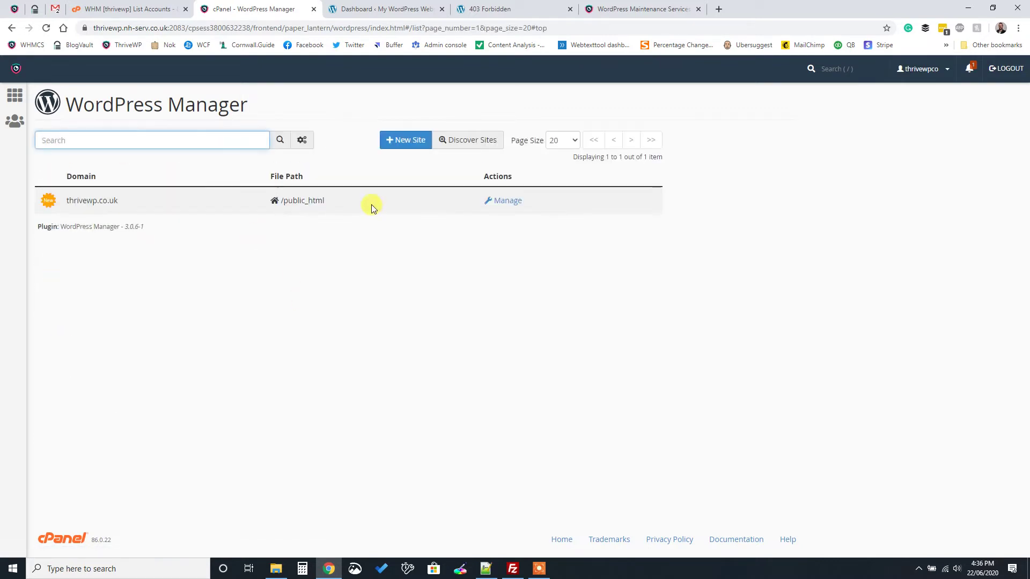
{"action": "left_click", "coordinate": [422, 150]}
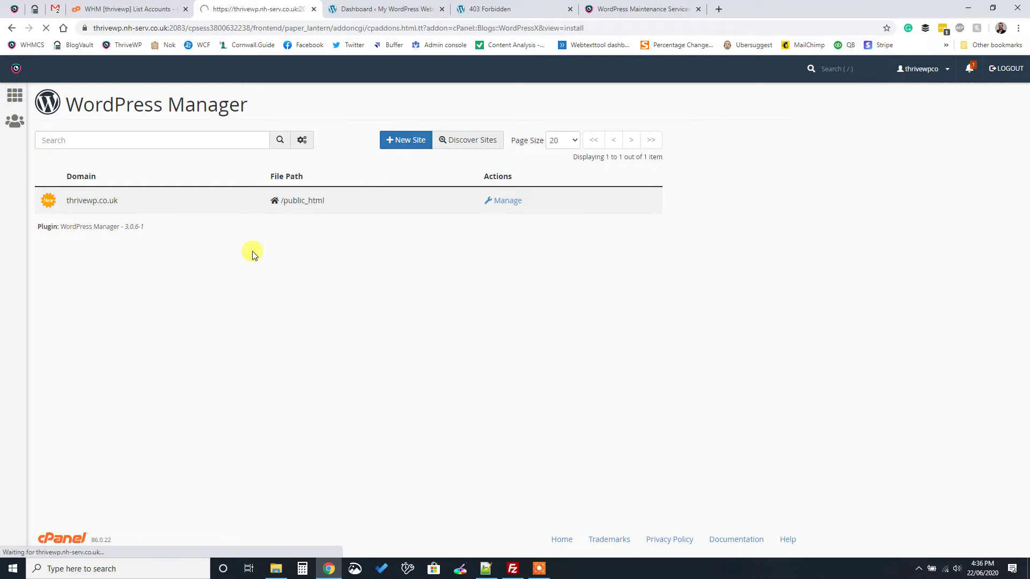
{"action": "left_click", "coordinate": [132, 205]}
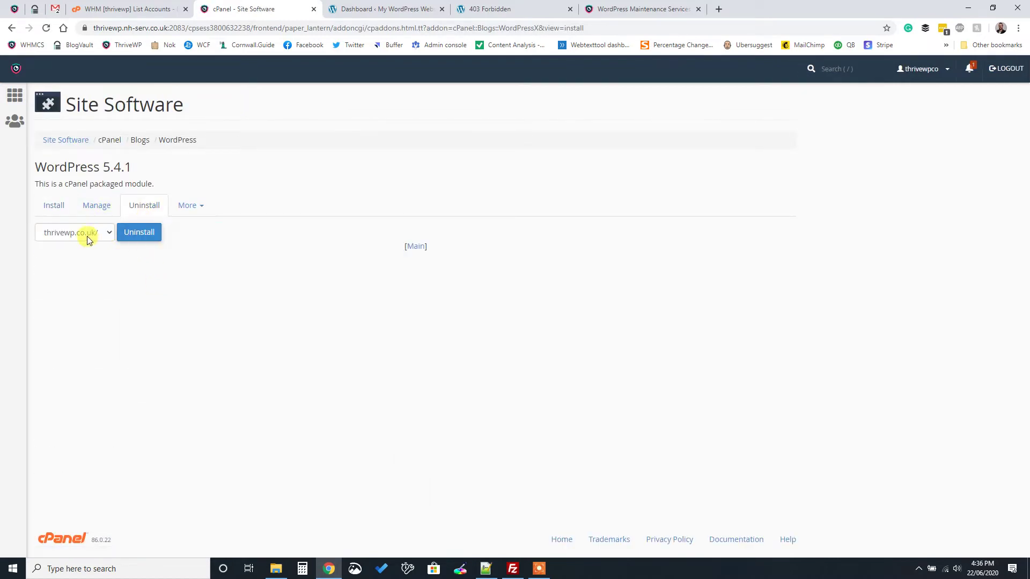
{"action": "left_click", "coordinate": [80, 213]}
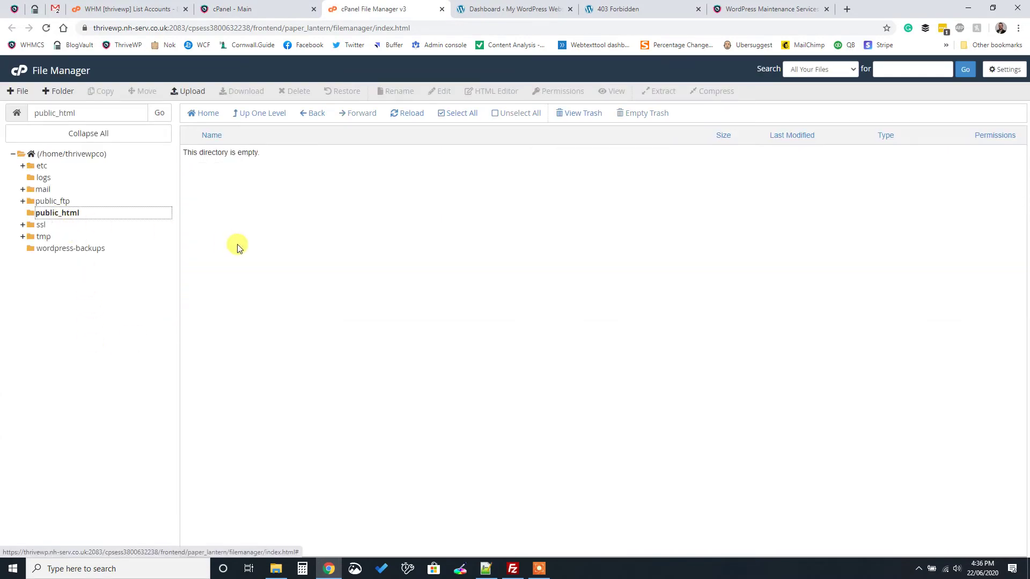
Check the MySQL Databases page to confirm no databases remain on the account
{"action": "left_click", "coordinate": [284, 9]}
{"action": "scroll", "coordinate": [271, 335], "scroll_direction": "down", "scroll_amount": 1}
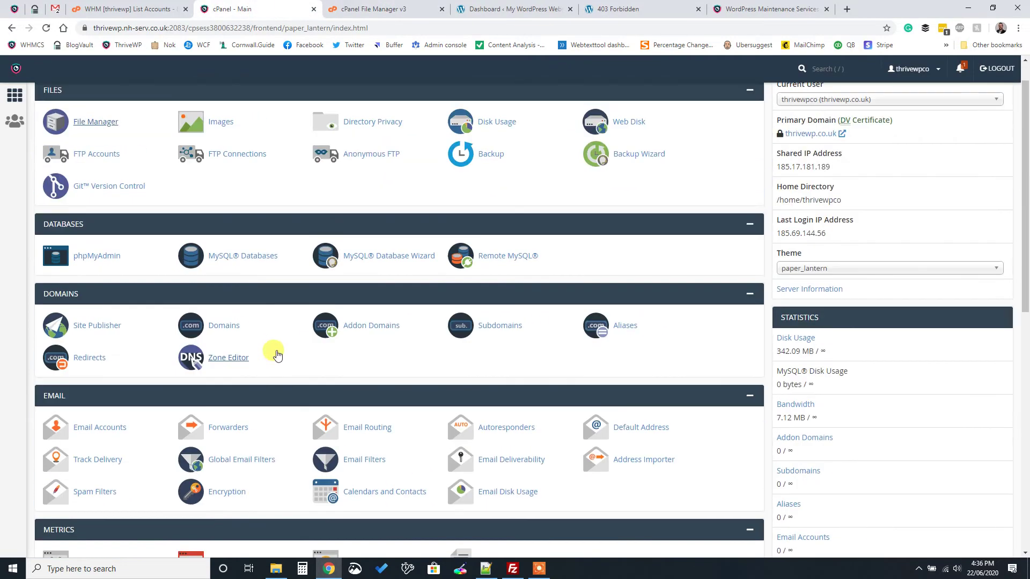
{"action": "left_click", "coordinate": [244, 256]}
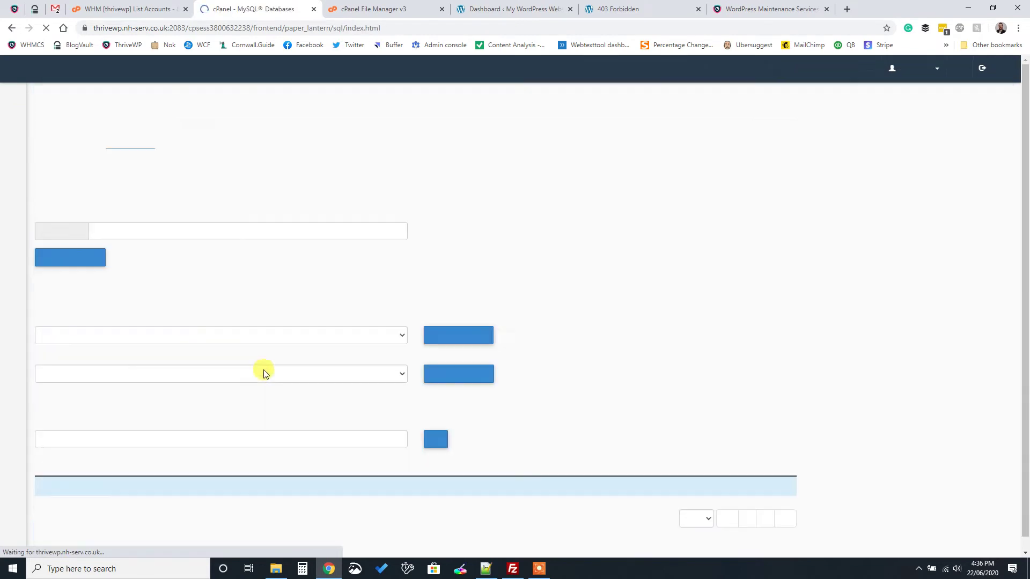
{"action": "scroll", "coordinate": [231, 368], "scroll_direction": "down", "scroll_amount": 5}
{"action": "scroll", "coordinate": [236, 319], "scroll_direction": "up", "scroll_amount": 5}
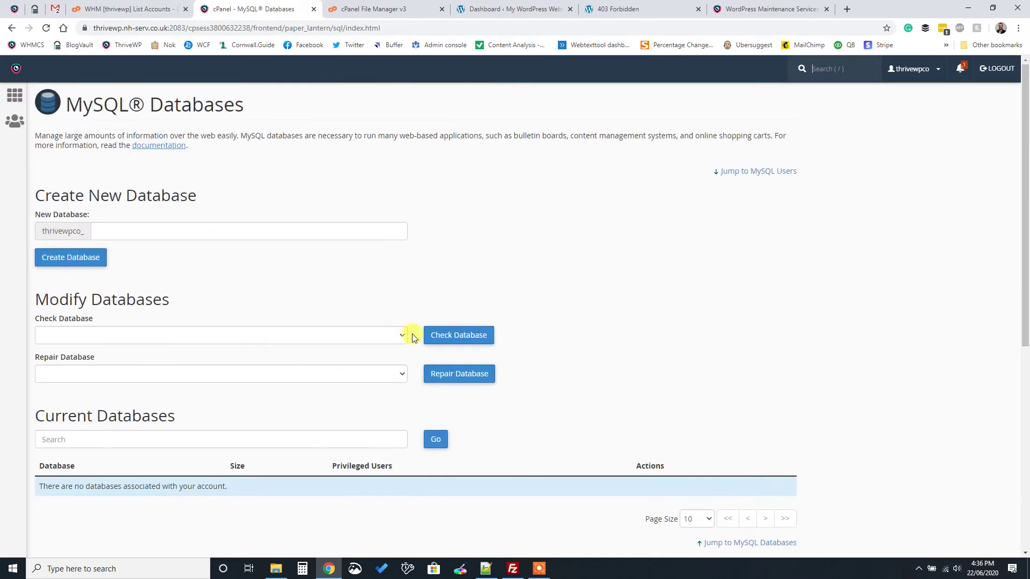
Close the File Manager showing the empty public_html and return to the cPanel home page
{"action": "left_click", "coordinate": [388, 10]}
{"action": "left_click", "coordinate": [442, 10]}
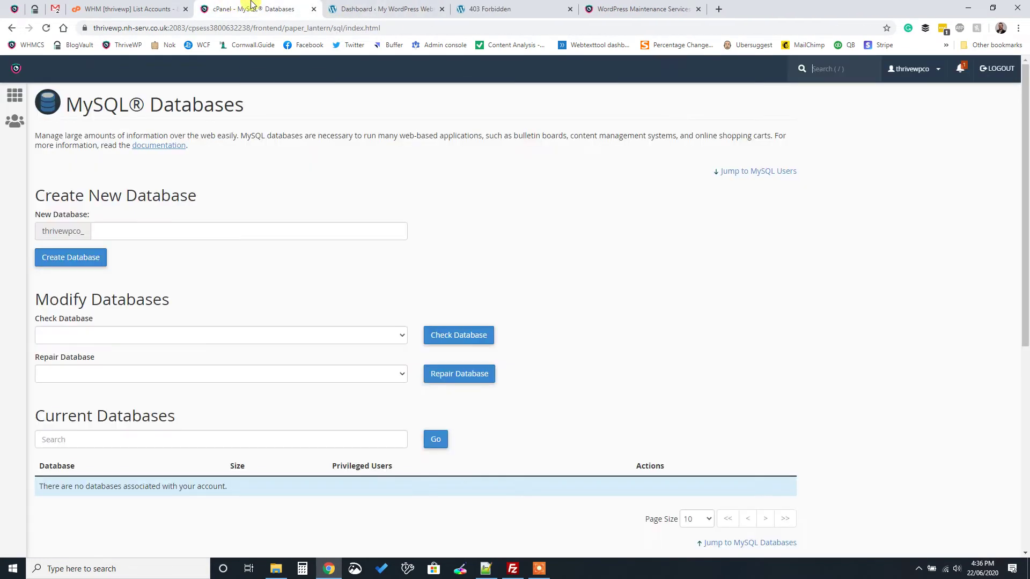
{"action": "left_click", "coordinate": [24, 105]}
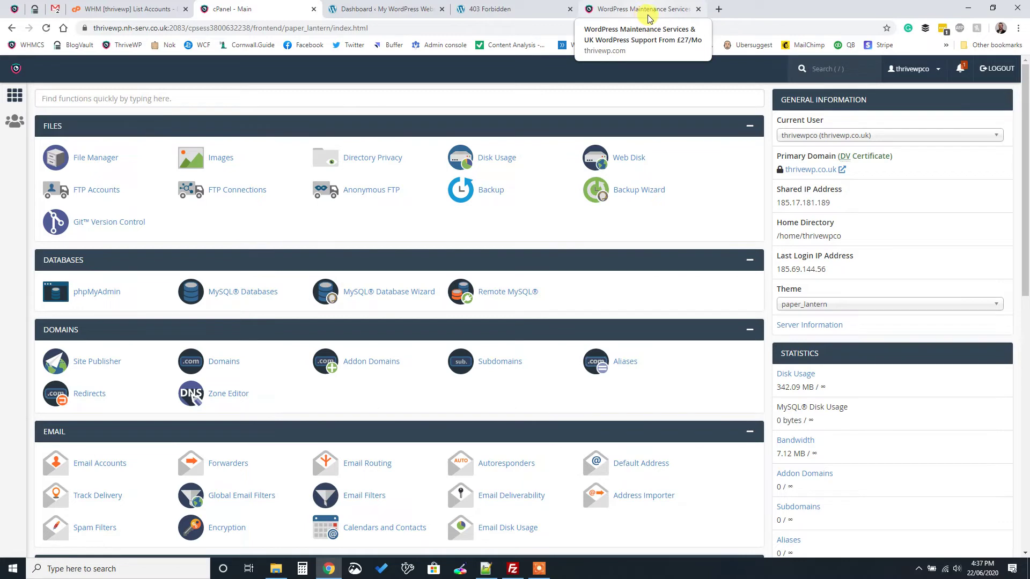
Load wordpress.org in a new tab, then go back to the thrivewp.co.uk Dashboard tab
{"action": "left_click", "coordinate": [718, 9]}
{"action": "type", "text": "wordpress"}
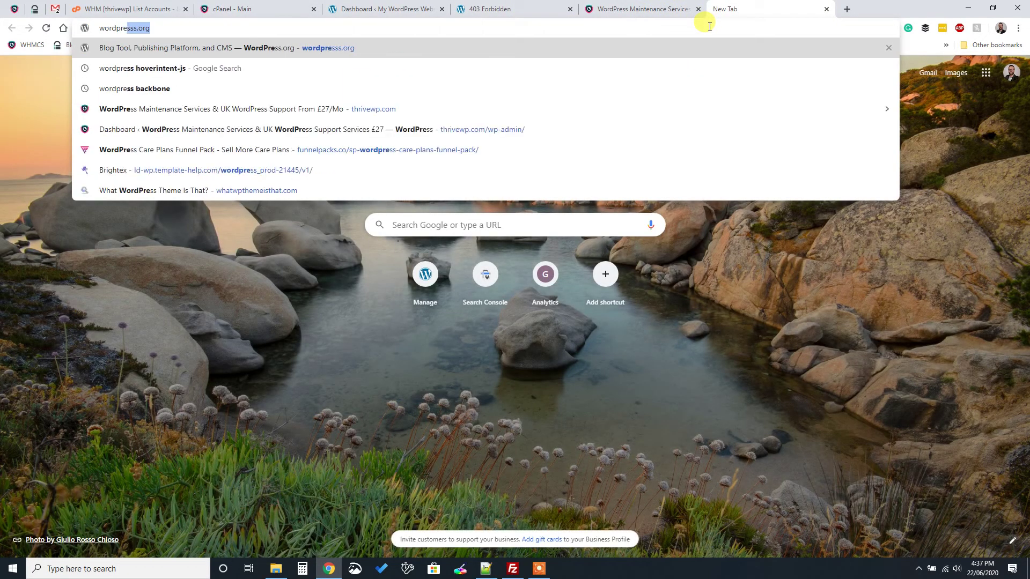
{"action": "type", "text": ".org"}
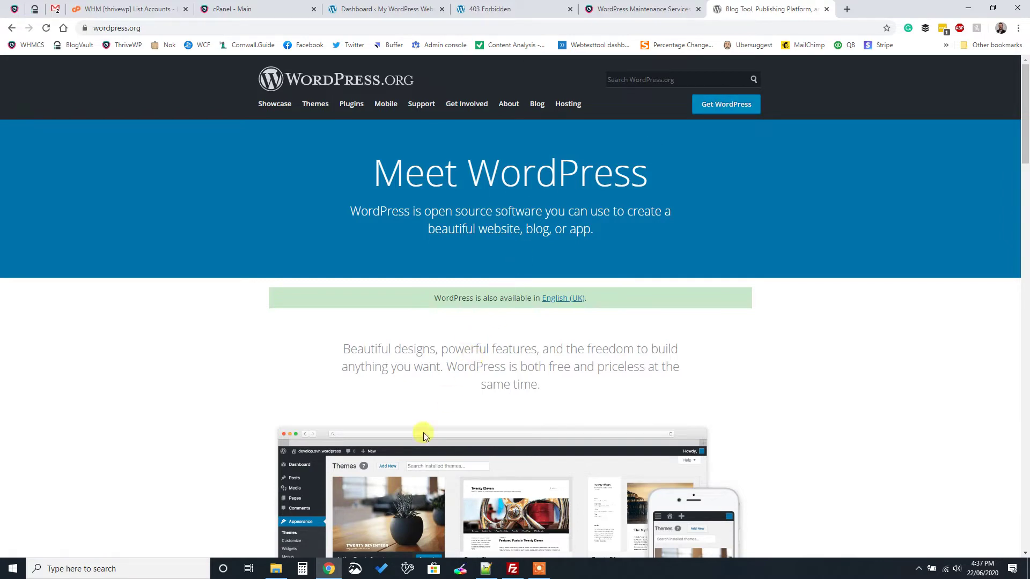
{"action": "left_click", "coordinate": [275, 568]}
{"action": "left_click", "coordinate": [276, 569]}
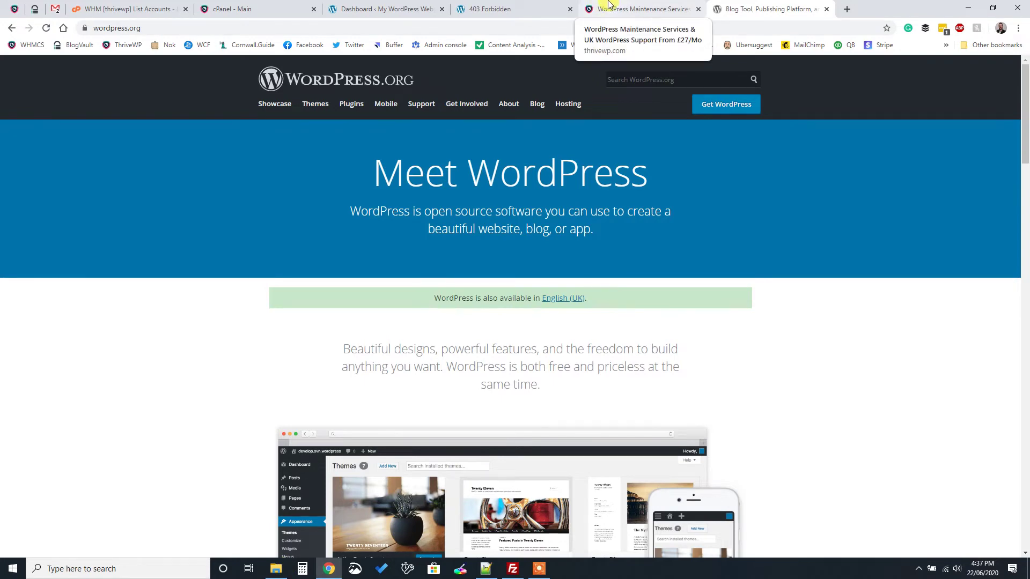
{"action": "left_click", "coordinate": [413, 10]}
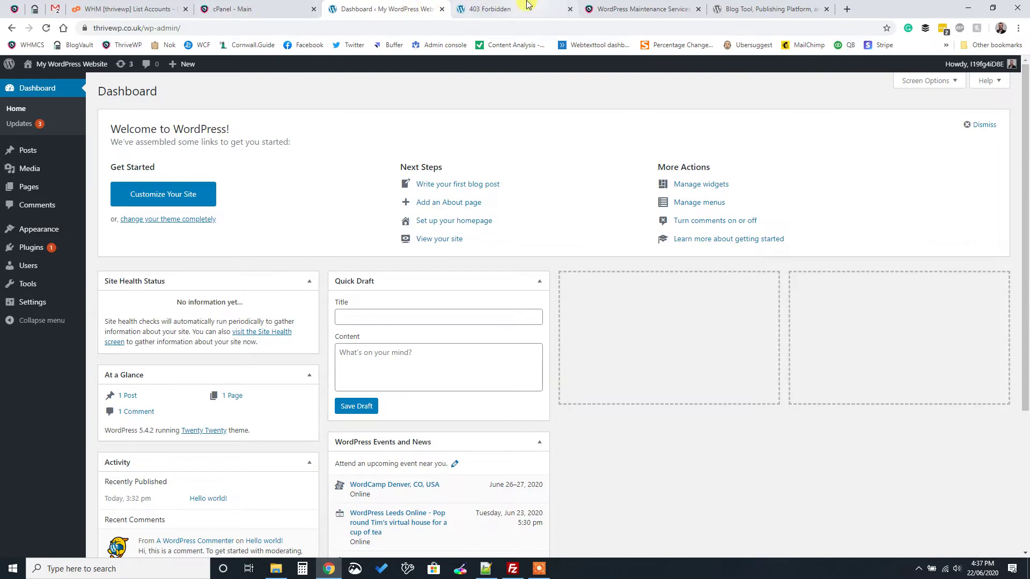
Create a new MySQL database named thrivewpco_uk in cPanel
{"action": "left_click", "coordinate": [442, 9]}
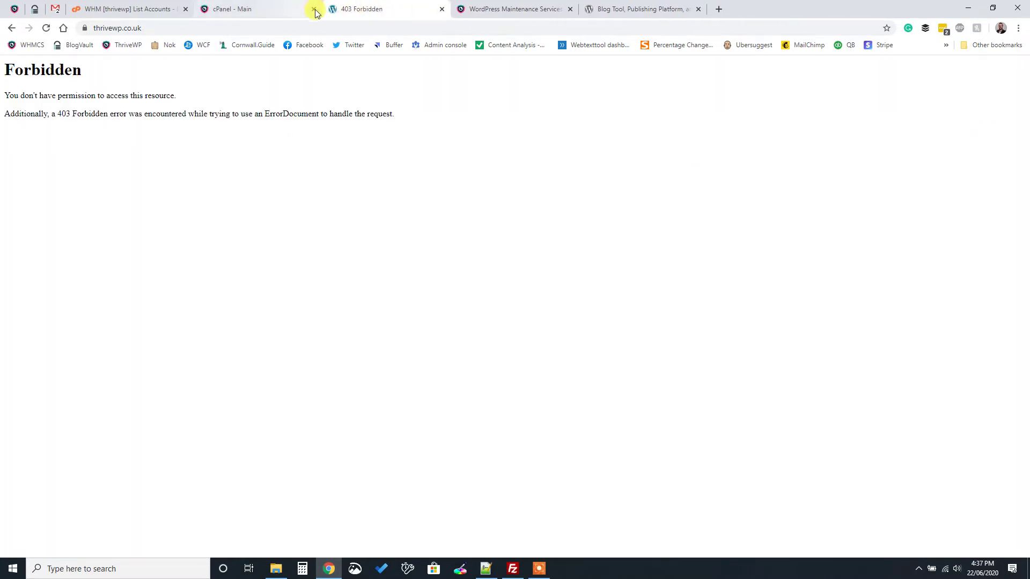
{"action": "left_click", "coordinate": [262, 6]}
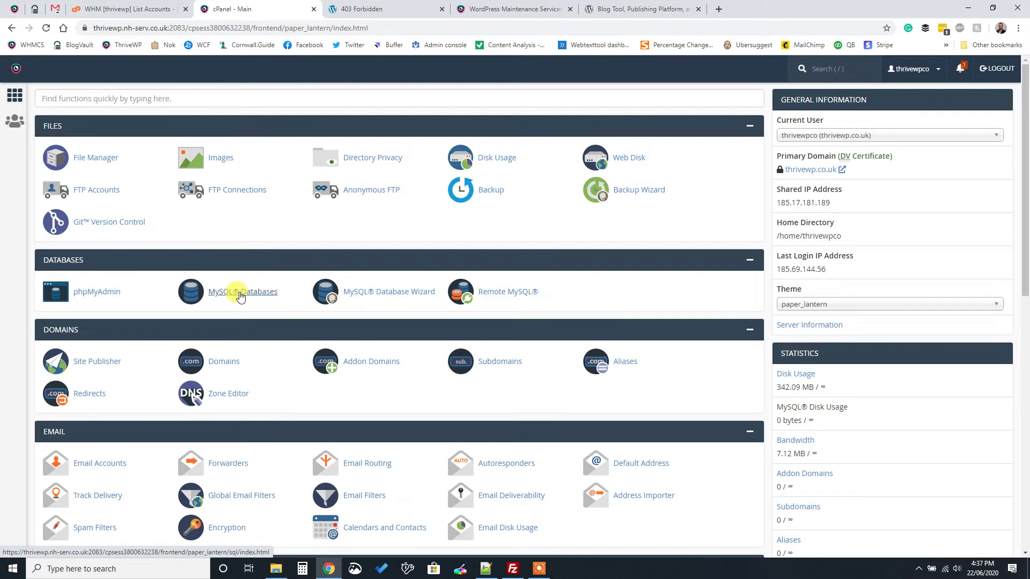
{"action": "left_click", "coordinate": [240, 297]}
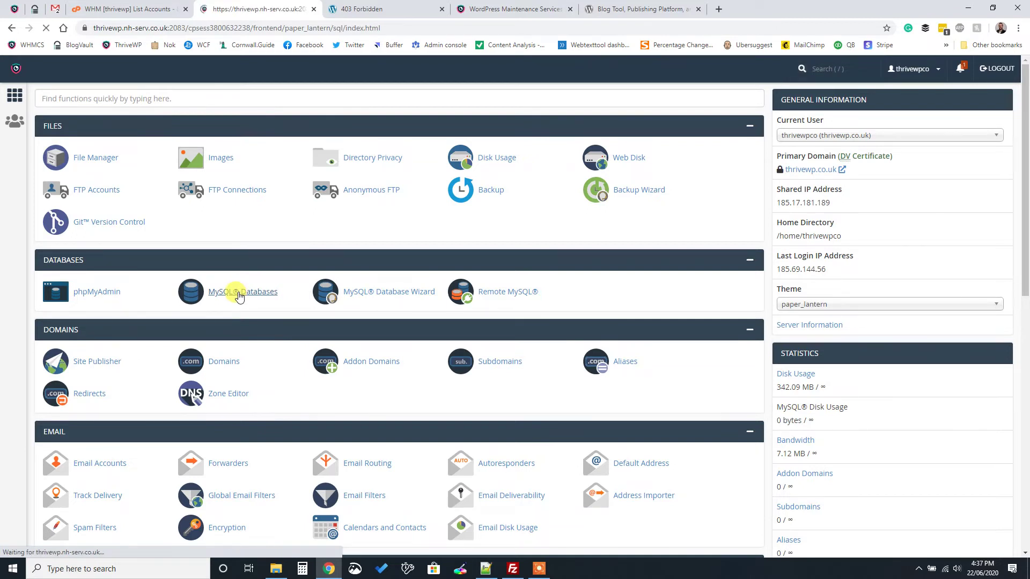
{"action": "scroll", "coordinate": [237, 295], "scroll_direction": "down", "scroll_amount": 1}
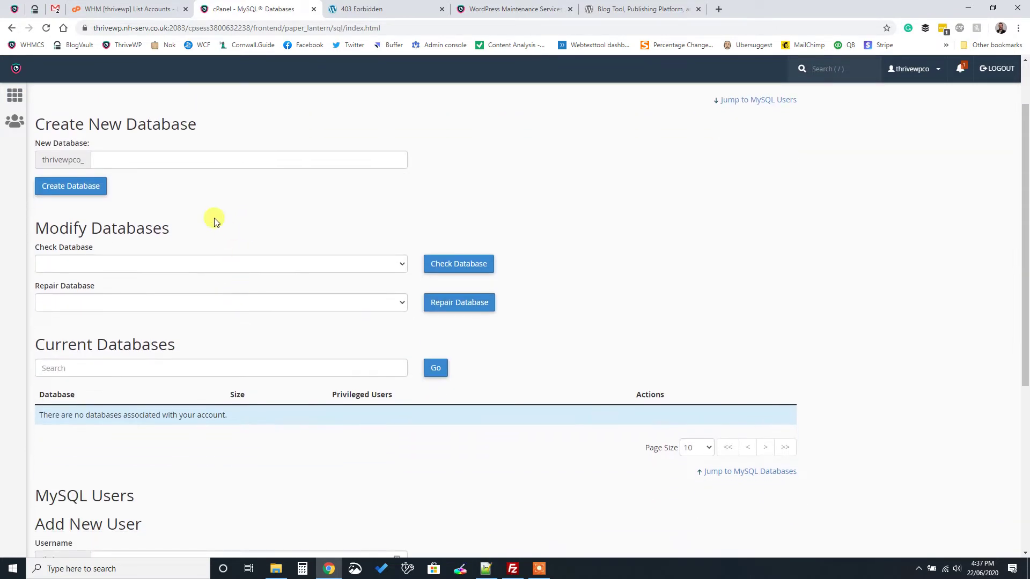
{"action": "left_click", "coordinate": [176, 160]}
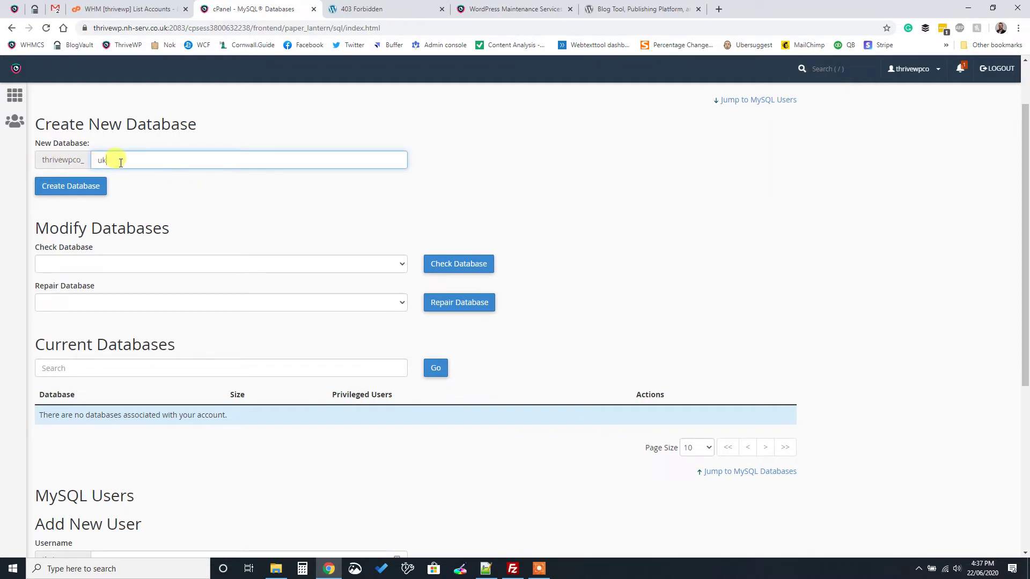
{"action": "left_click", "coordinate": [67, 186]}
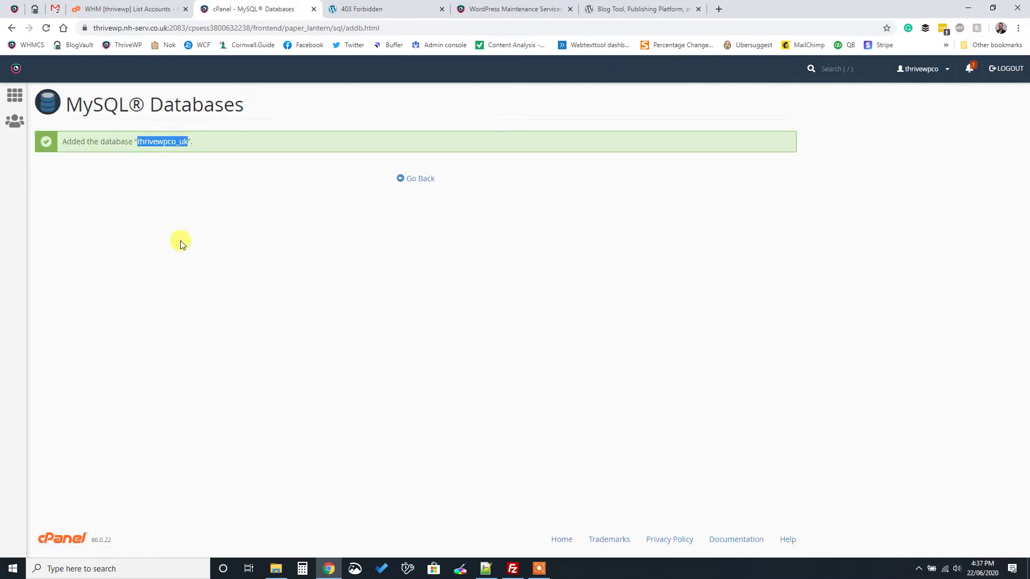
Copy the database name thrivewpco_uk and return to the cPanel home page
{"action": "right_click", "coordinate": [178, 139]}
{"action": "left_click", "coordinate": [223, 146]}
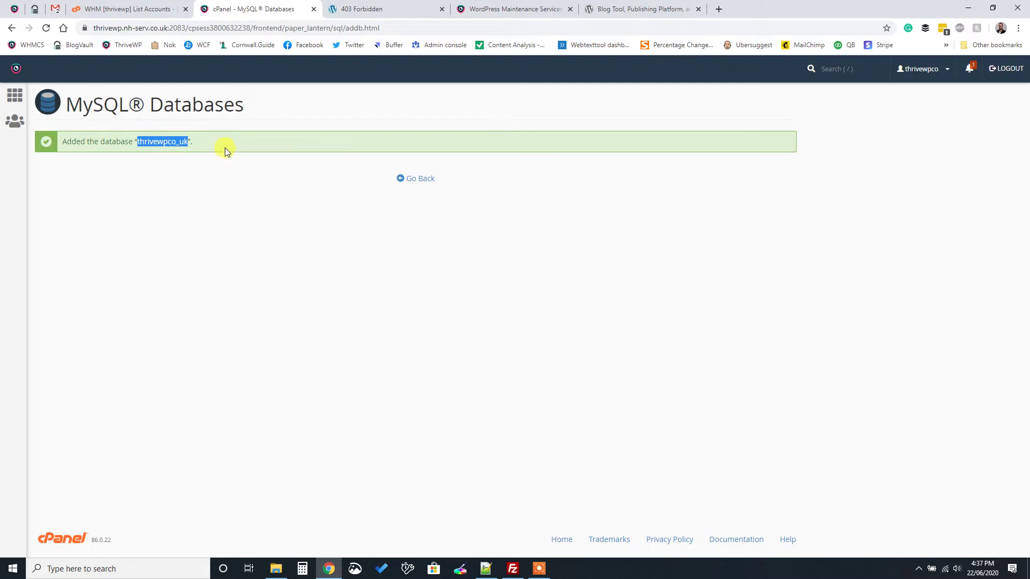
{"action": "left_click", "coordinate": [417, 178]}
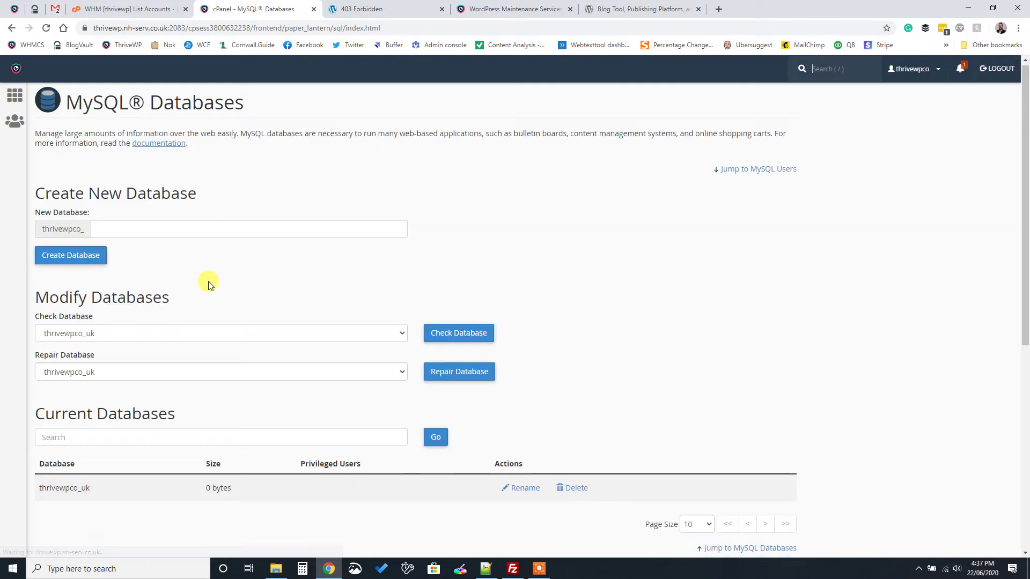
{"action": "scroll", "coordinate": [31, 355], "scroll_direction": "down", "scroll_amount": 3}
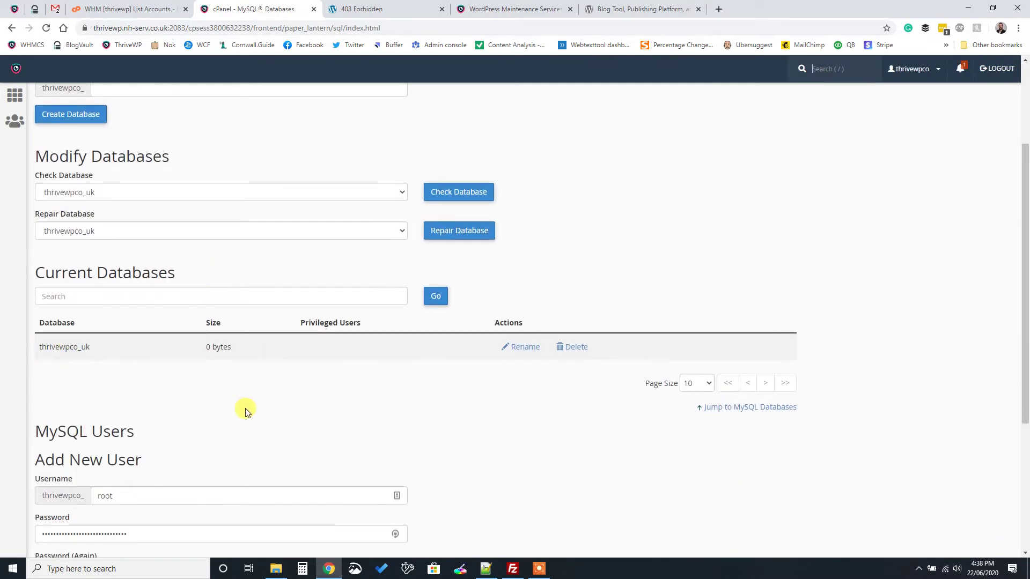
{"action": "scroll", "coordinate": [287, 376], "scroll_direction": "up", "scroll_amount": 3}
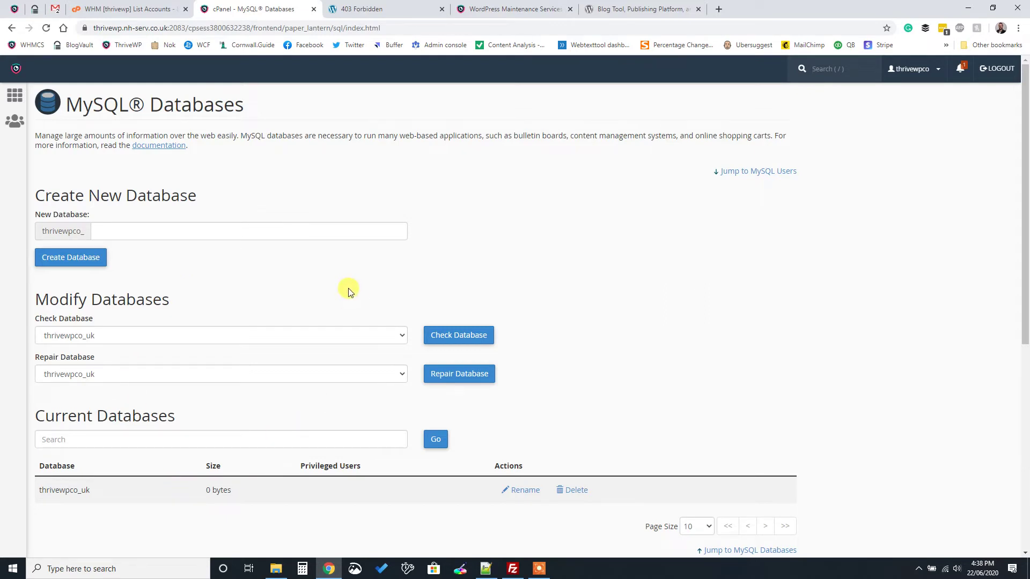
{"action": "left_click", "coordinate": [24, 102]}
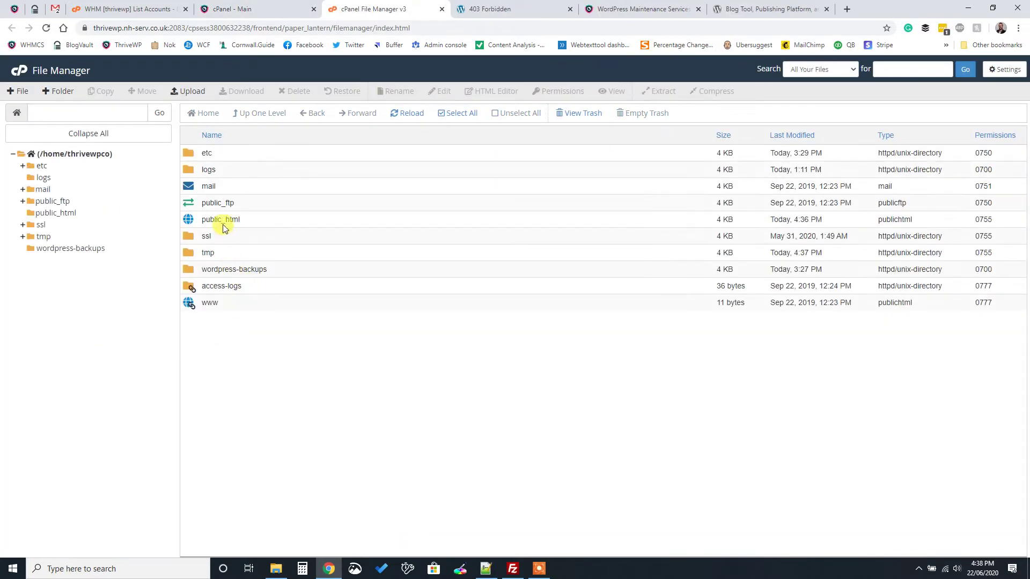
Select the wordpress-5.4.2 zip for upload into public_html, then close the File Manager
{"action": "double_click", "coordinate": [189, 218]}
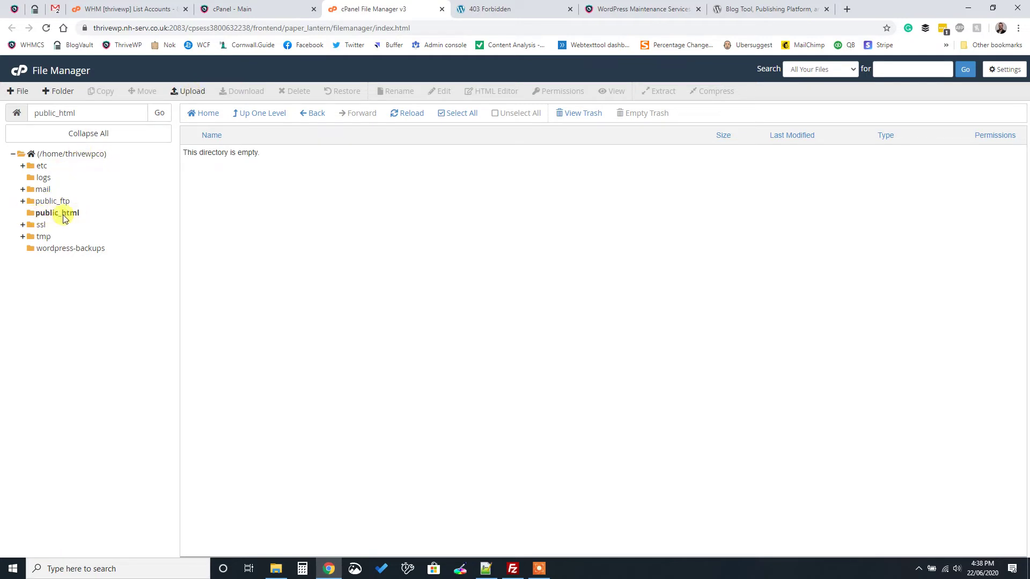
{"action": "left_click", "coordinate": [189, 94]}
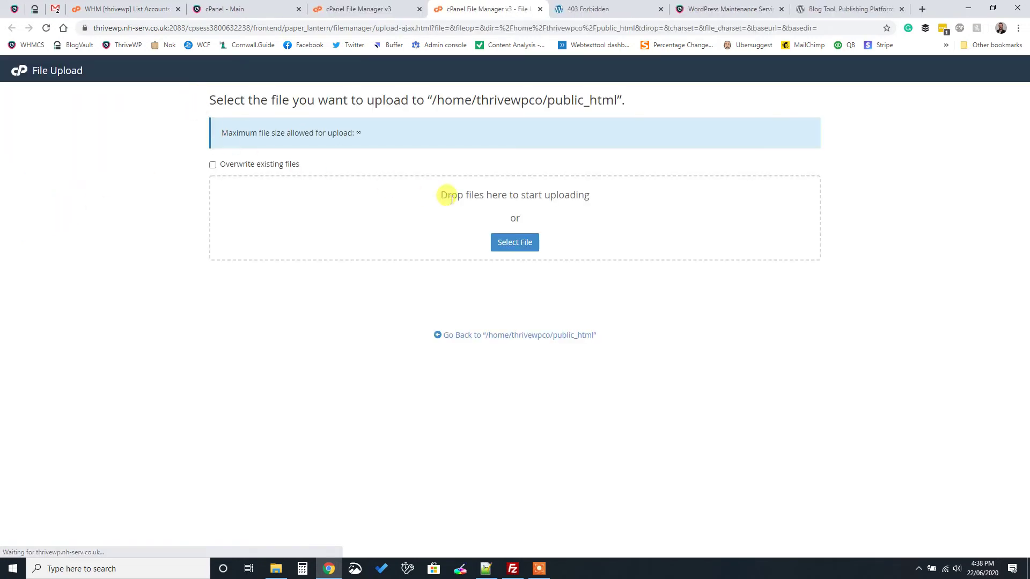
{"action": "left_click", "coordinate": [514, 243]}
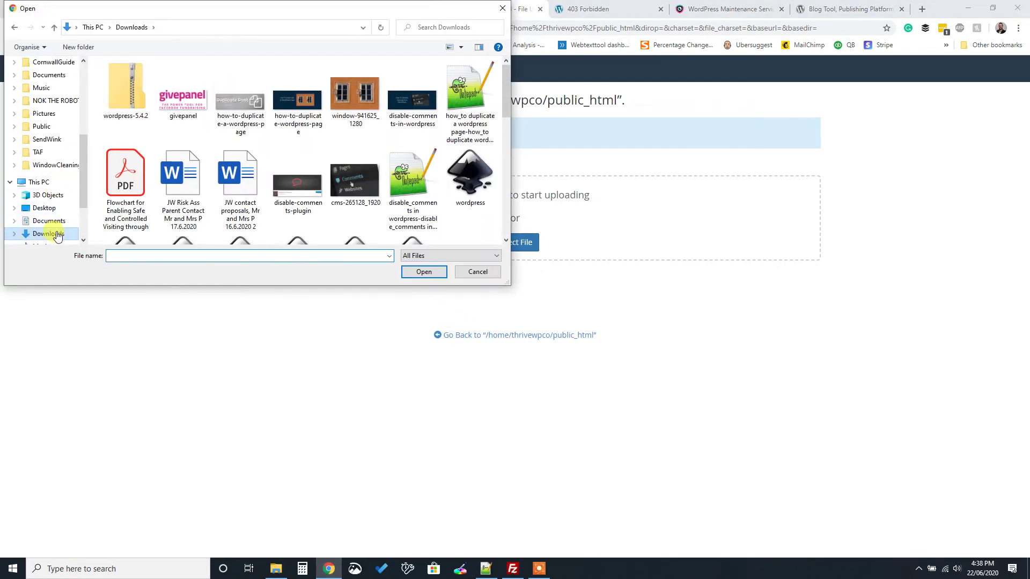
{"action": "left_click", "coordinate": [132, 105]}
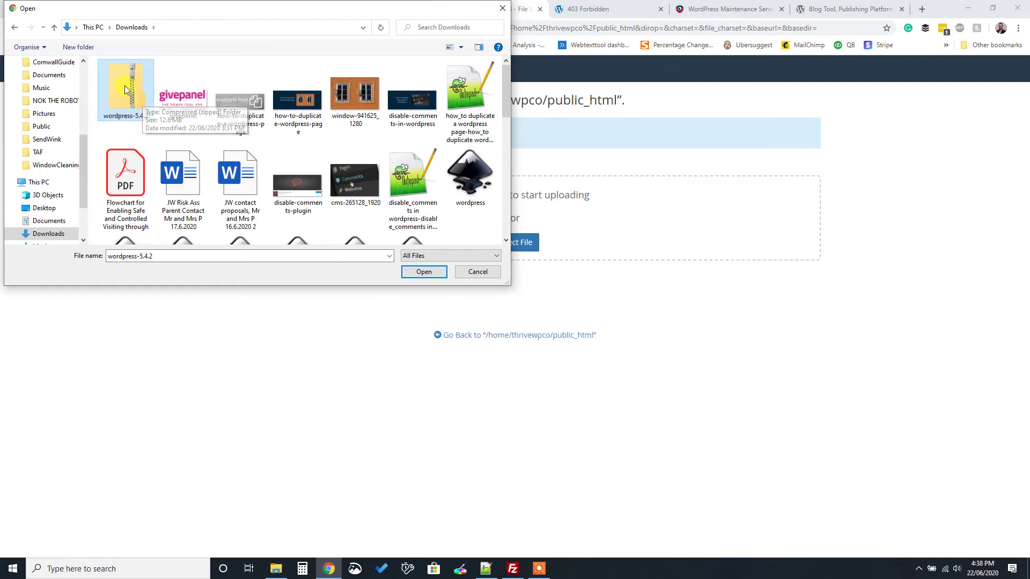
{"action": "left_click", "coordinate": [424, 272]}
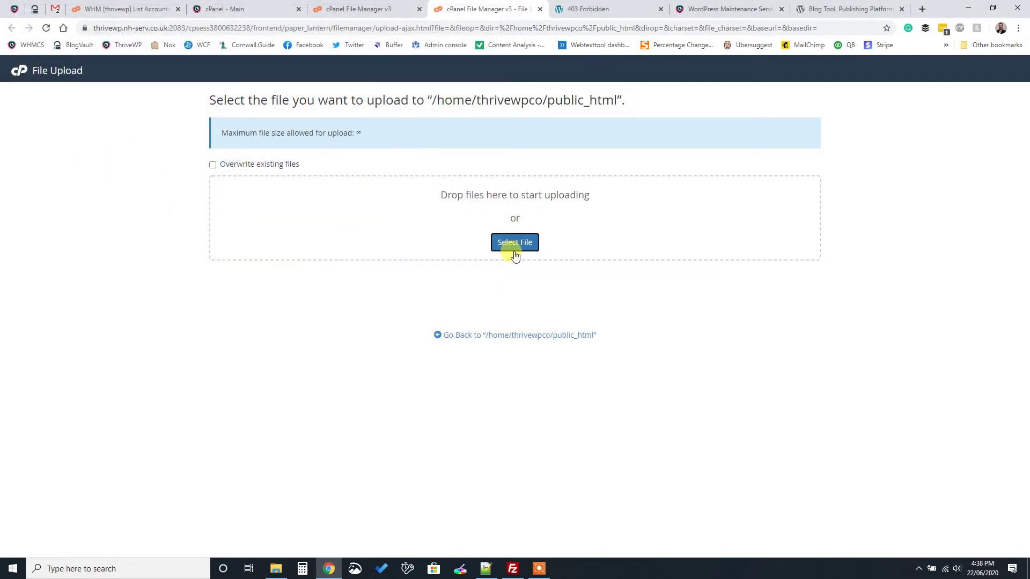
{"action": "left_click", "coordinate": [519, 336]}
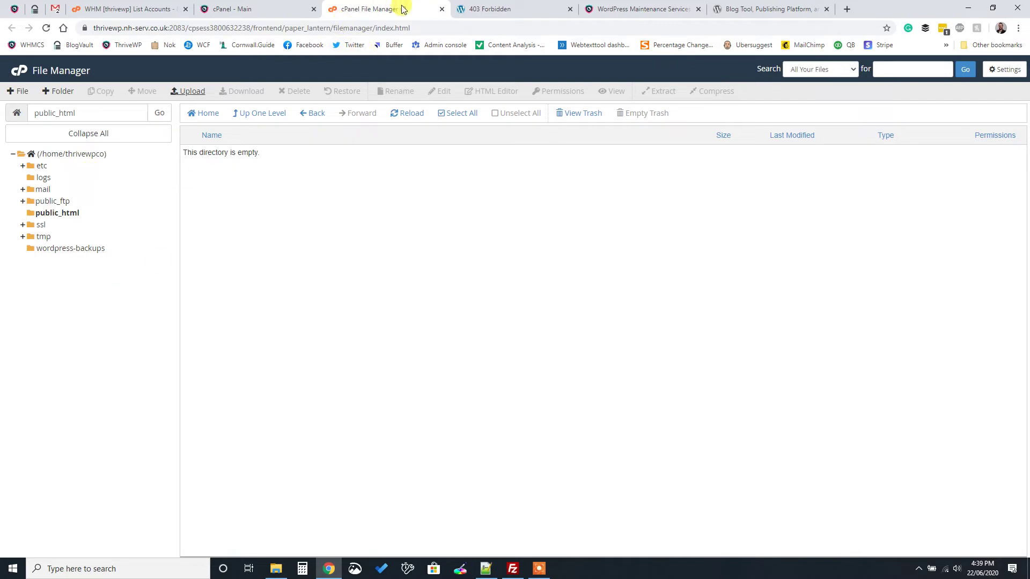
{"action": "left_click", "coordinate": [441, 9]}
Switch to the cPanel - Main tab, then bring FileZilla to the front from the taskbar
{"action": "left_click", "coordinate": [301, 9]}
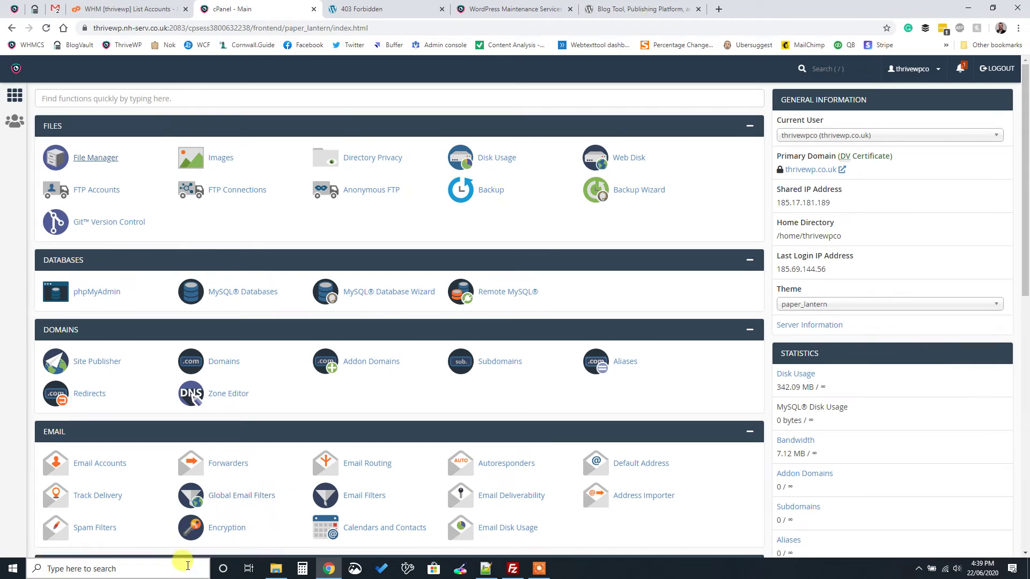
{"action": "left_click", "coordinate": [188, 568]}
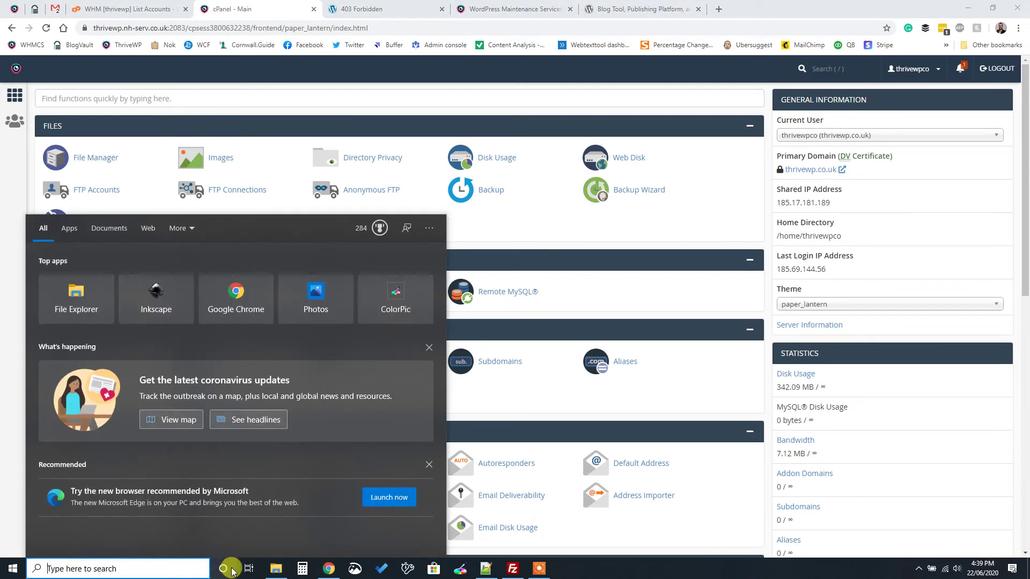
{"action": "left_click", "coordinate": [639, 571]}
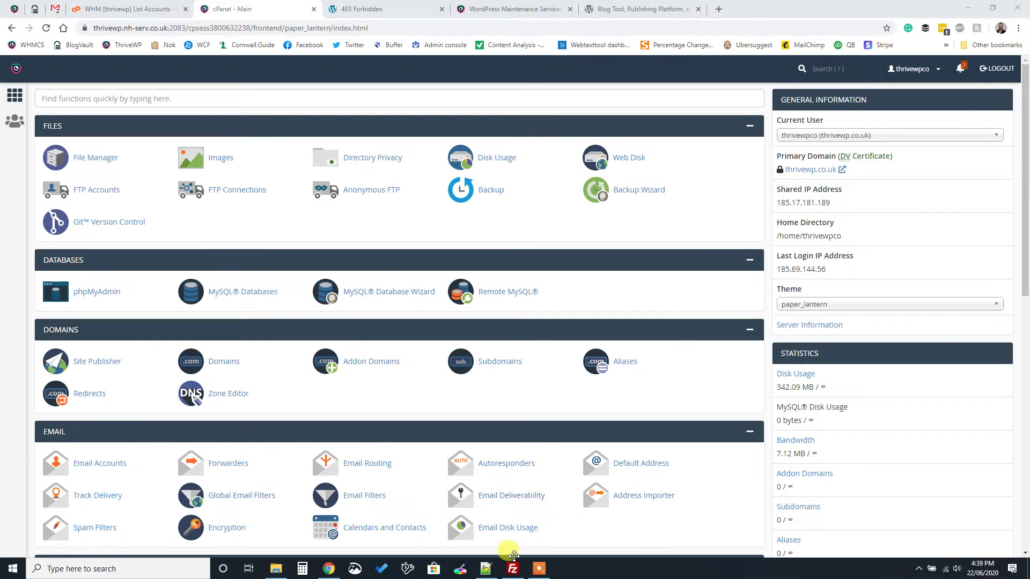
{"action": "mouse_move", "coordinate": [513, 570]}
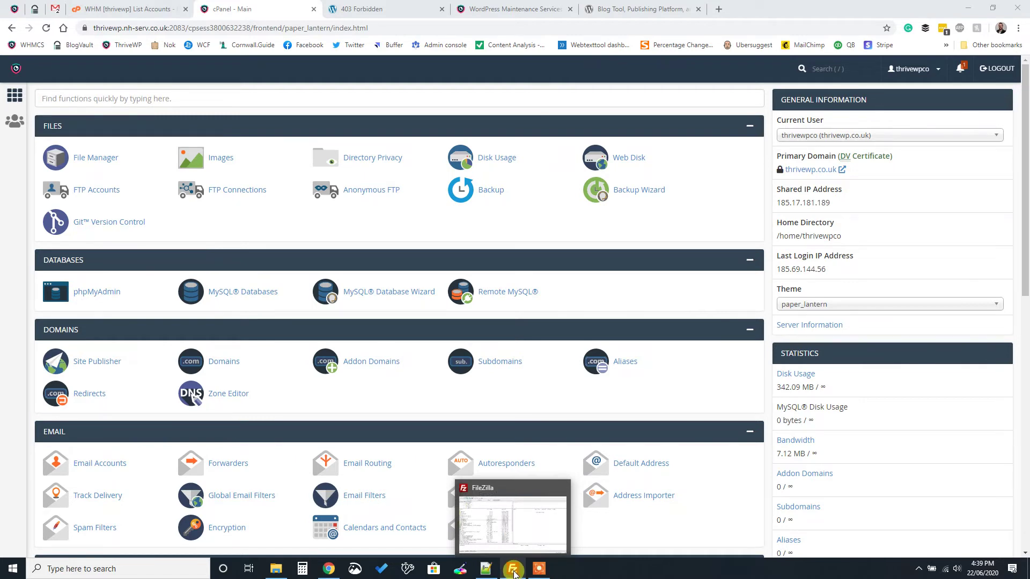
{"action": "left_click", "coordinate": [514, 573]}
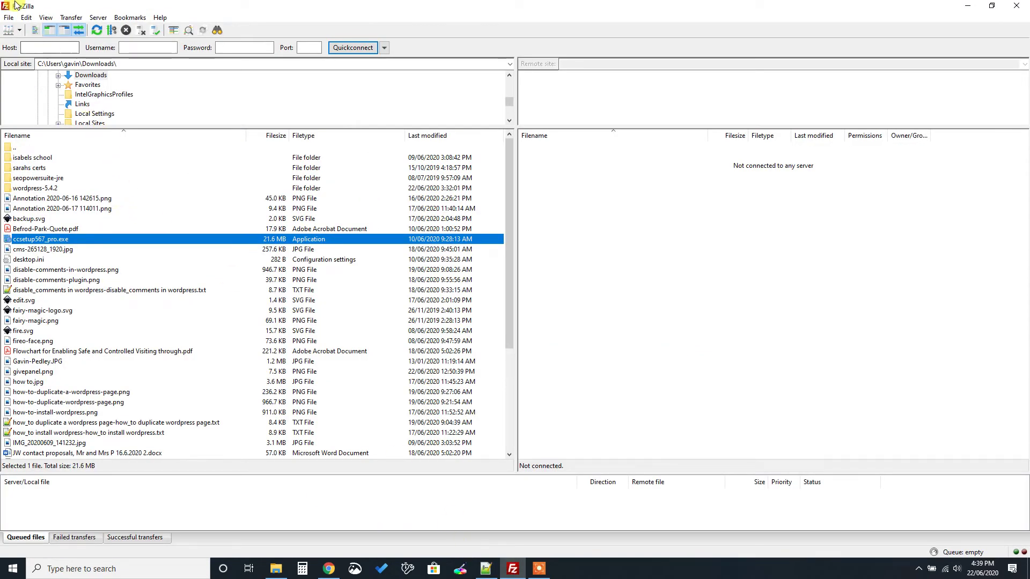
Open New site 2 in Site Manager and clear its old FTP user name
{"action": "left_click", "coordinate": [8, 31]}
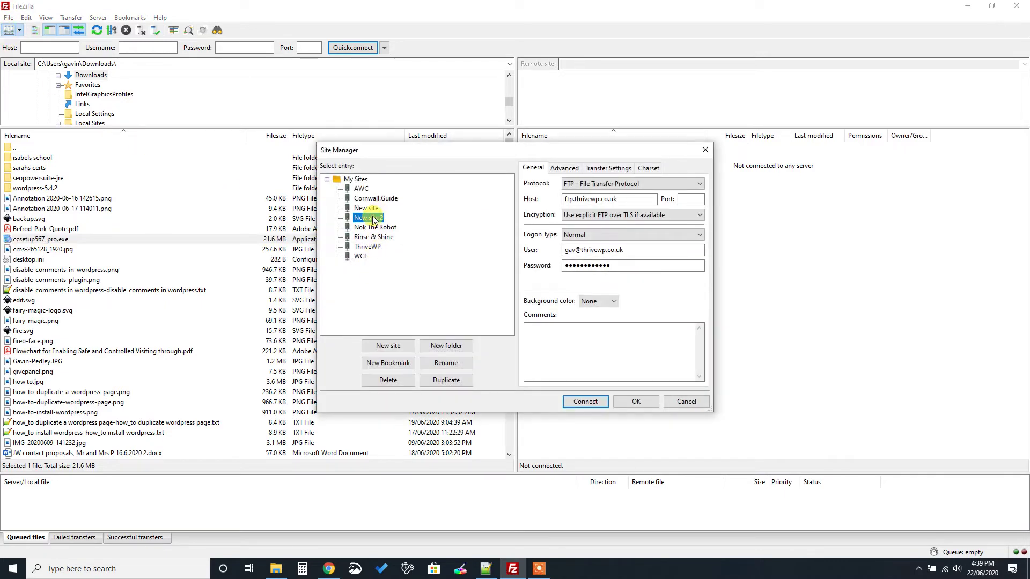
{"action": "left_click", "coordinate": [366, 209]}
{"action": "left_click", "coordinate": [367, 218]}
{"action": "left_click", "coordinate": [577, 199]}
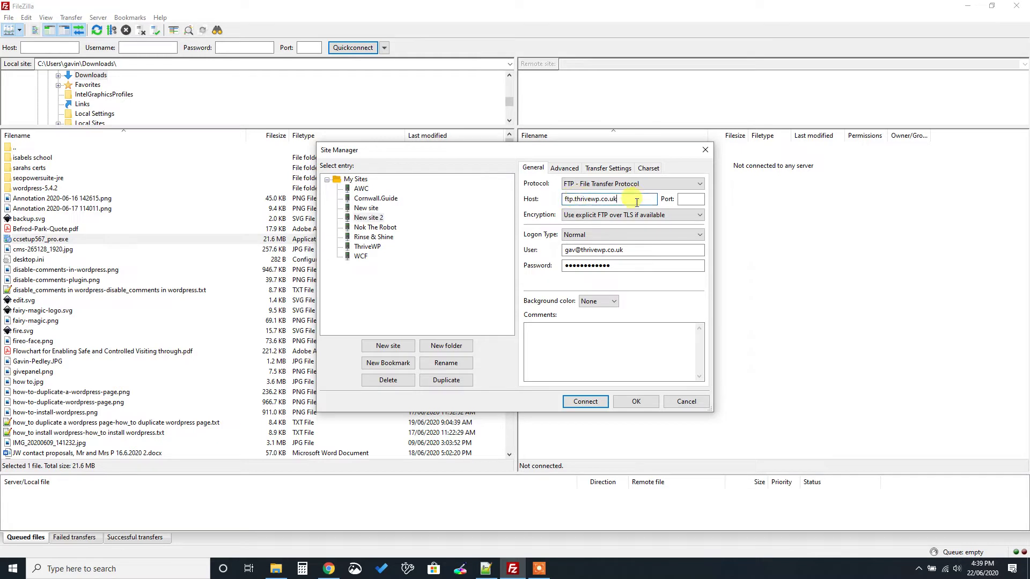
{"action": "double_click", "coordinate": [598, 250]}
{"action": "key", "text": "BackSpace"}
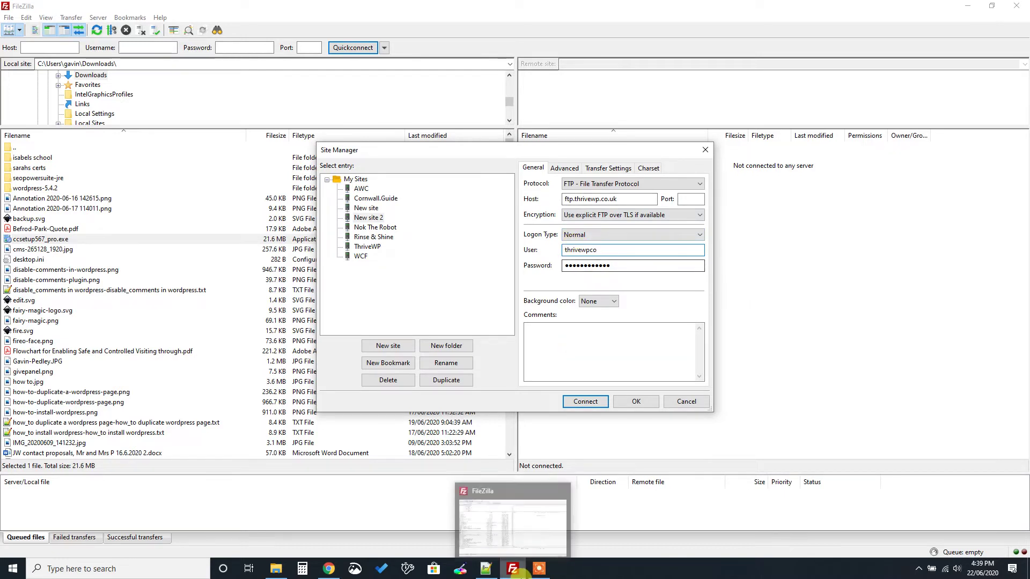
Paste the new password from Notepad++ into the Password field and save New site 2
{"action": "left_click", "coordinate": [486, 568]}
{"action": "left_click_drag", "start_coordinate": [86, 55], "coordinate": [28, 56]}
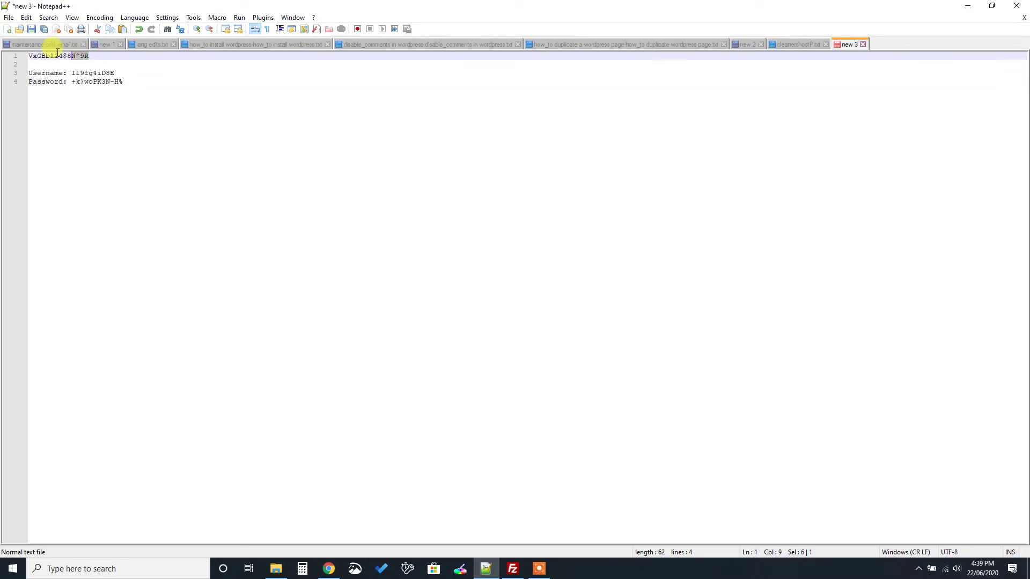
{"action": "left_click", "coordinate": [473, 572]}
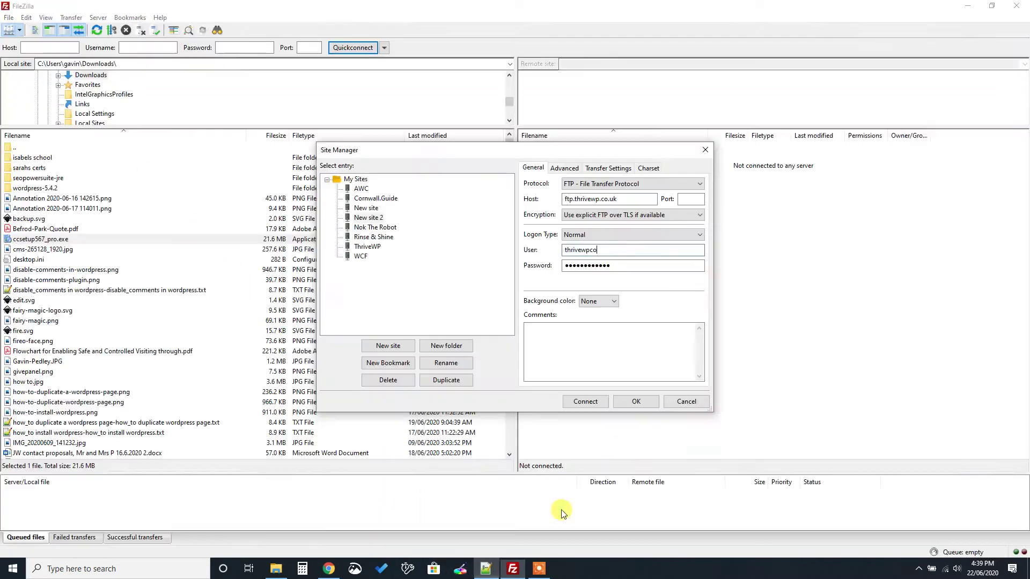
{"action": "left_click", "coordinate": [622, 266]}
{"action": "key", "text": "ctrl+v"}
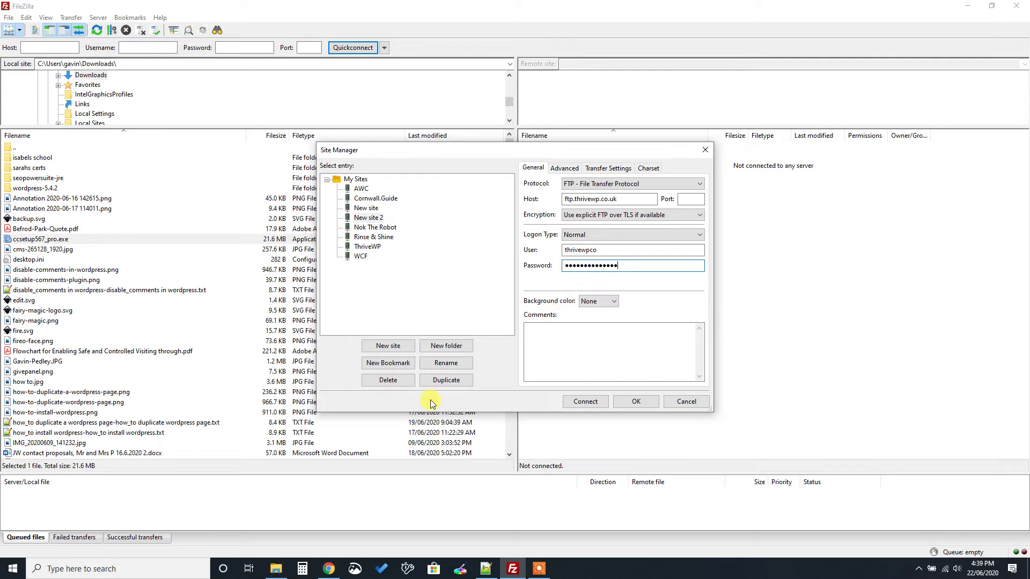
{"action": "left_click", "coordinate": [329, 569]}
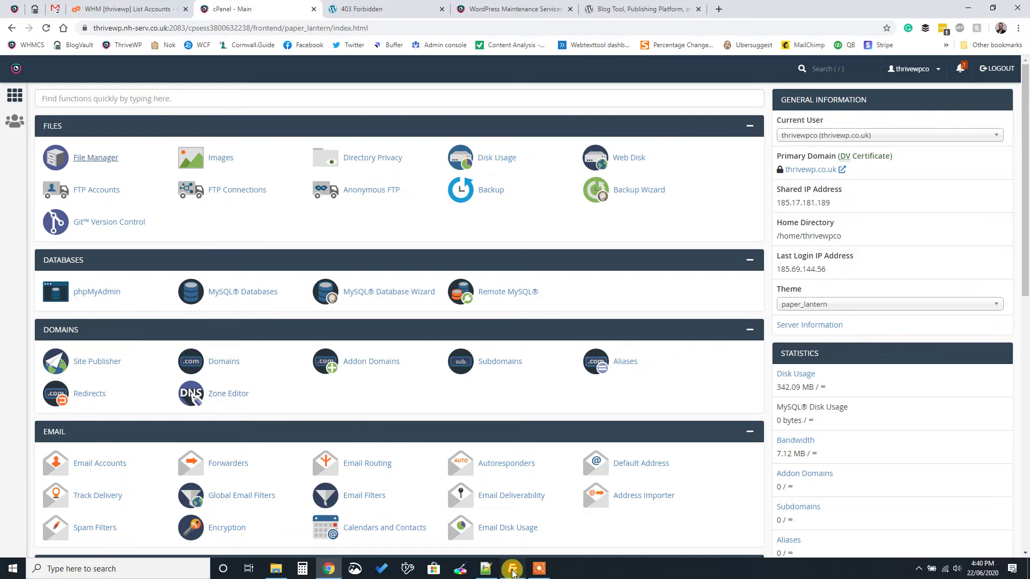
{"action": "left_click", "coordinate": [512, 567]}
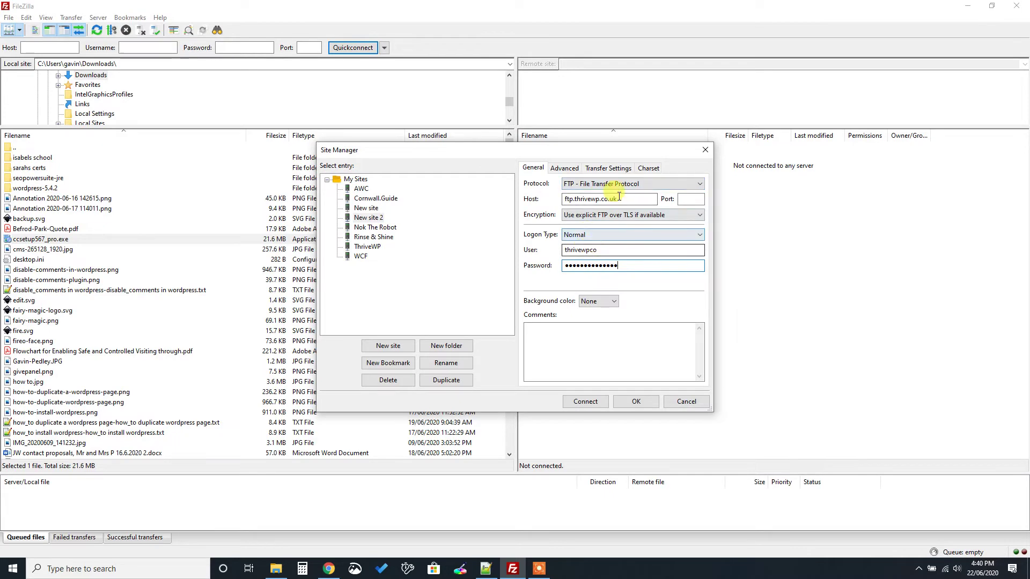
{"action": "left_click", "coordinate": [634, 401]}
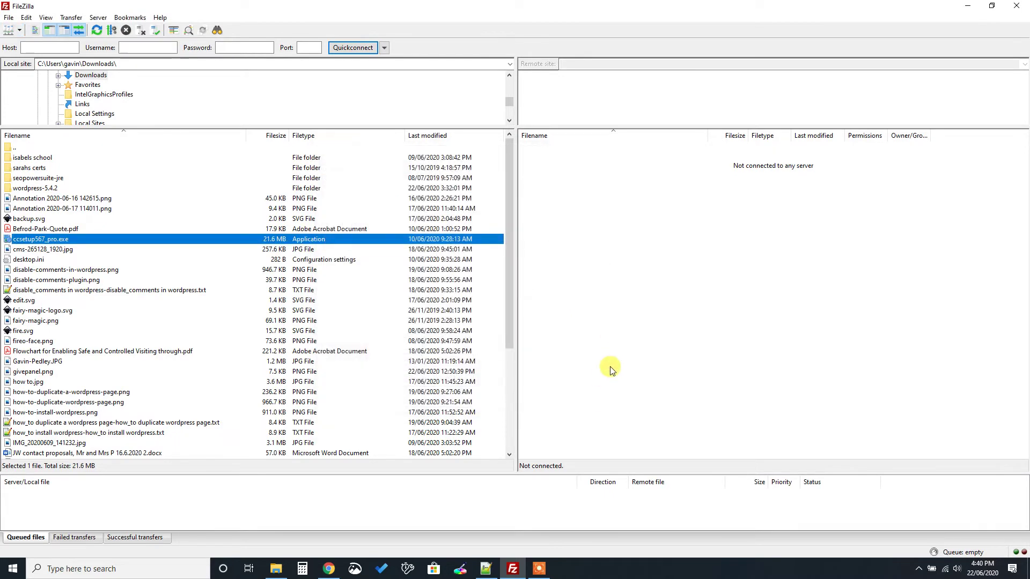
Connect to New site 2 and open the empty remote public_html folder
{"action": "left_click", "coordinate": [19, 30]}
{"action": "left_click", "coordinate": [45, 80]}
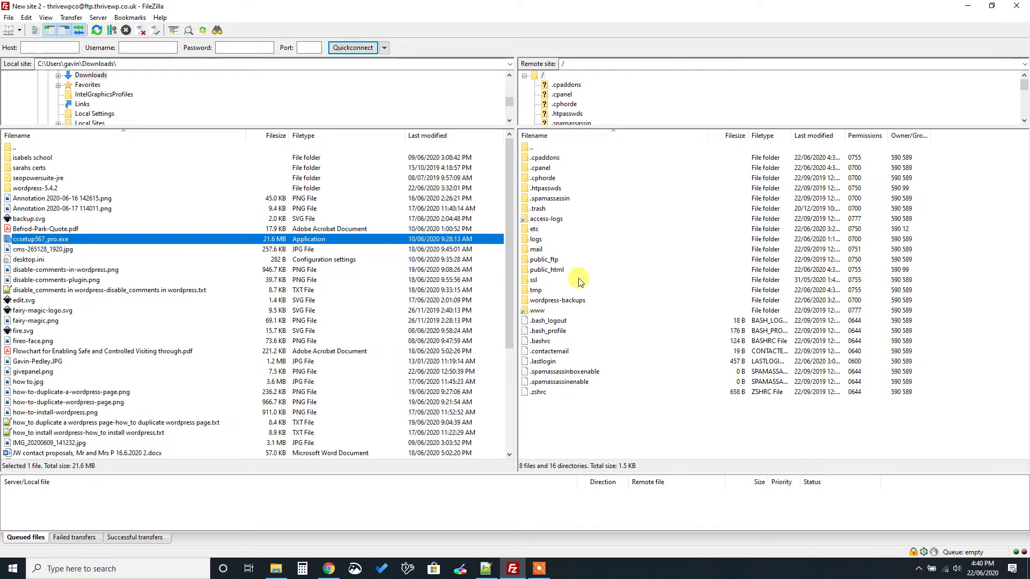
{"action": "double_click", "coordinate": [550, 271]}
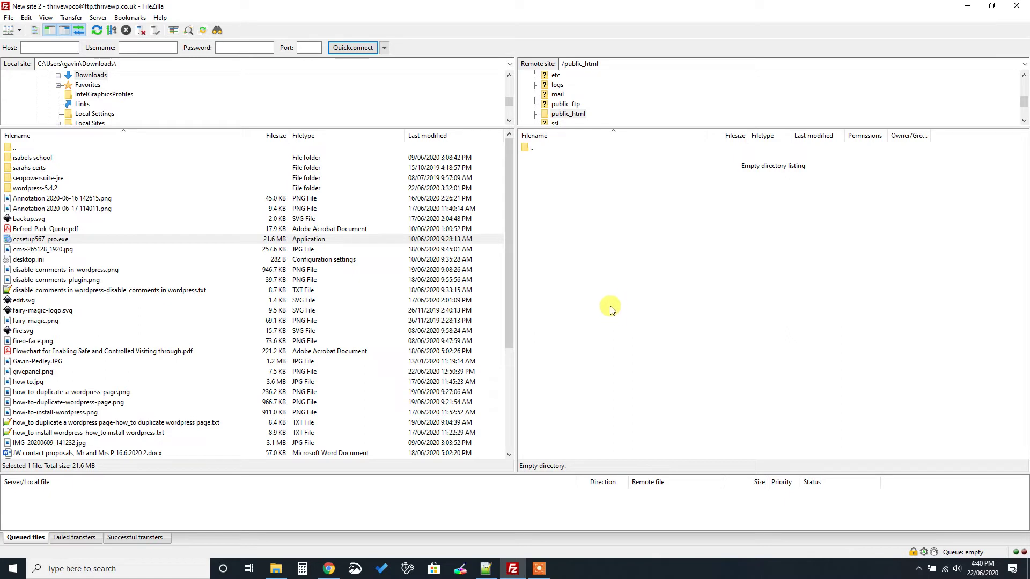
Open the local wordpress-5.4.2\wordpress folder and select everything from wp-admin to xmlrpc.php
{"action": "left_click", "coordinate": [18, 190]}
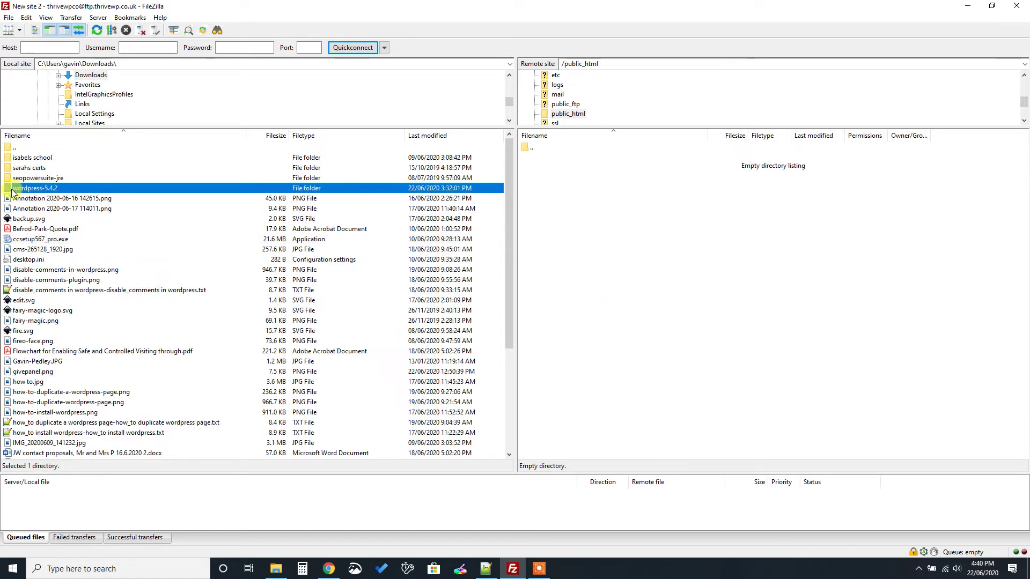
{"action": "double_click", "coordinate": [13, 189]}
{"action": "double_click", "coordinate": [24, 158]}
{"action": "left_click", "coordinate": [30, 159]}
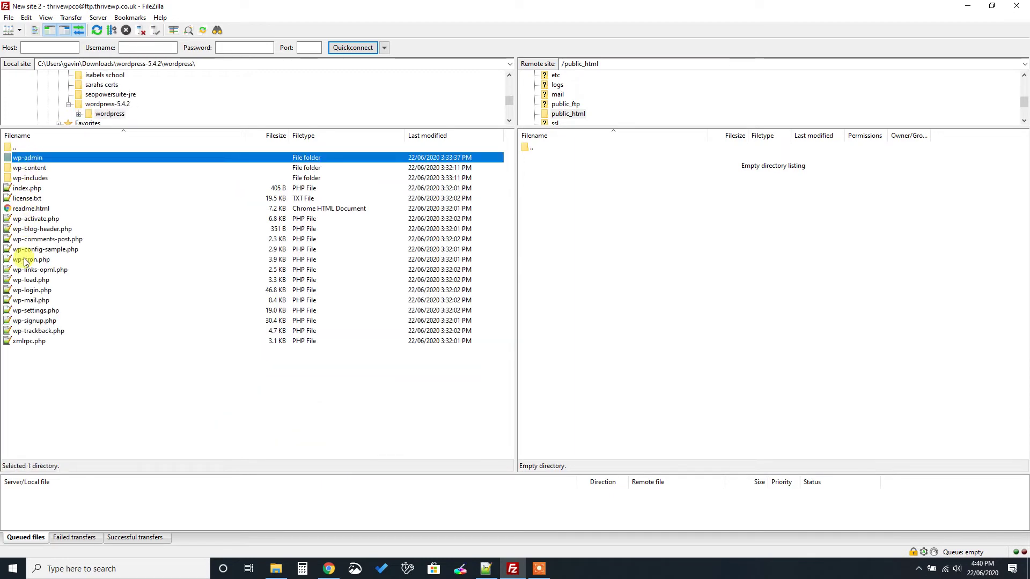
{"action": "left_click", "coordinate": [22, 342], "text": "shift"}
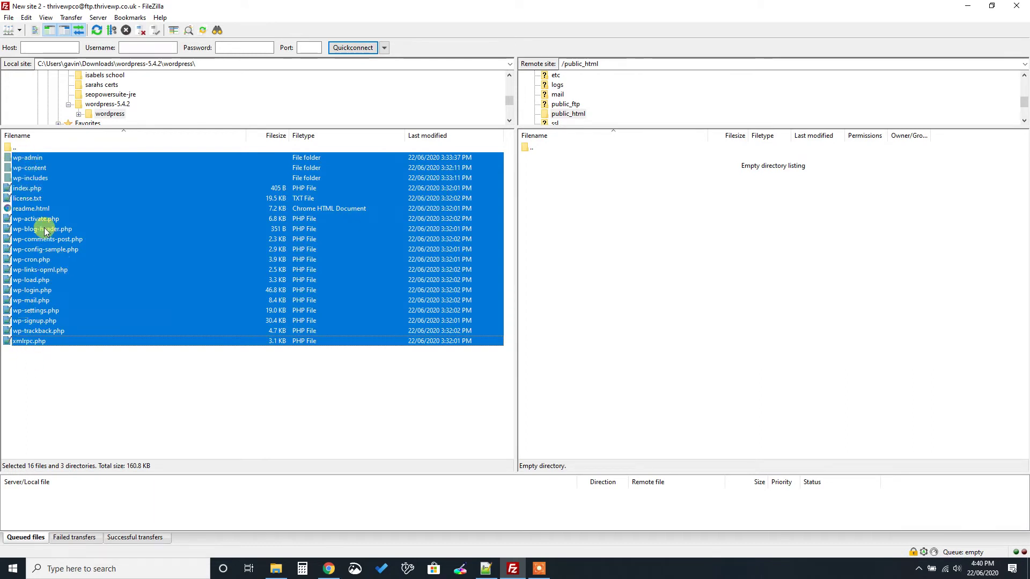
Drag the WordPress files into remote public_html, always overwriting existing files
{"action": "left_click_drag", "start_coordinate": [107, 221], "coordinate": [617, 271]}
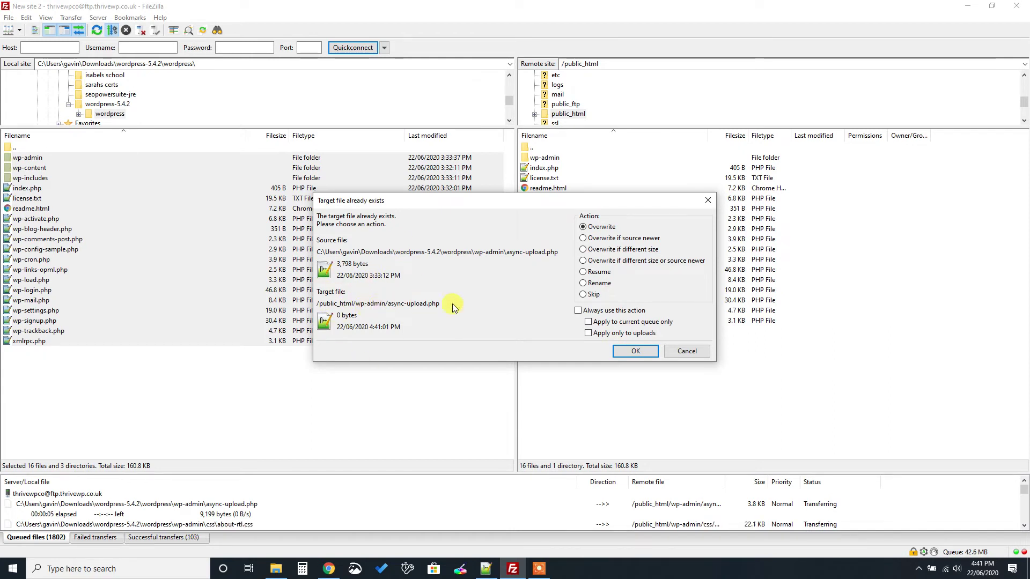
{"action": "left_click", "coordinate": [587, 310]}
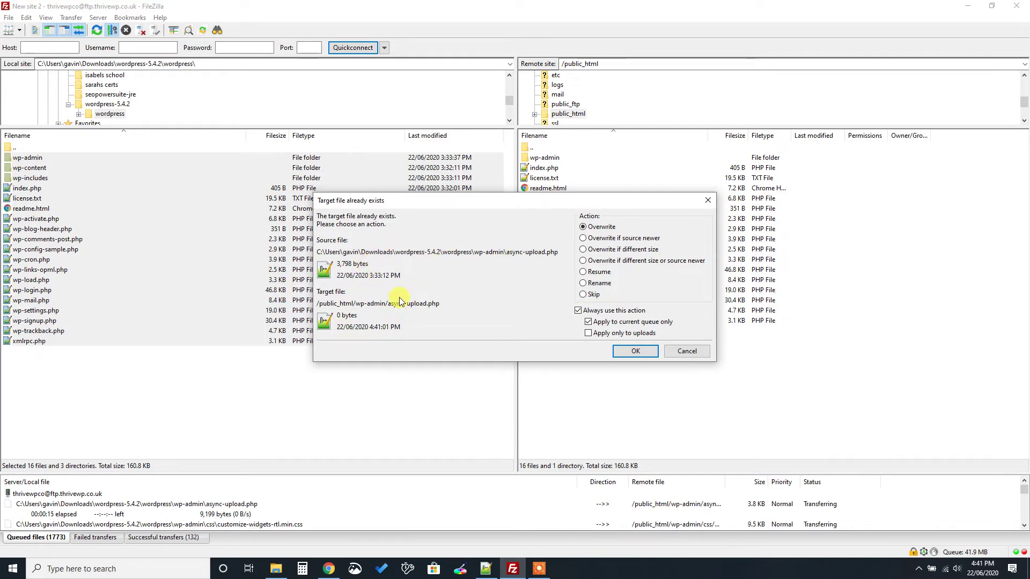
{"action": "left_click", "coordinate": [635, 354]}
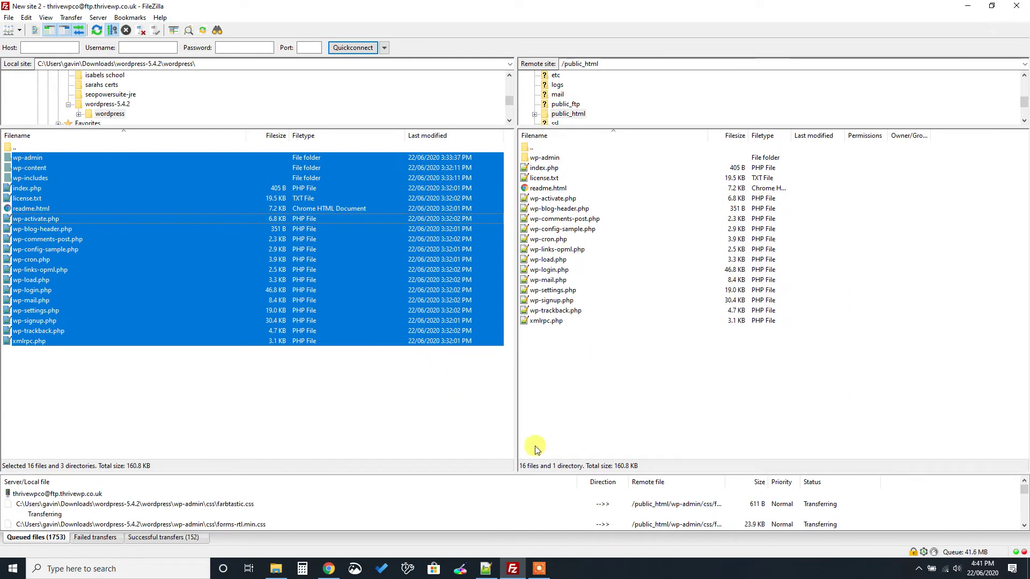
{"action": "mouse_move", "coordinate": [538, 568]}
{"action": "mouse_move", "coordinate": [555, 550]}
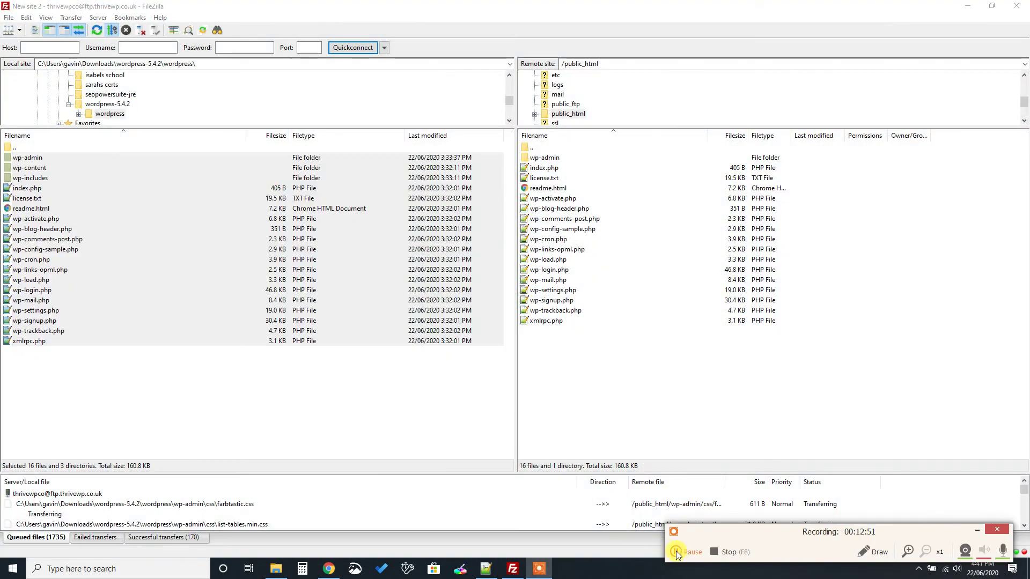
{"action": "left_click", "coordinate": [680, 552]}
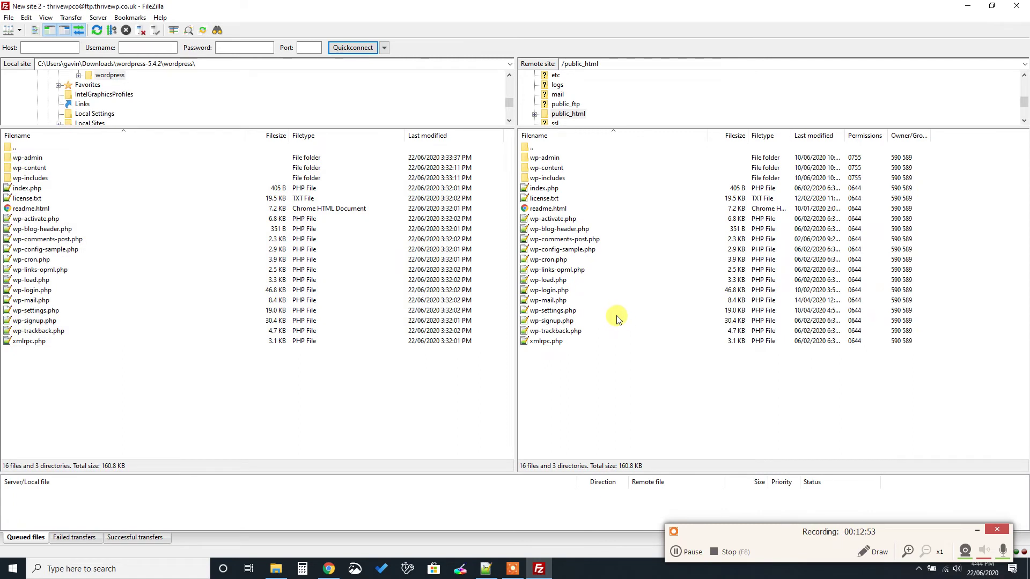
{"action": "left_click", "coordinate": [543, 159]}
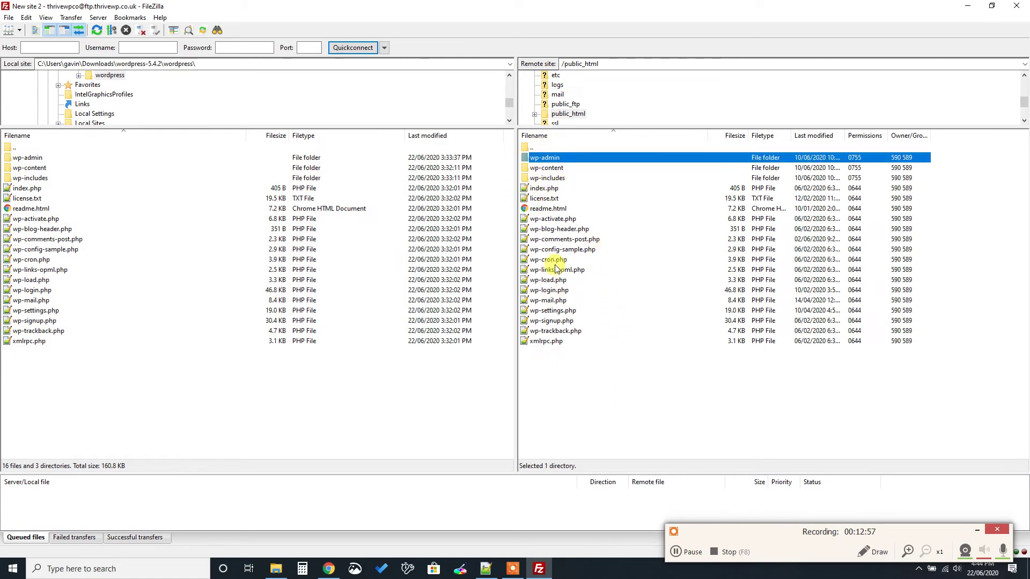
{"action": "mouse_move", "coordinate": [332, 574]}
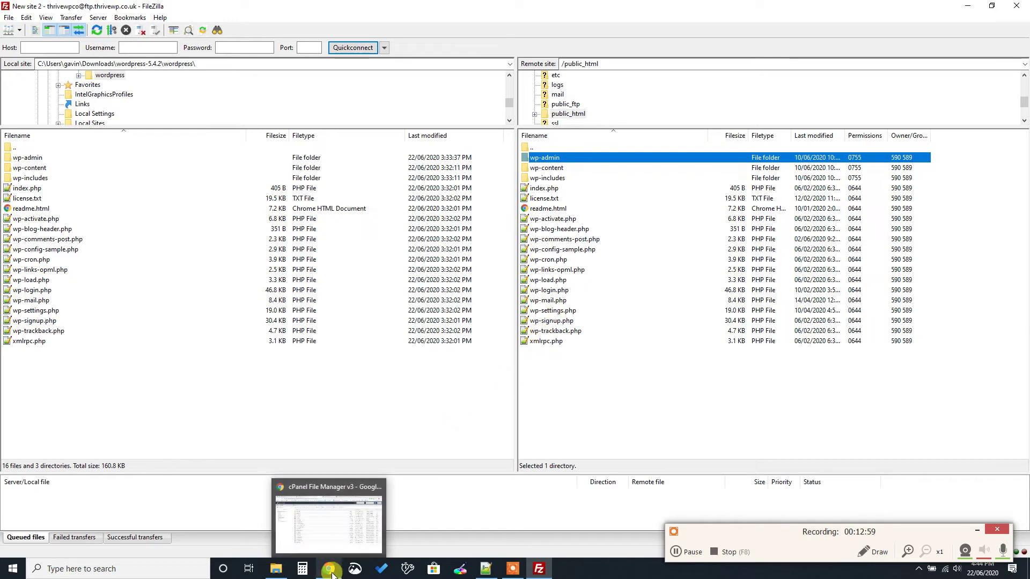
{"action": "left_click", "coordinate": [330, 569]}
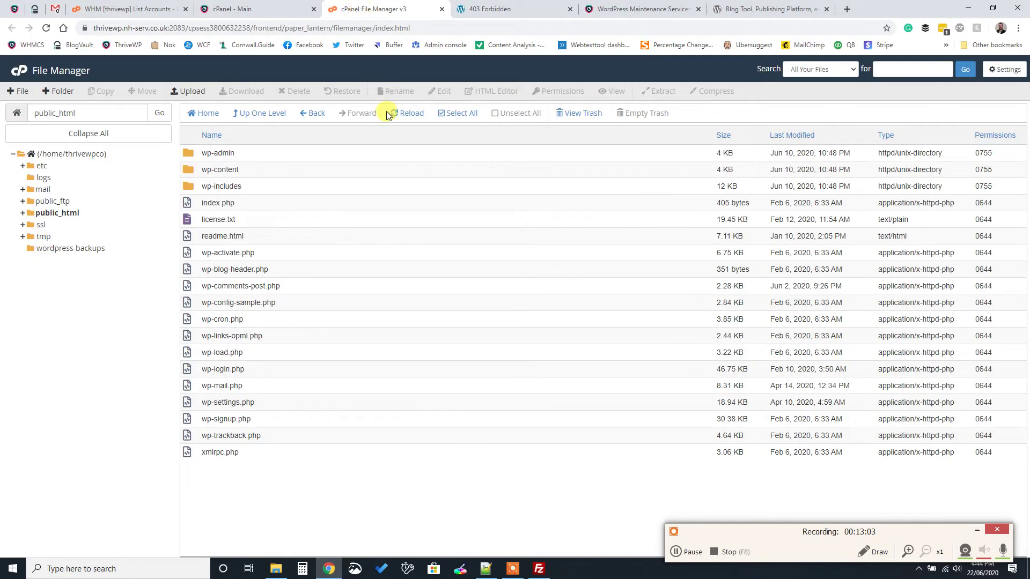
{"action": "left_click", "coordinate": [255, 13]}
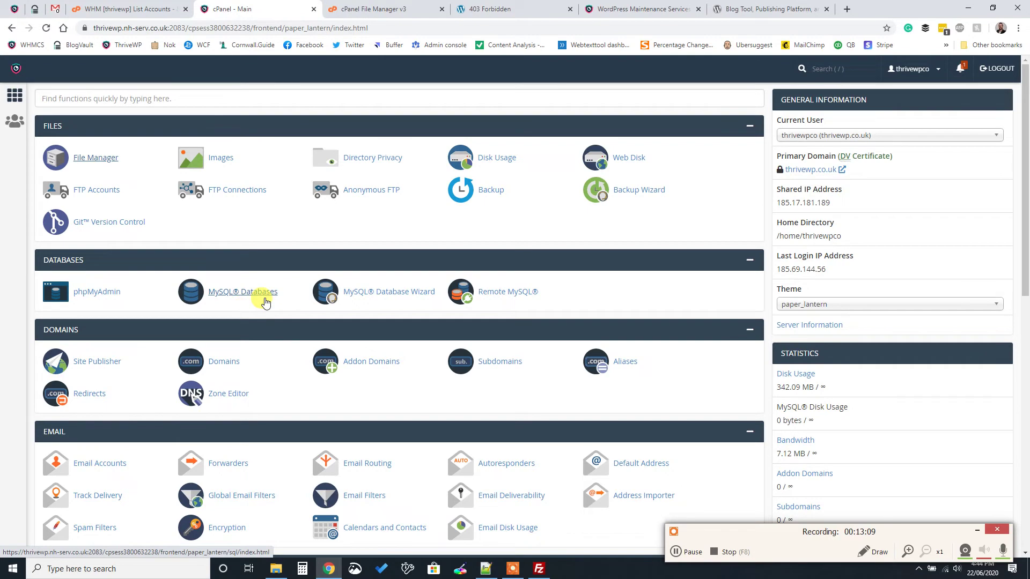
{"action": "left_click", "coordinate": [538, 569]}
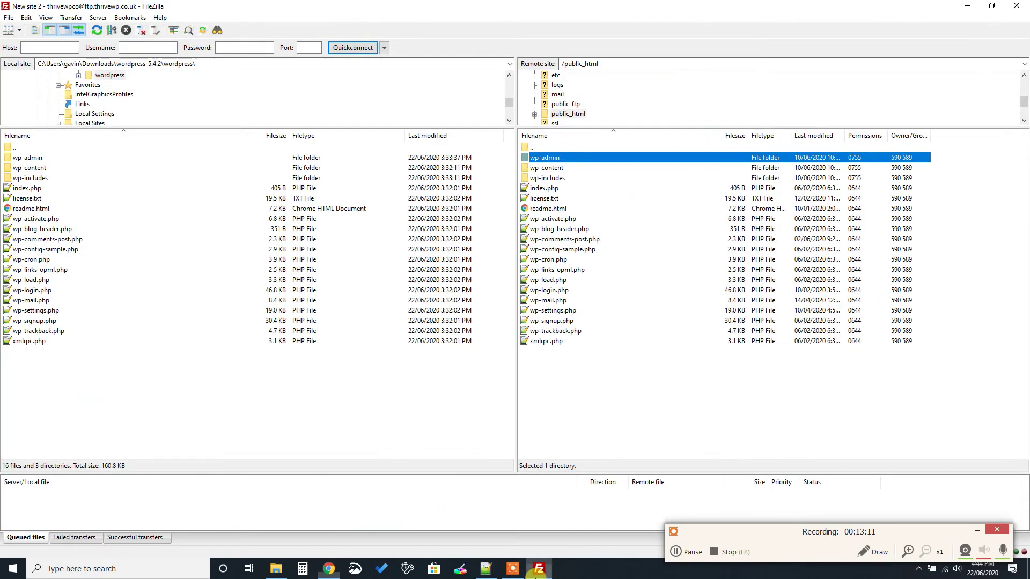
Reload thrivewp.co.uk in Chrome and start the WordPress installer with English (UK) as the language
{"action": "left_click", "coordinate": [329, 568]}
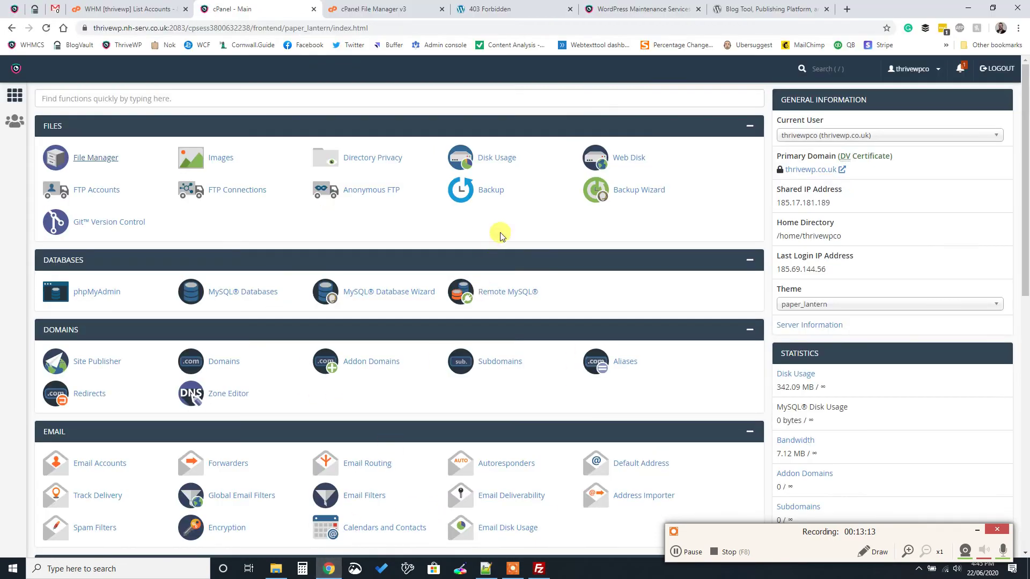
{"action": "left_click", "coordinate": [506, 10]}
{"action": "left_click", "coordinate": [174, 28]}
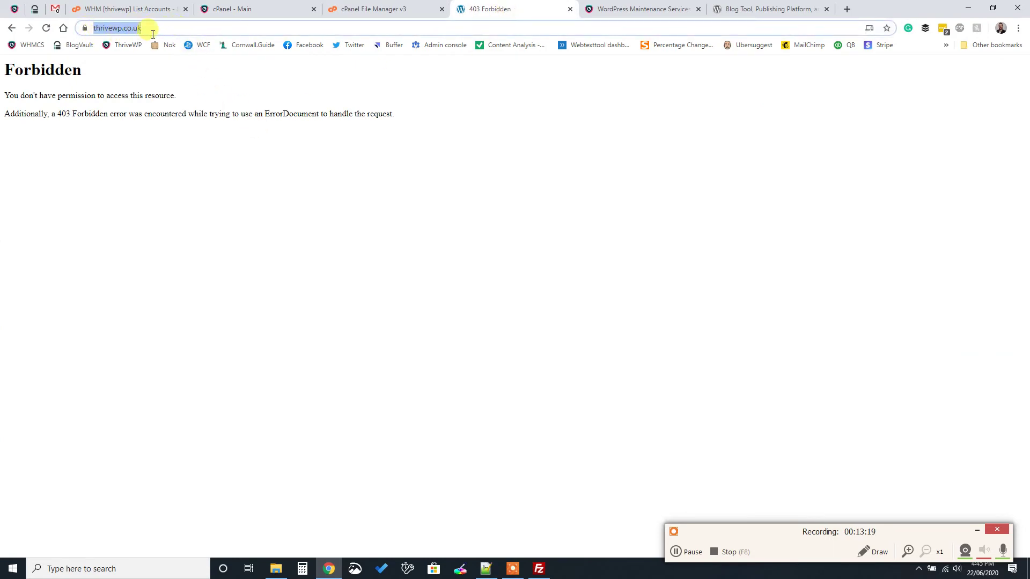
{"action": "key", "text": "Return"}
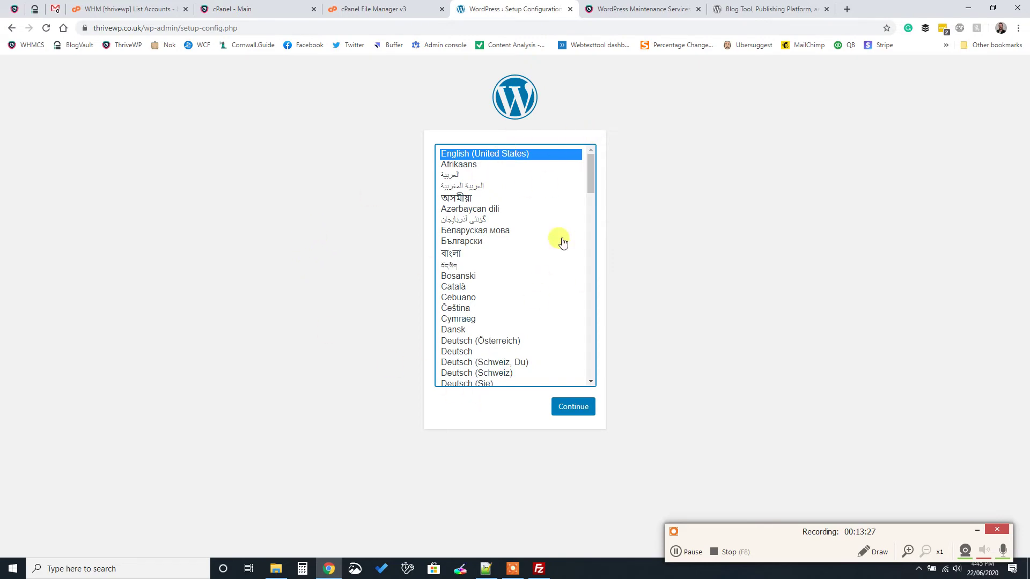
{"action": "left_click_drag", "start_coordinate": [592, 166], "coordinate": [581, 200]}
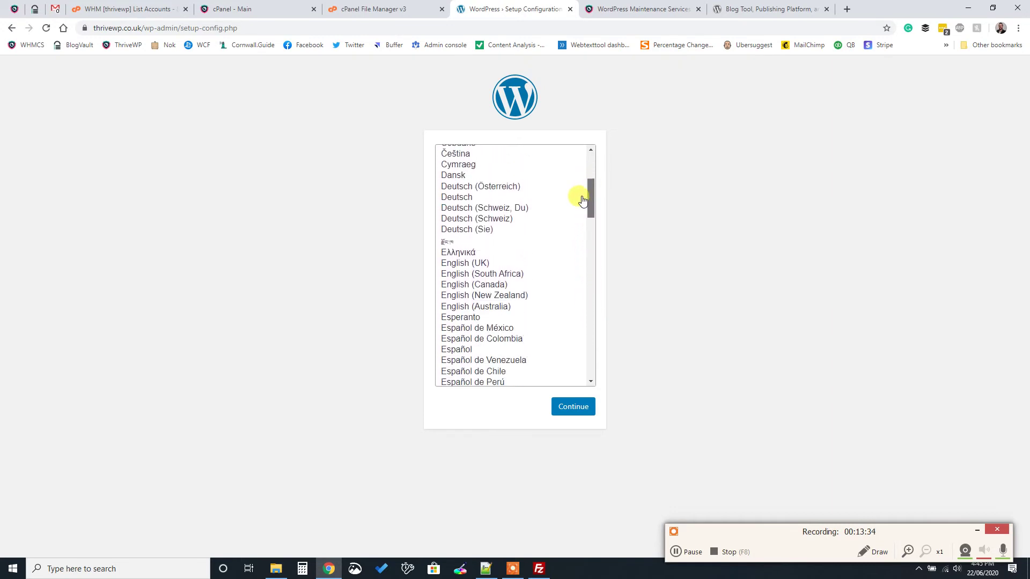
{"action": "left_click", "coordinate": [474, 264]}
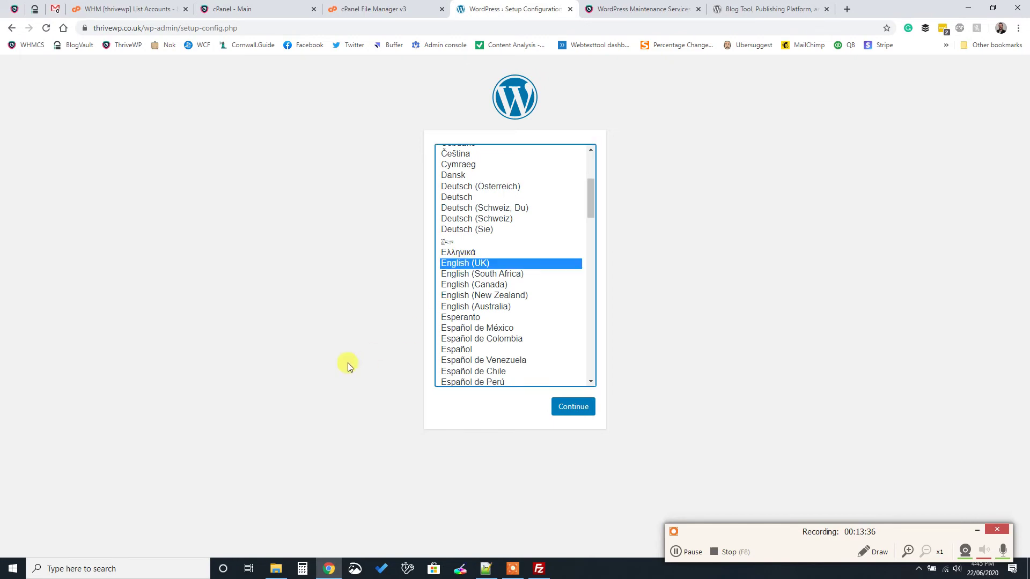
{"action": "left_click", "coordinate": [568, 414]}
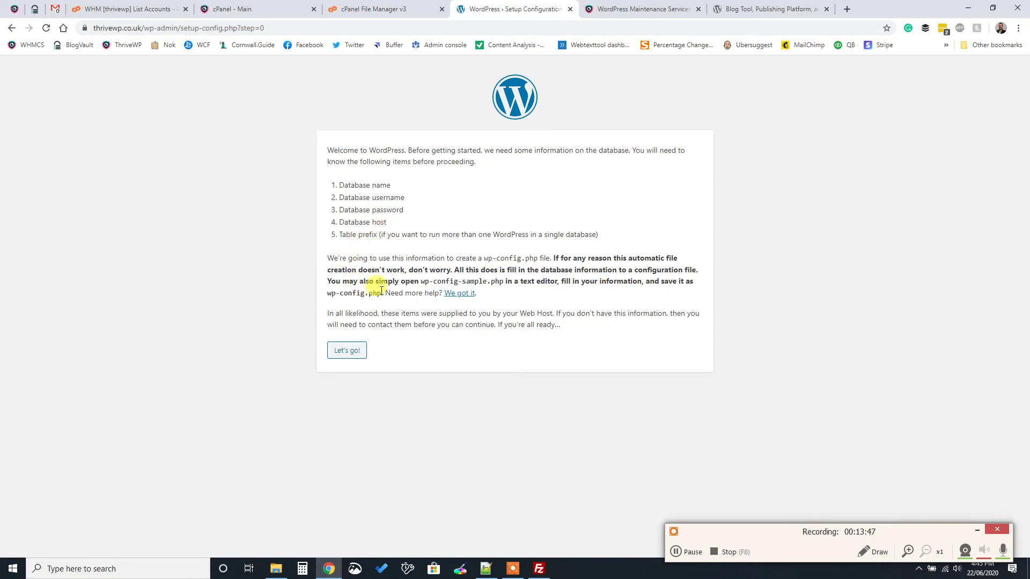
Advance to the database connection form, check the uploaded files in cPanel File Manager, and return
{"action": "left_click", "coordinate": [348, 355]}
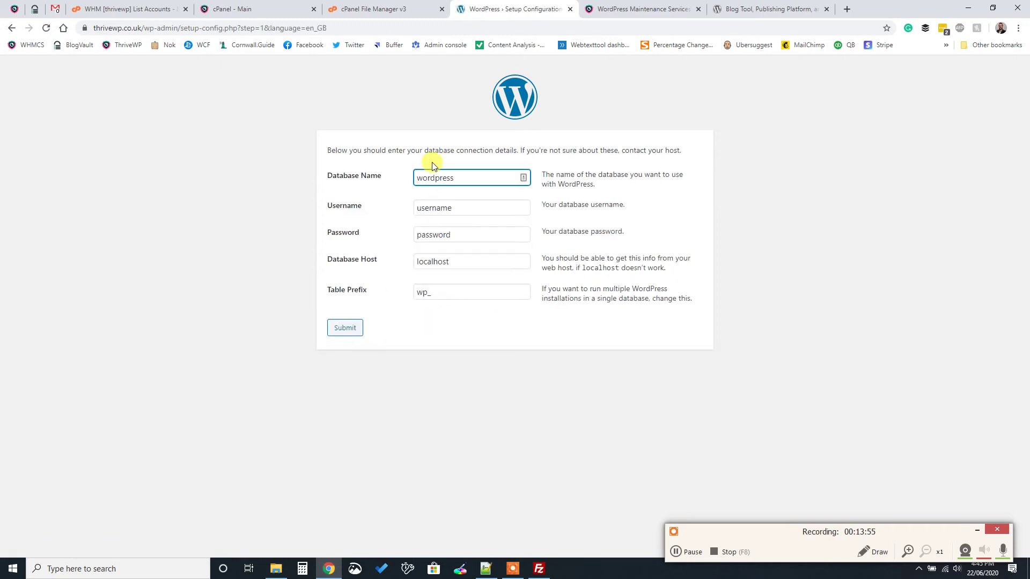
{"action": "left_click", "coordinate": [497, 177]}
{"action": "left_click", "coordinate": [399, 5]}
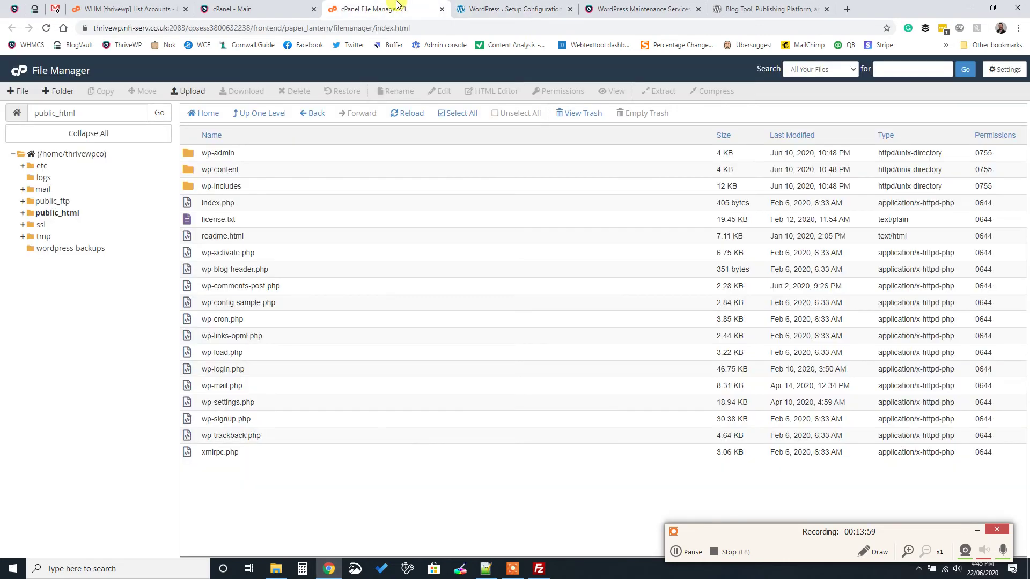
{"action": "left_click", "coordinate": [279, 9]}
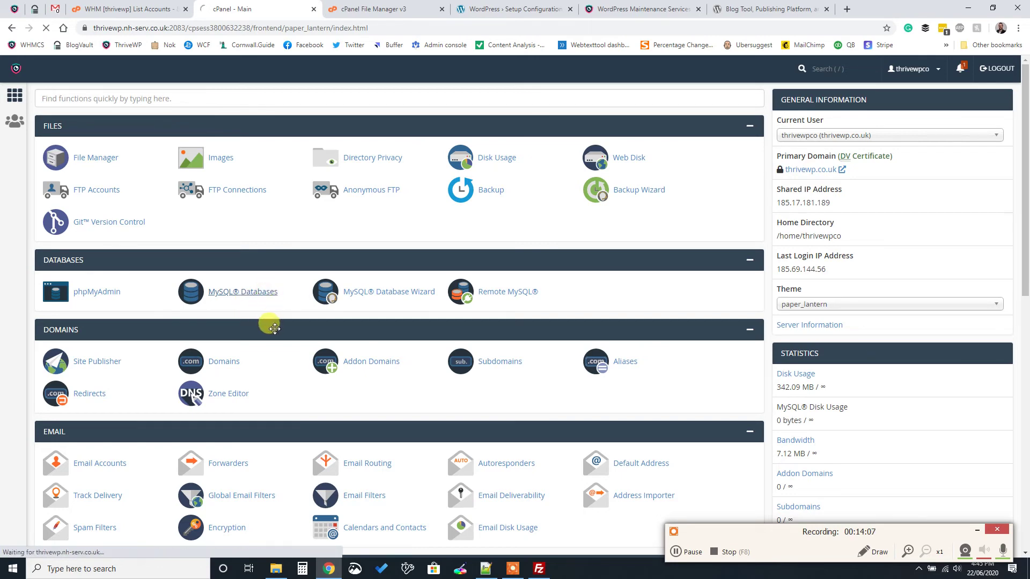
{"action": "scroll", "coordinate": [265, 299], "scroll_direction": "down", "scroll_amount": 5}
{"action": "scroll", "coordinate": [265, 299], "scroll_direction": "up", "scroll_amount": 5}
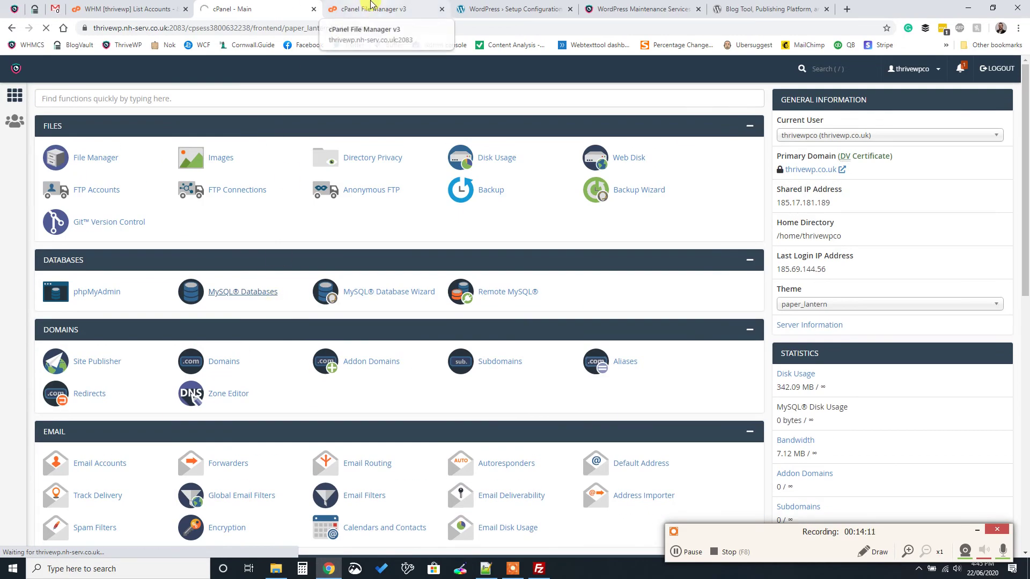
{"action": "left_click", "coordinate": [397, 13]}
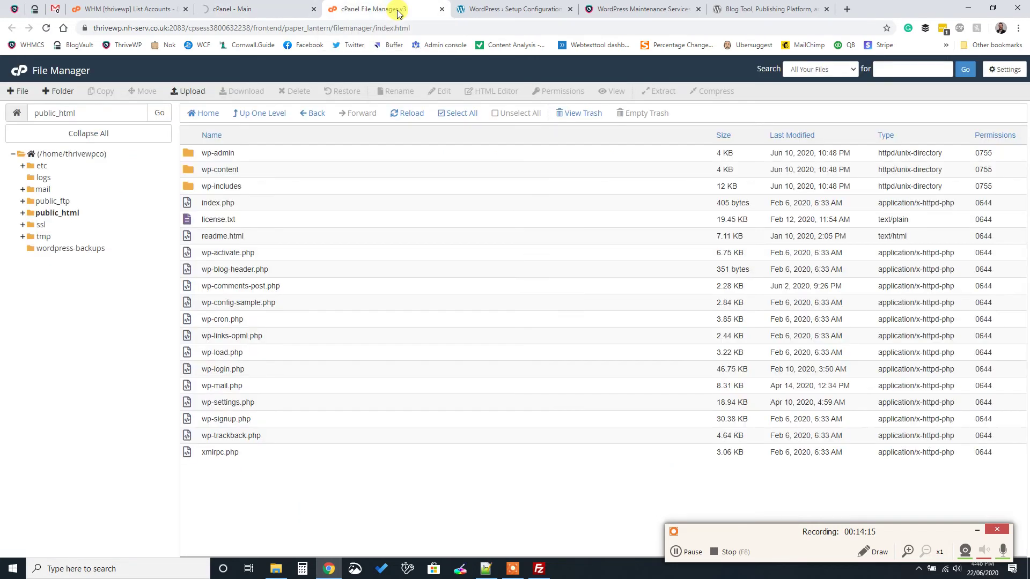
{"action": "left_click", "coordinate": [482, 9]}
Enter database name thrivewpco_uk, the same value as username, and the saved database password
{"action": "double_click", "coordinate": [469, 177]}
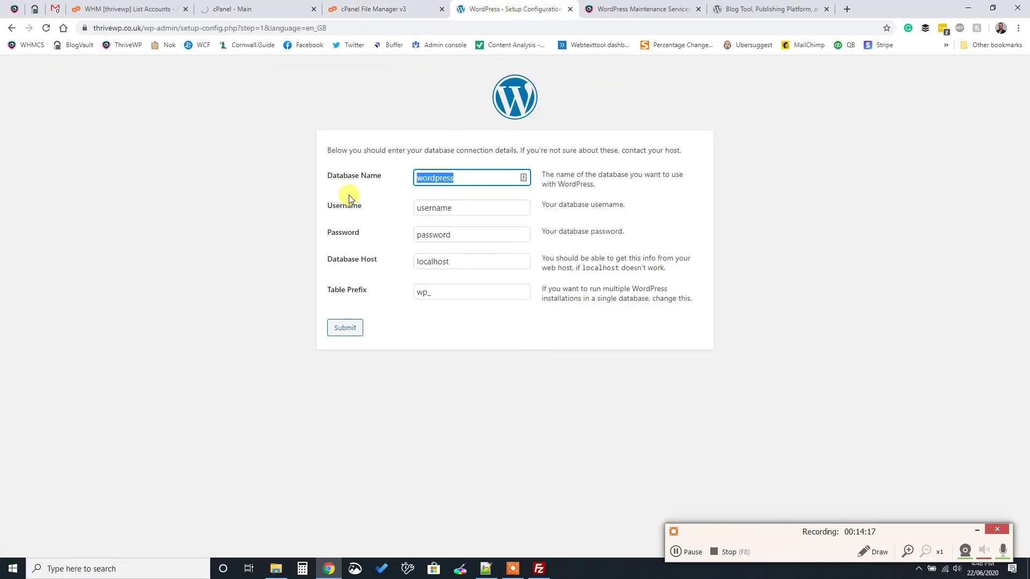
{"action": "type", "text": "thrivewpco_uk"}
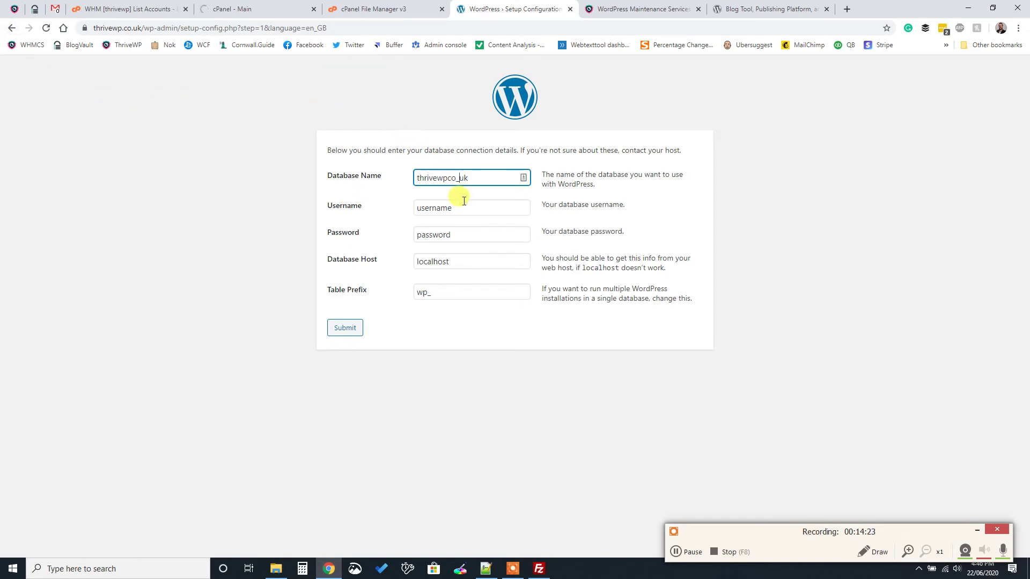
{"action": "double_click", "coordinate": [471, 208]}
{"action": "double_click", "coordinate": [453, 178]}
{"action": "key", "text": "ctrl+c"}
{"action": "left_click", "coordinate": [451, 209]}
{"action": "key", "text": "ctrl+a"}
{"action": "key", "text": "ctrl+v"}
{"action": "left_click", "coordinate": [485, 568]}
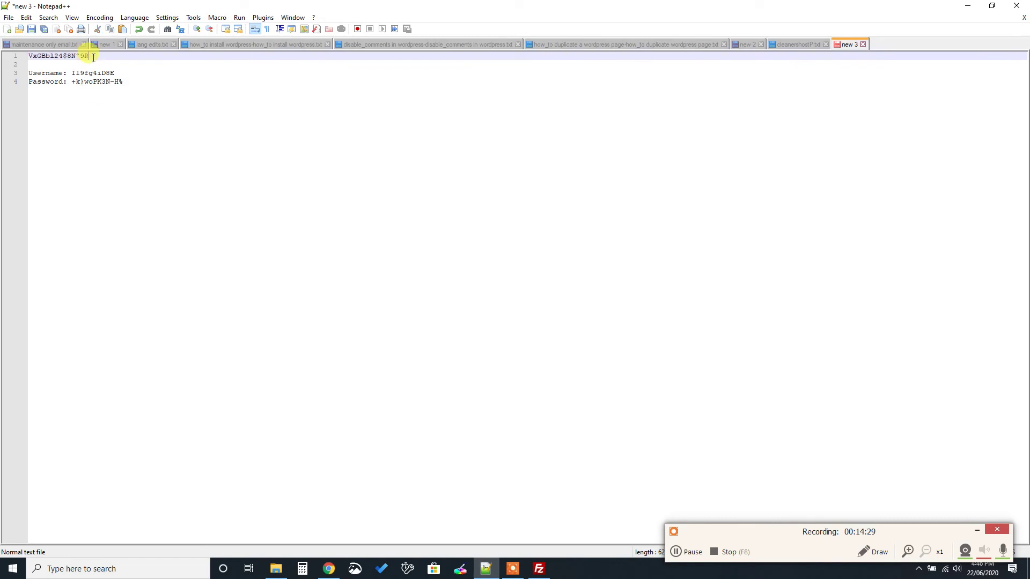
{"action": "left_click", "coordinate": [328, 569]}
{"action": "left_click", "coordinate": [453, 235]}
{"action": "key", "text": "ctrl+a"}
{"action": "key", "text": "ctrl+v"}
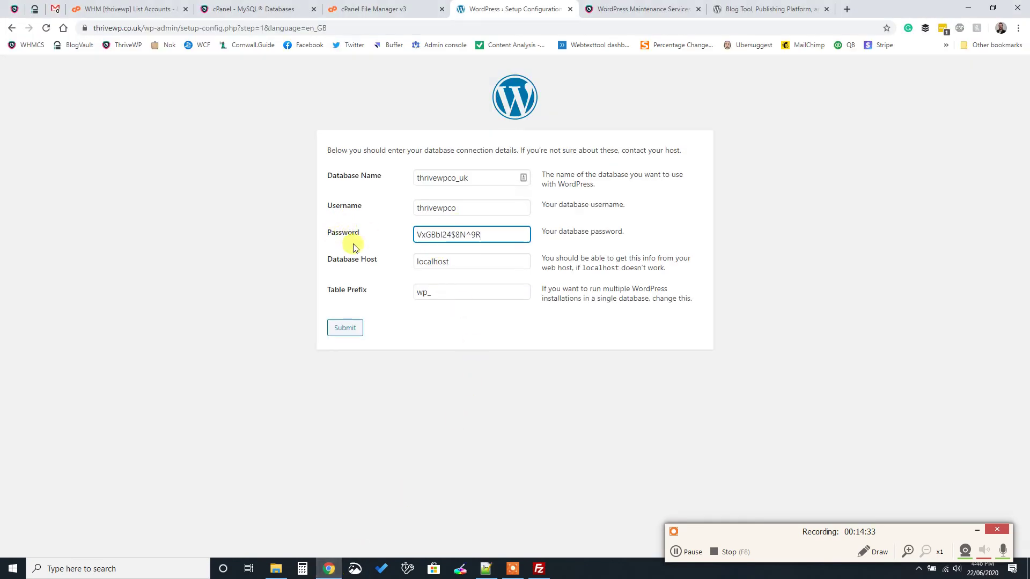
Verify the values and host localhost, change the table prefix to twp_, and submit
{"action": "left_click", "coordinate": [457, 178]}
{"action": "left_click", "coordinate": [459, 207]}
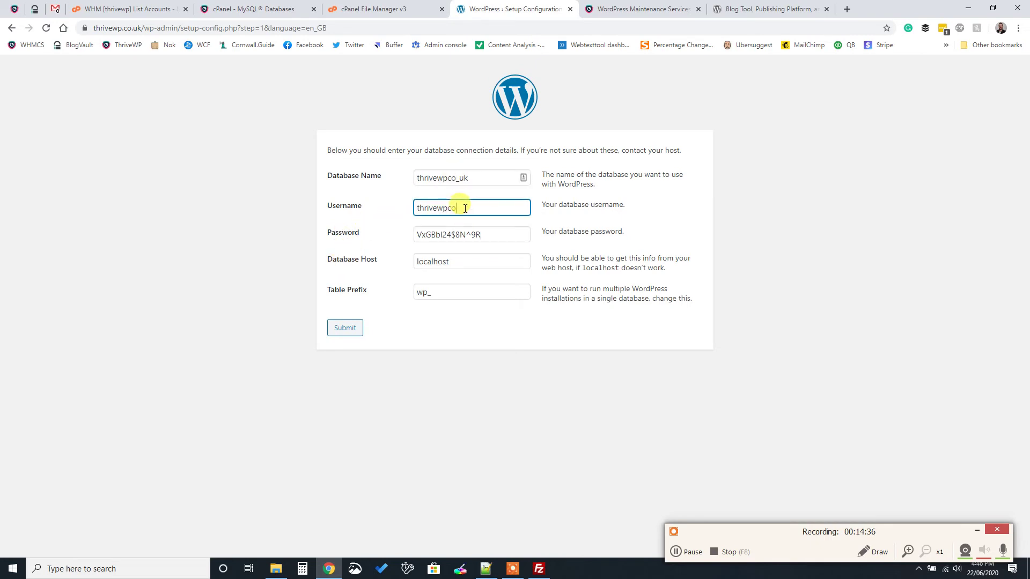
{"action": "left_click", "coordinate": [465, 237]}
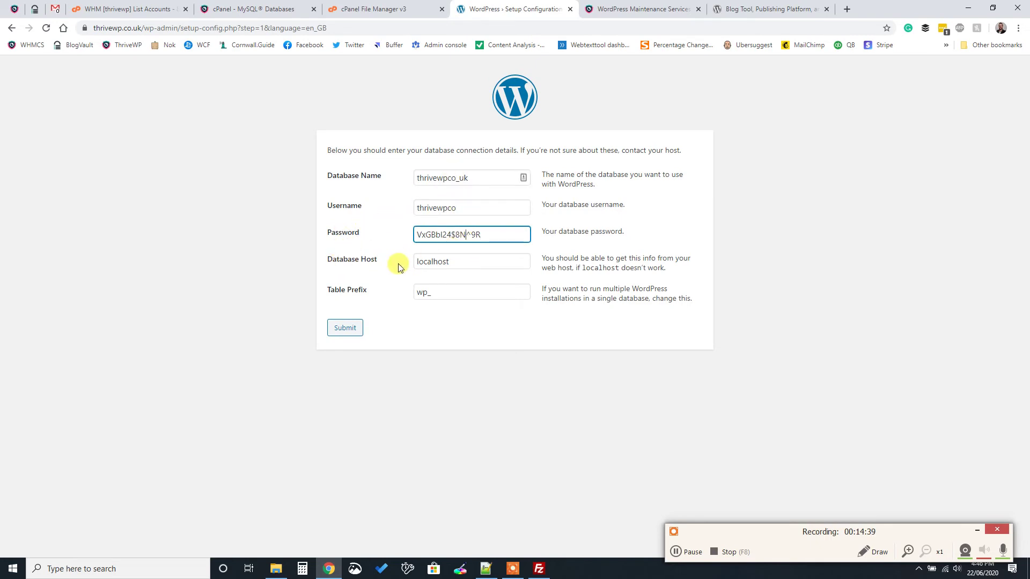
{"action": "left_click", "coordinate": [458, 264]}
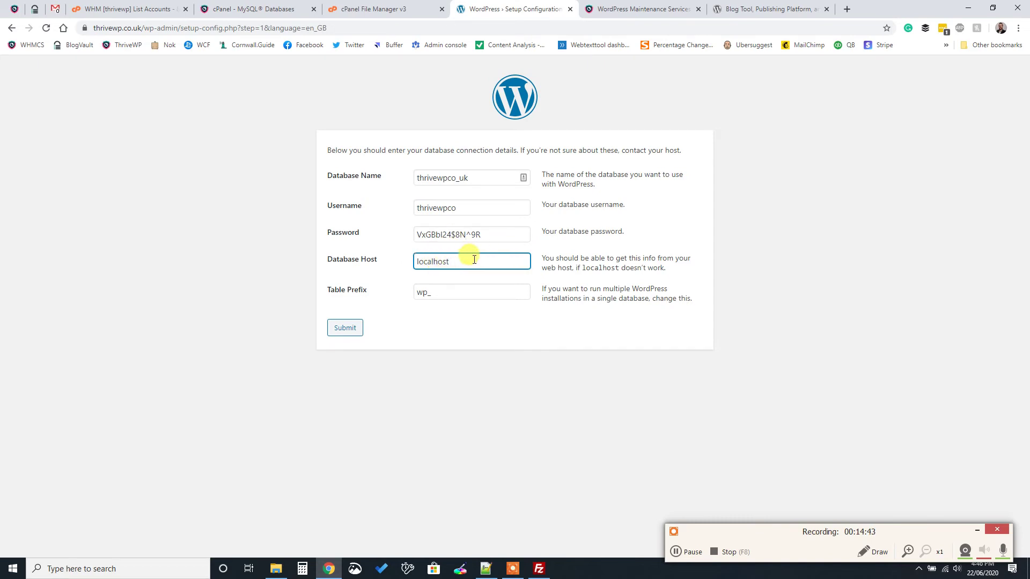
{"action": "left_click", "coordinate": [437, 292]}
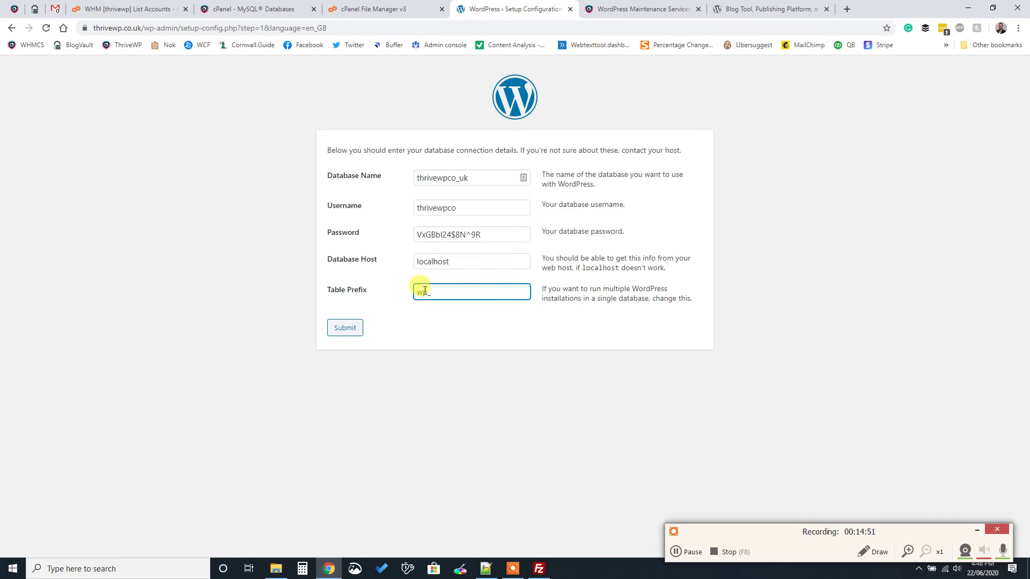
{"action": "left_click_drag", "start_coordinate": [405, 292], "coordinate": [437, 298]}
{"action": "type", "text": "twp_"}
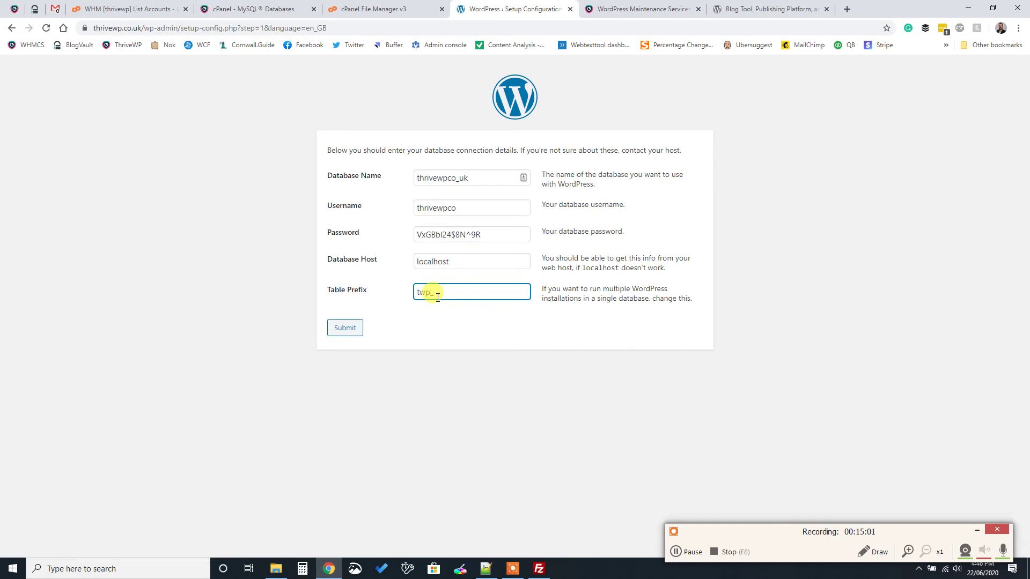
{"action": "left_click", "coordinate": [344, 329]}
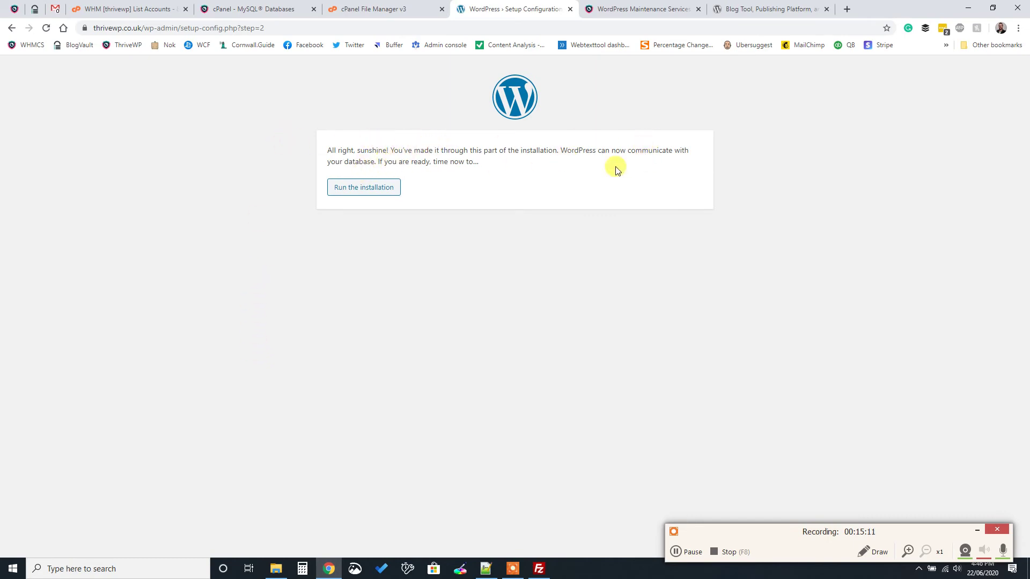
Run the installation, set the site title to Site Title and enter an admin username
{"action": "left_click", "coordinate": [382, 192]}
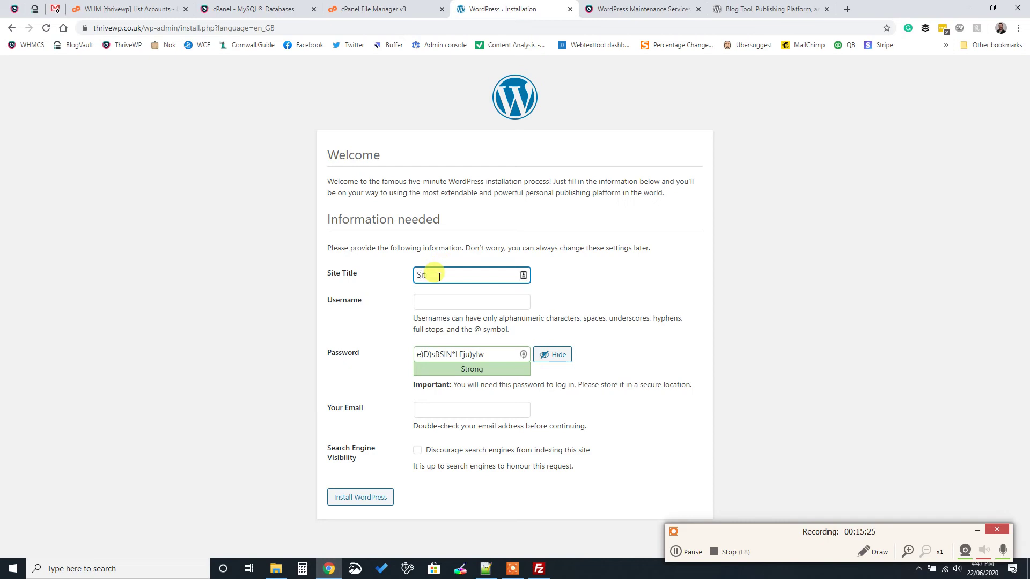
{"action": "type", "text": "itle"}
{"action": "left_click", "coordinate": [457, 296]}
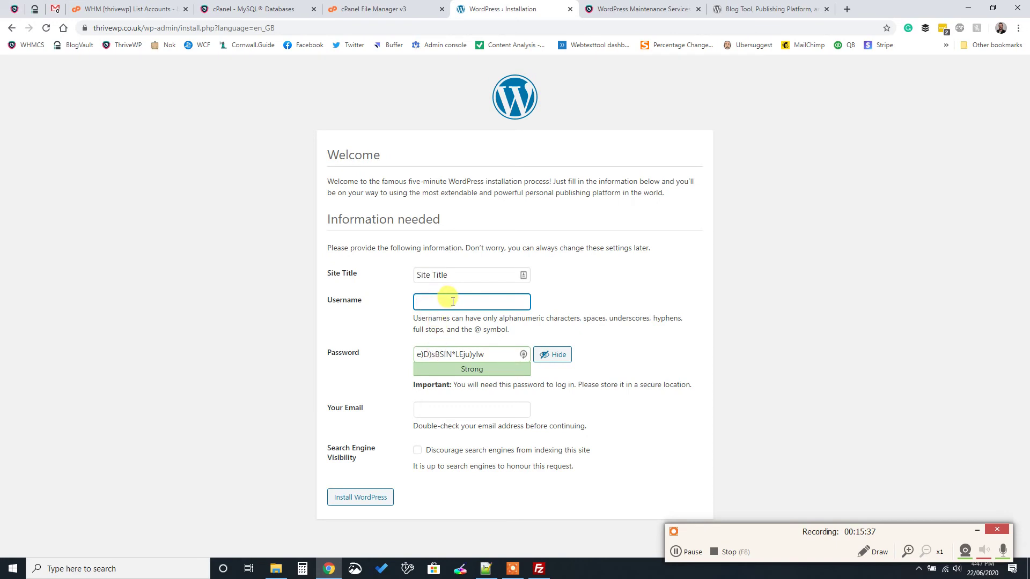
{"action": "type", "text": "Gavin"}
Copy the generated Strong admin password into the Notepad++ notes below the database details
{"action": "left_click", "coordinate": [460, 354]}
{"action": "left_click_drag", "start_coordinate": [497, 354], "coordinate": [331, 358]}
{"action": "key", "text": "ctrl+c"}
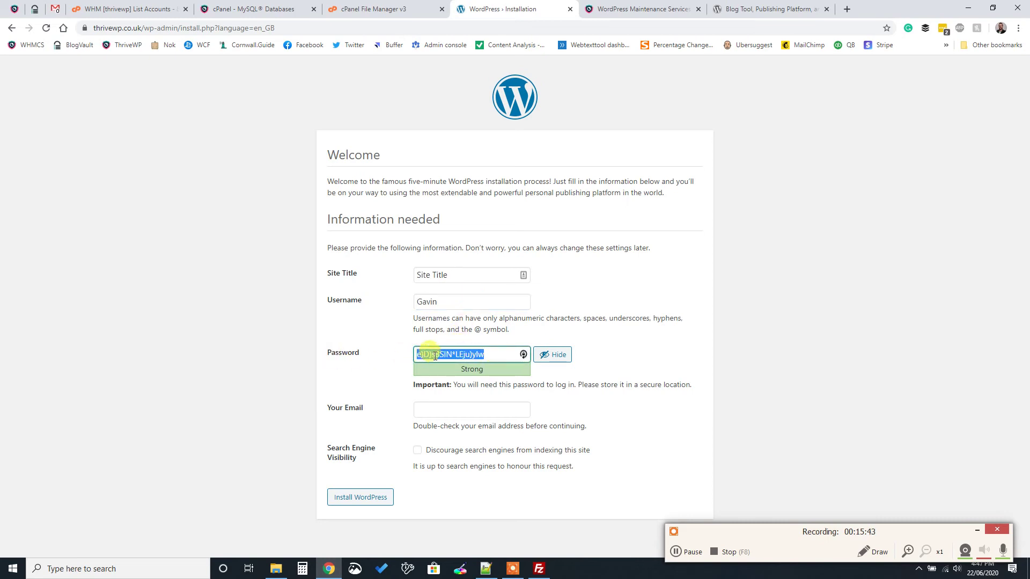
{"action": "left_click", "coordinate": [487, 570]}
{"action": "left_click", "coordinate": [315, 232]}
{"action": "key", "text": "Return"}
{"action": "key", "text": "Return"}
{"action": "key", "text": "Return"}
{"action": "key", "text": "Return"}
{"action": "key", "text": "Return"}
{"action": "key", "text": "ctrl+v"}
{"action": "left_click", "coordinate": [329, 569]}
{"action": "left_click", "coordinate": [427, 408]}
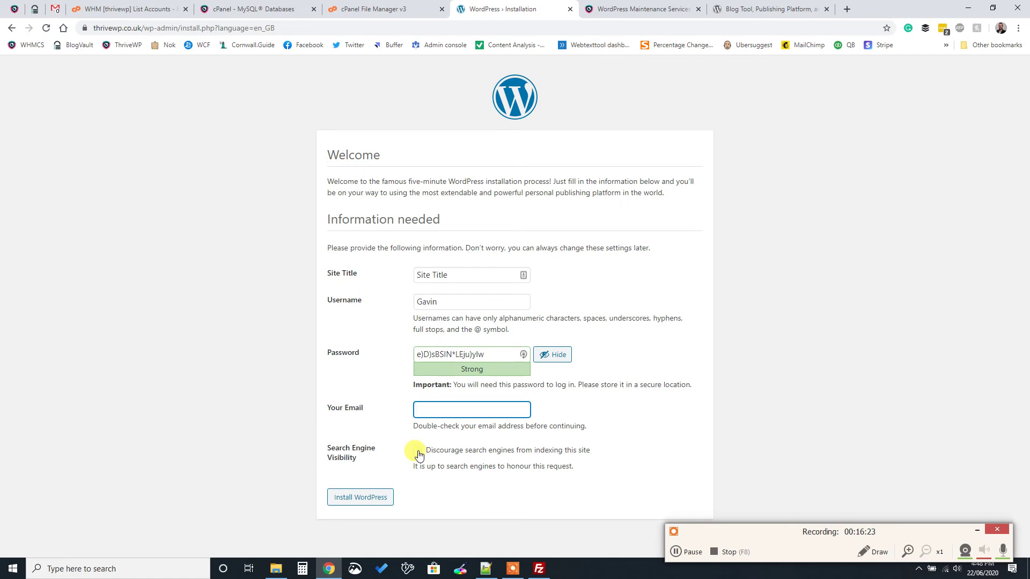
Fill in the missing admin e-mail address after the error and install WordPress
{"action": "left_click", "coordinate": [355, 499]}
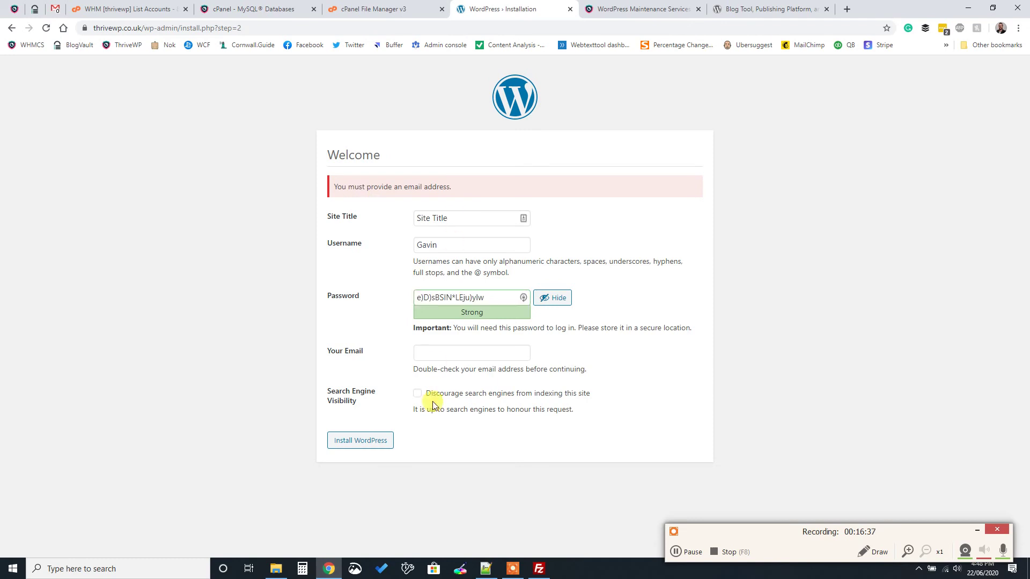
{"action": "left_click", "coordinate": [420, 351]}
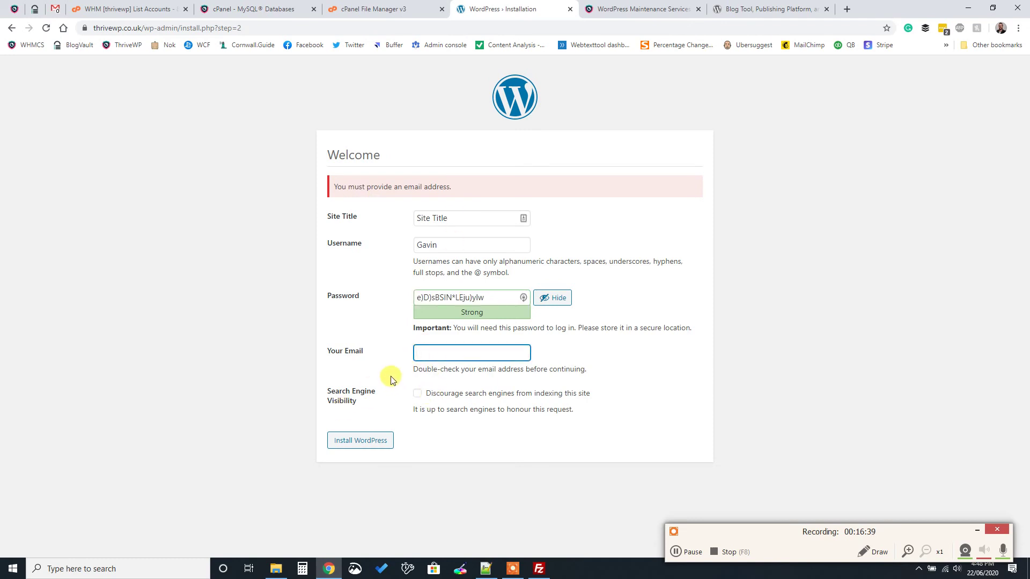
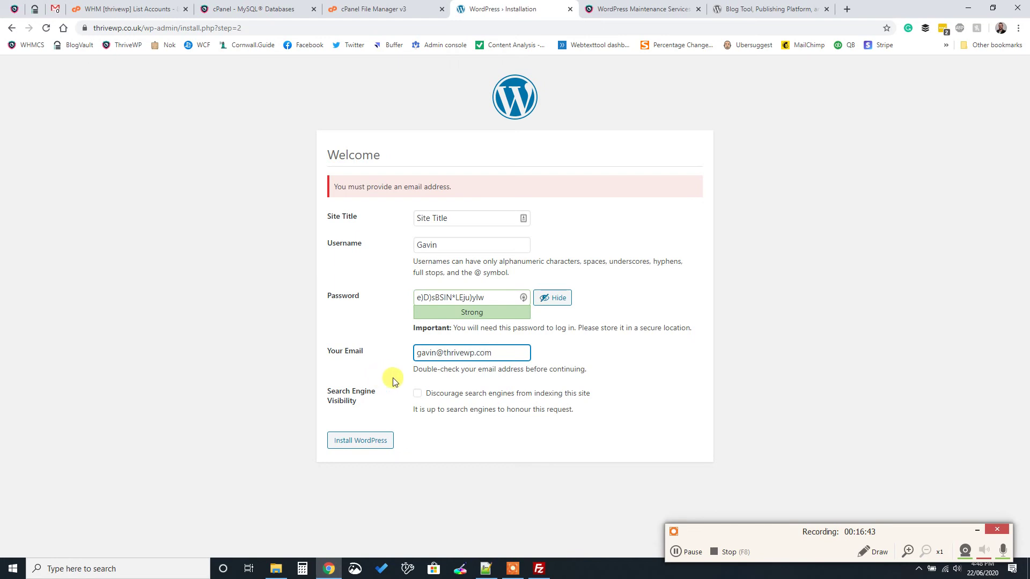
{"action": "left_click", "coordinate": [374, 440]}
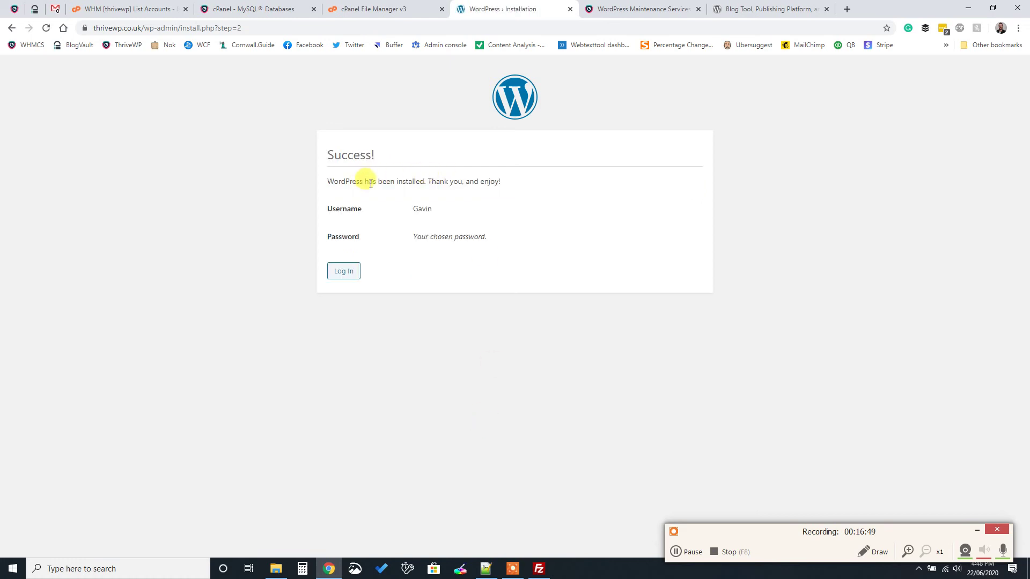
Log in as the new admin using the password copied from the Notepad++ notes
{"action": "left_click", "coordinate": [343, 270]}
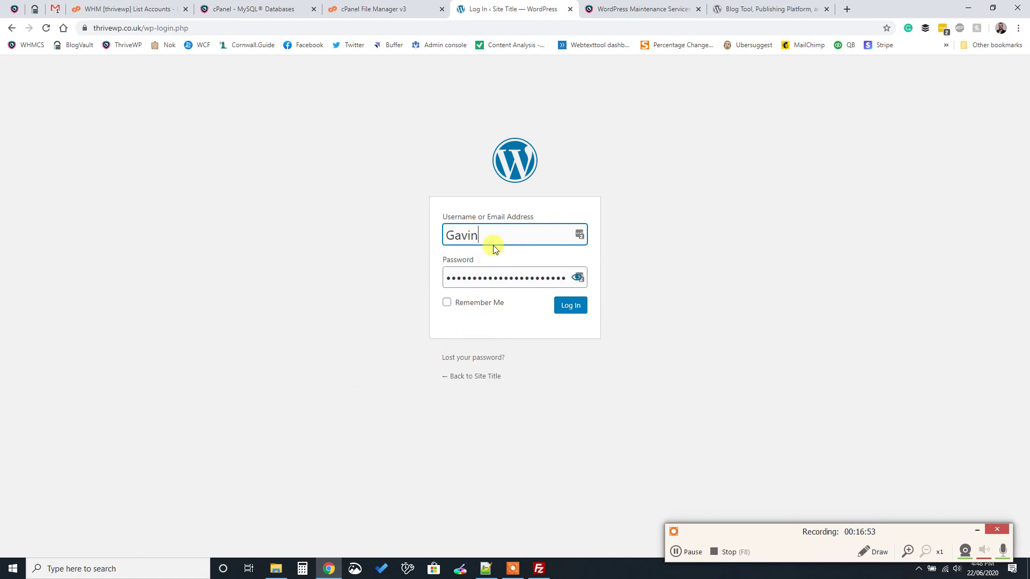
{"action": "left_click", "coordinate": [495, 276]}
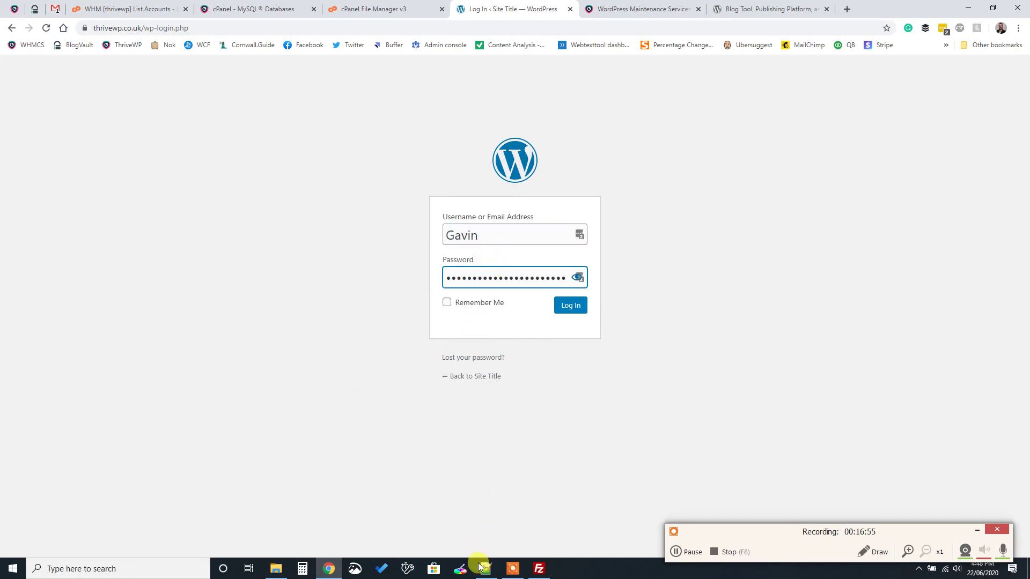
{"action": "left_click", "coordinate": [485, 568]}
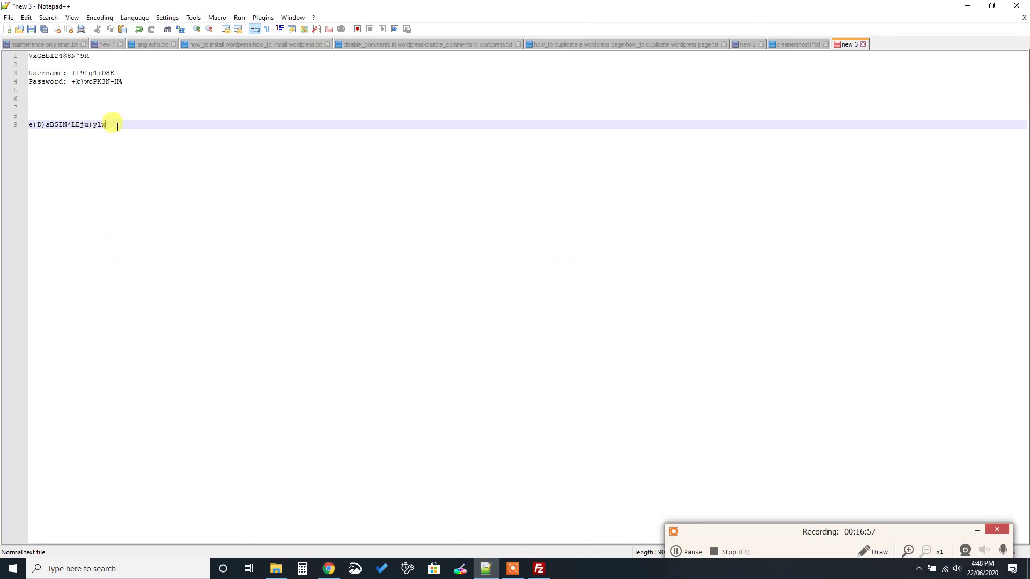
{"action": "triple_click", "coordinate": [31, 125]}
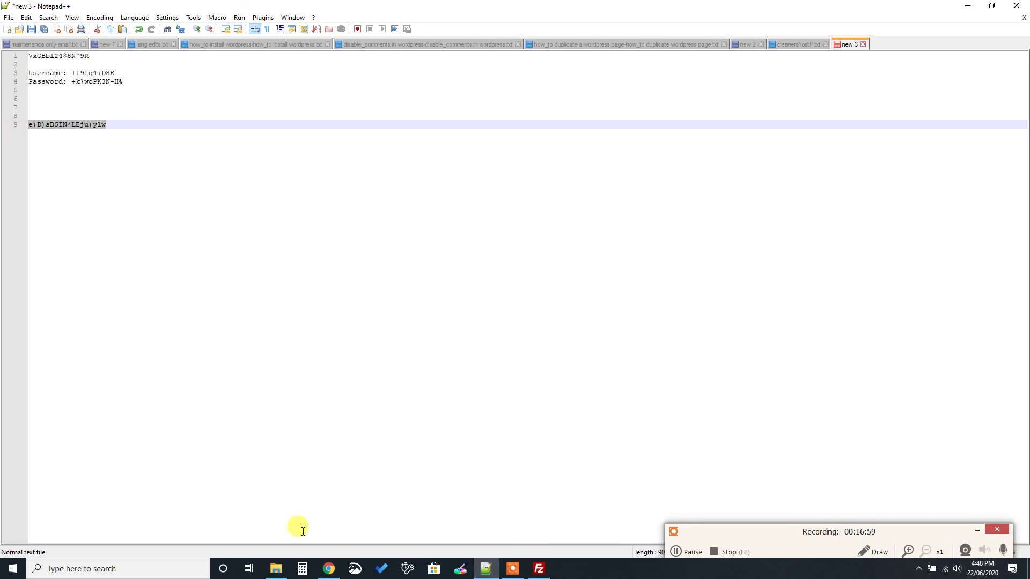
{"action": "left_click", "coordinate": [329, 568]}
{"action": "left_click", "coordinate": [510, 276]}
{"action": "key", "text": "ctrl+a"}
{"action": "key", "text": "ctrl+v"}
{"action": "left_click", "coordinate": [570, 305]}
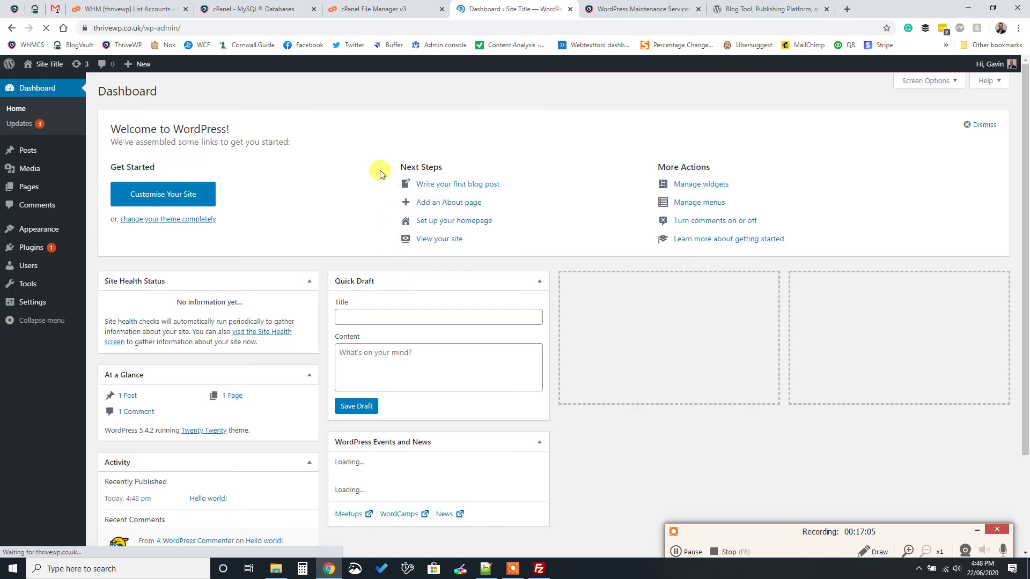
View the site's Hello world! front end in a new tab, then dismiss LastPass on the Dashboard
{"action": "right_click", "coordinate": [42, 85]}
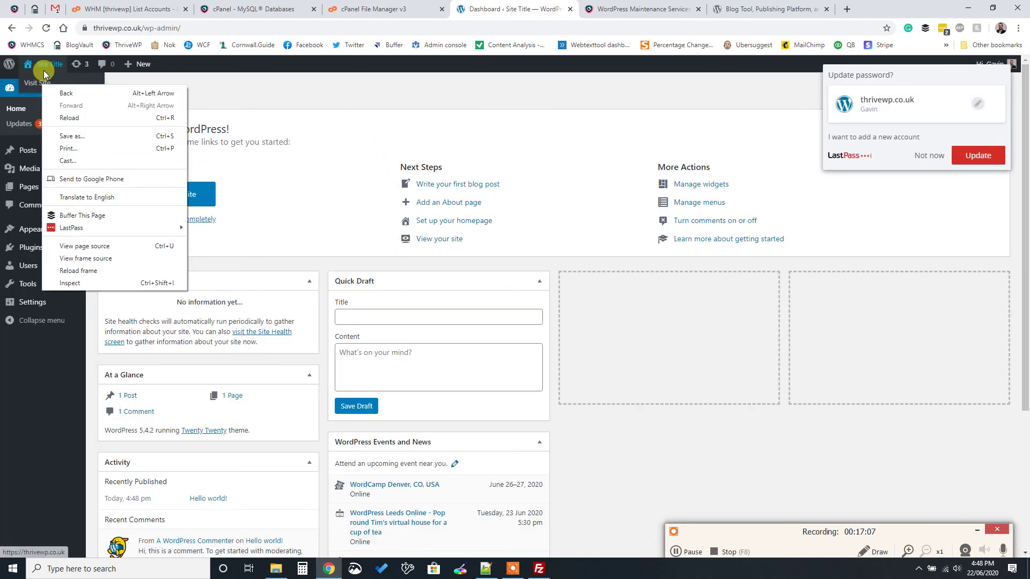
{"action": "key", "text": "Escape"}
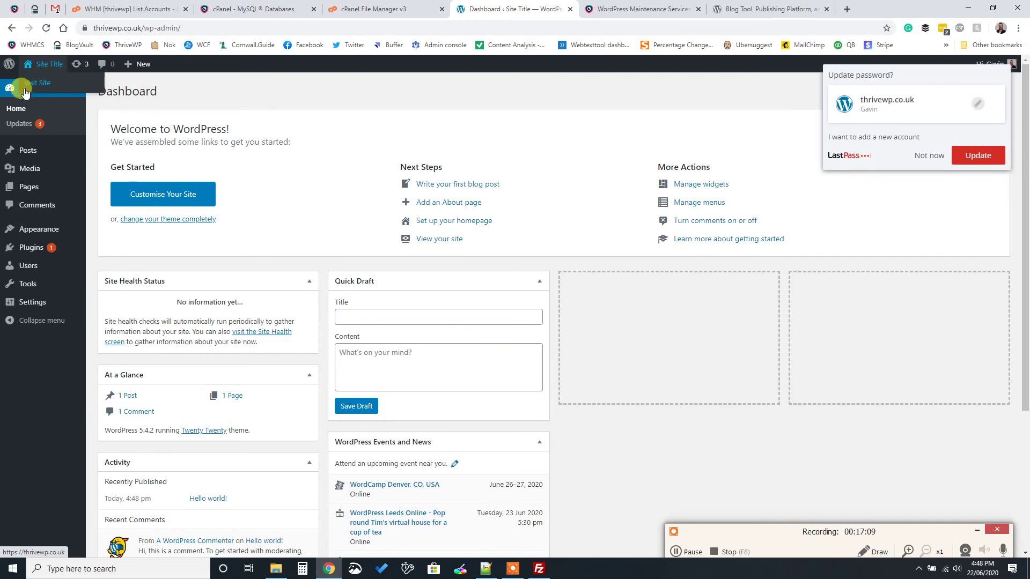
{"action": "right_click", "coordinate": [29, 86]}
{"action": "left_click", "coordinate": [48, 95]}
{"action": "left_click", "coordinate": [606, 9]}
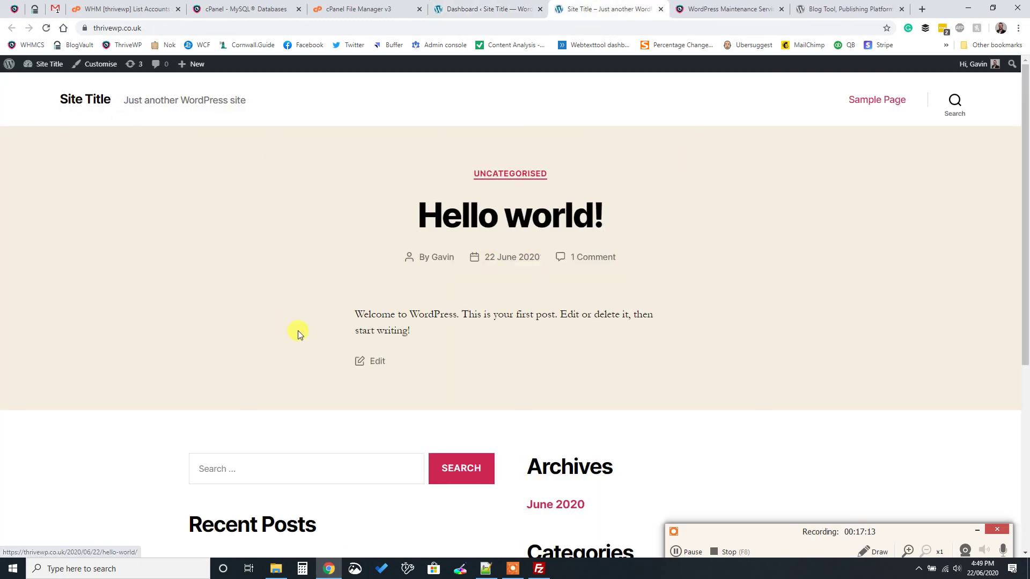
{"action": "scroll", "coordinate": [298, 334], "scroll_direction": "down", "scroll_amount": 10}
{"action": "scroll", "coordinate": [515, 306], "scroll_direction": "up", "scroll_amount": 10}
{"action": "left_click", "coordinate": [476, 9]}
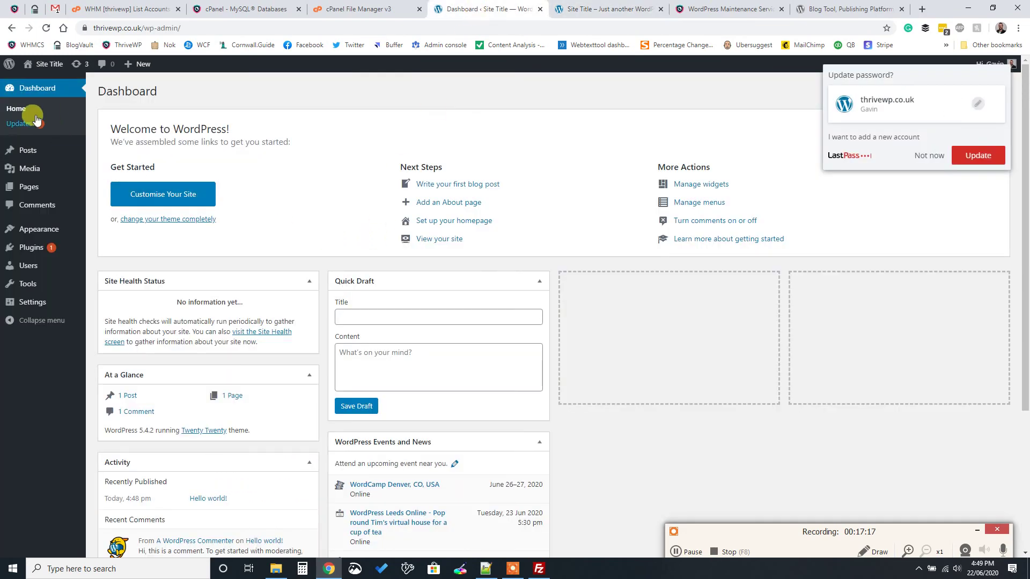
{"action": "left_click", "coordinate": [929, 156]}
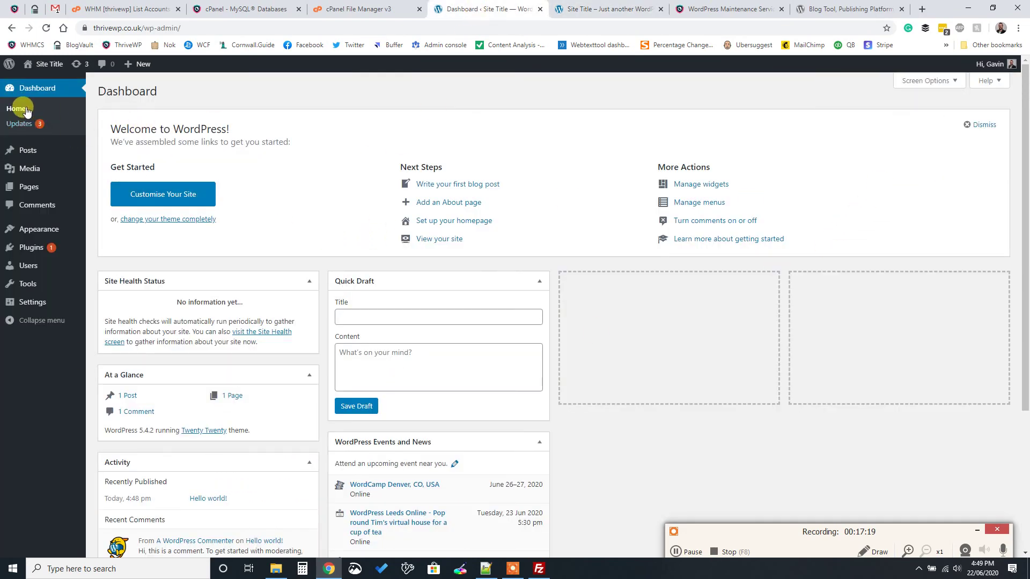
{"action": "mouse_move", "coordinate": [39, 229]}
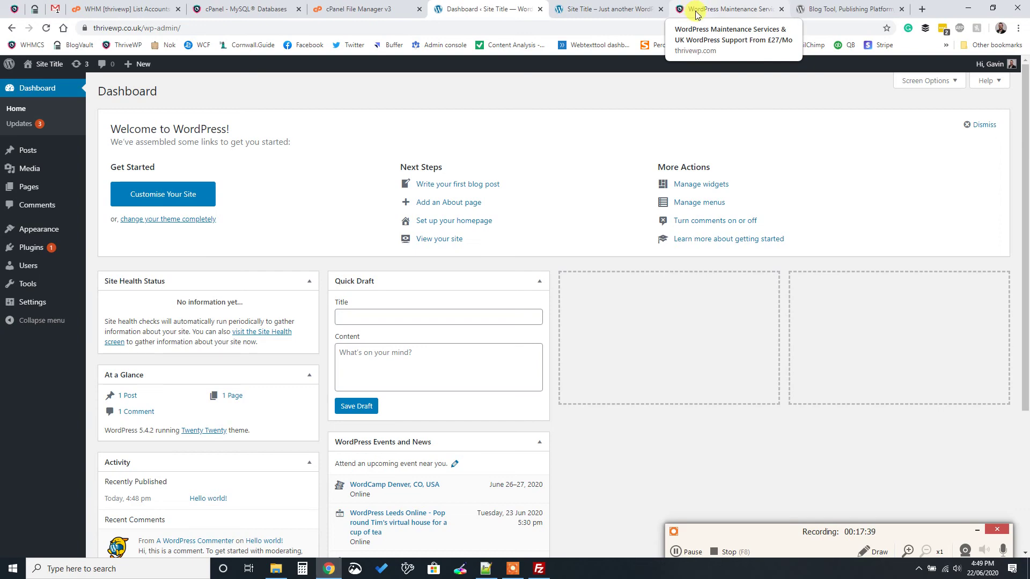
Switch to the WordPress Maintenance Services tab showing the thrivewp.com homepage
{"action": "left_click", "coordinate": [696, 13]}
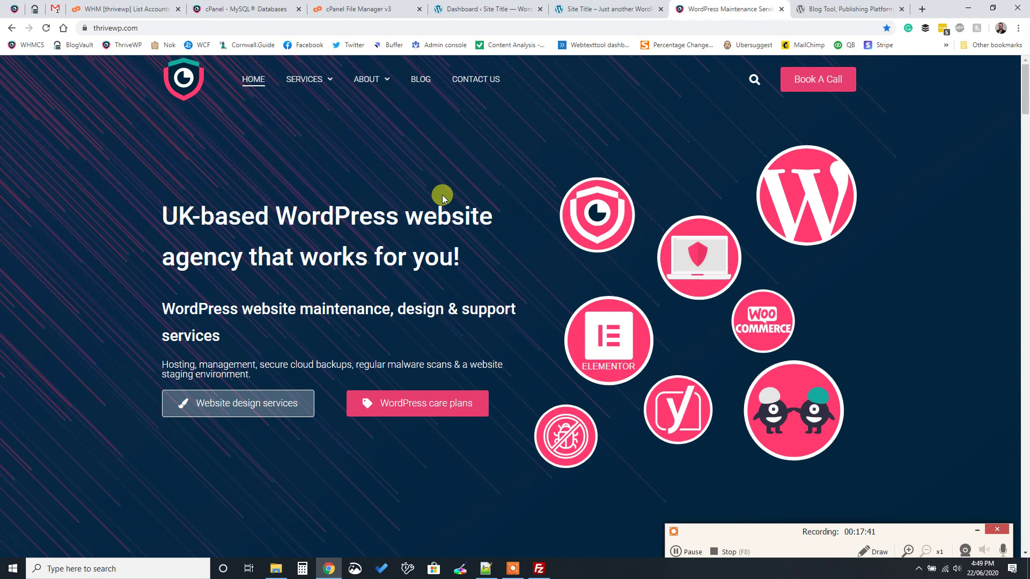